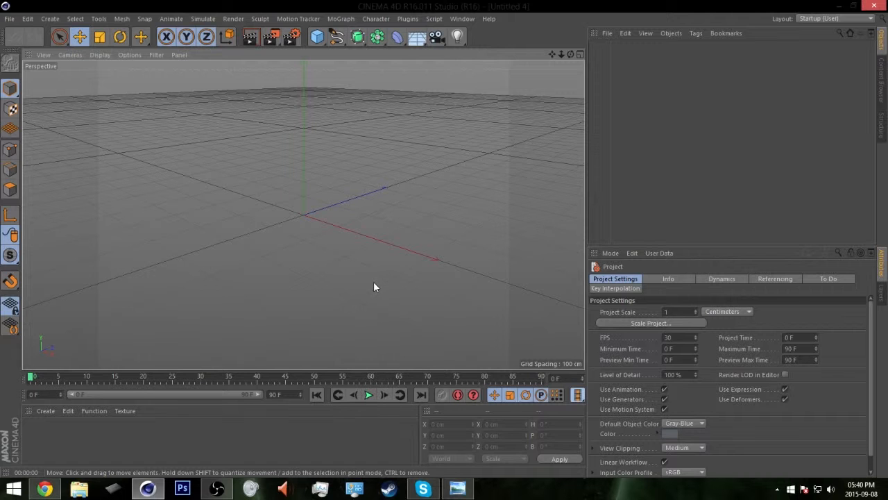
Switch to Windows Photo Viewer and examine the panel lines, bevels and glowing details on each letter of the TRYST logo reference.
left_click(457, 488)
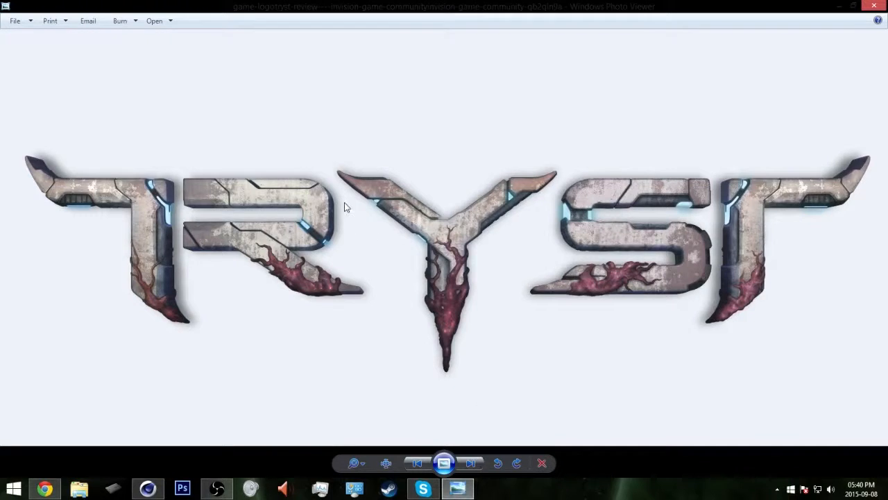
scroll(208, 211, "up", 6)
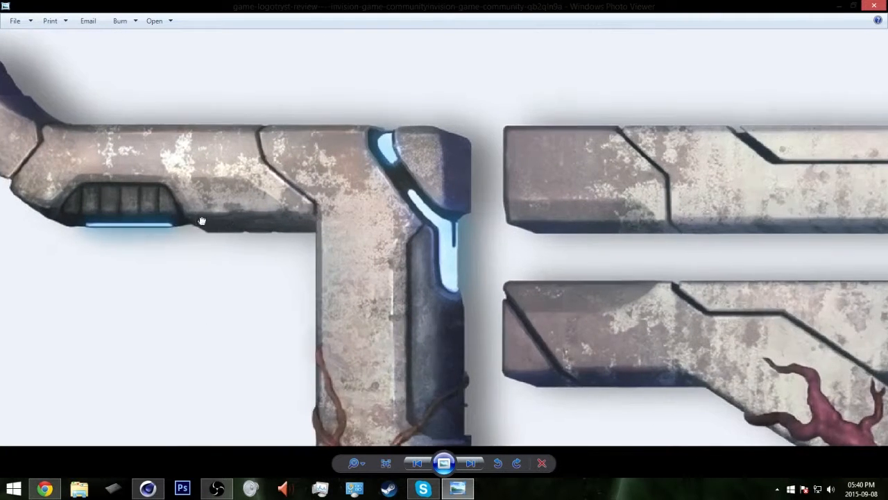
left_click_drag(202, 220, 355, 235)
left_click_drag(642, 350, 380, 257)
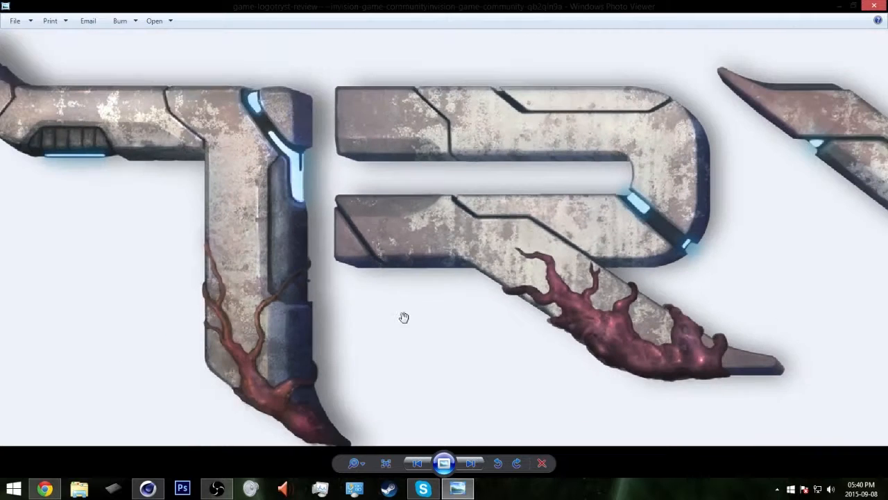
left_click_drag(397, 304, 370, 266)
left_click_drag(459, 232, 204, 263)
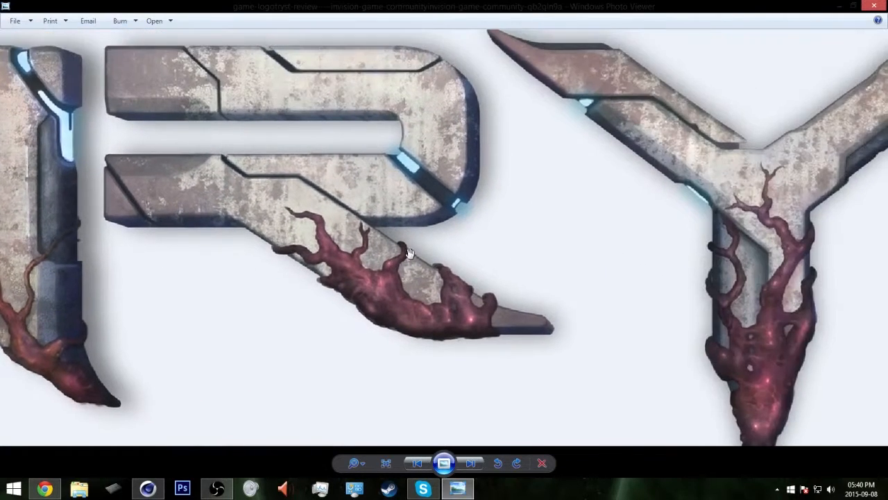
left_click_drag(670, 285, 436, 201)
left_click_drag(608, 267, 290, 285)
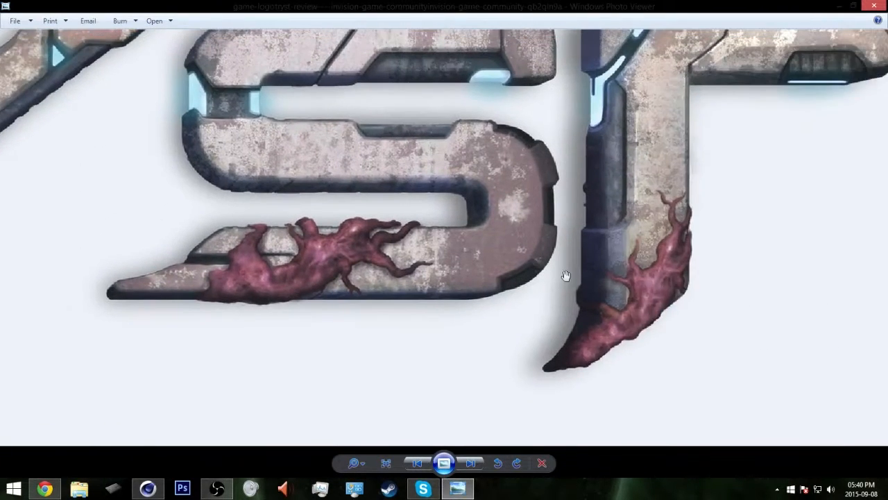
left_click_drag(478, 282, 371, 308)
left_click_drag(563, 309, 763, 271)
left_click_drag(328, 254, 537, 259)
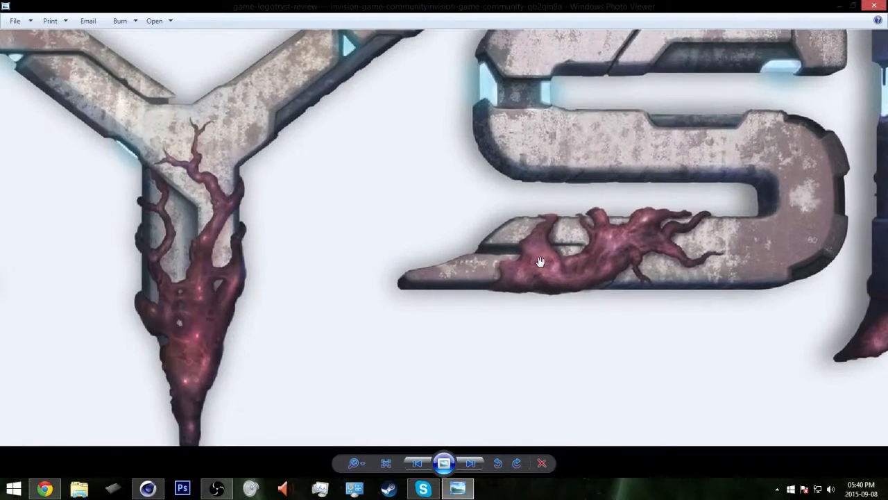
scroll(536, 263, "down", 5)
scroll(535, 272, "up", 3)
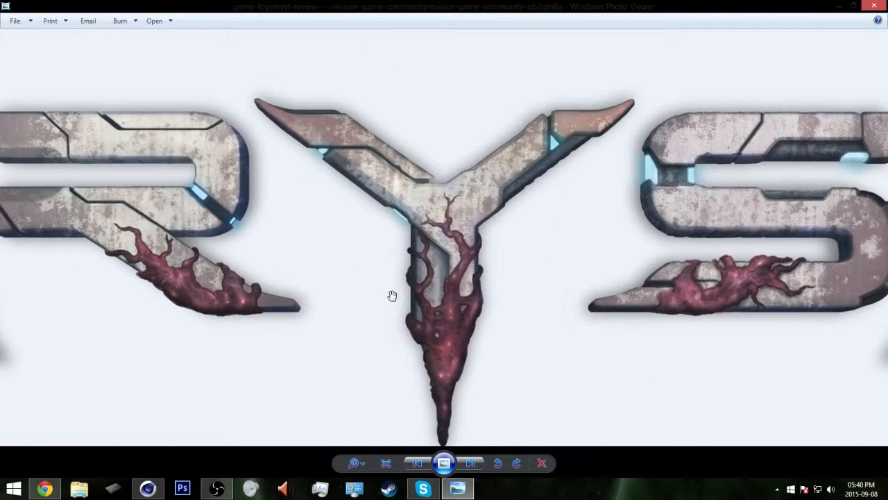
left_click_drag(321, 245, 529, 310)
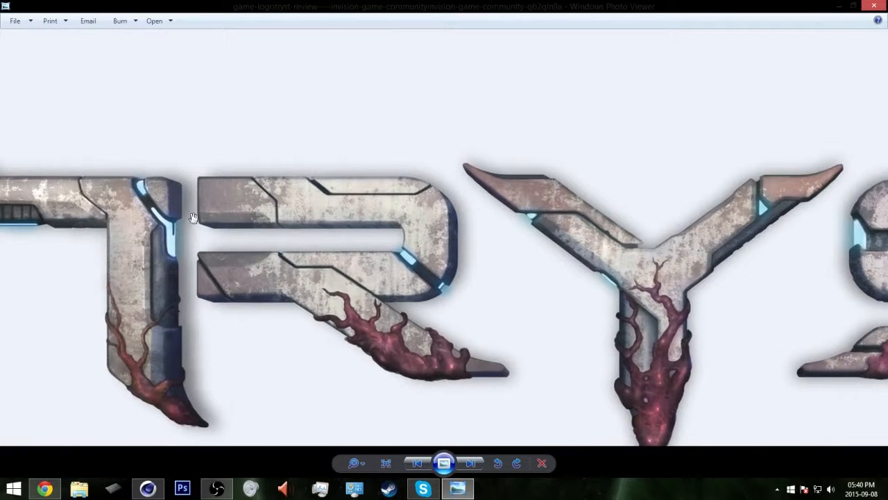
left_click_drag(150, 258, 270, 253)
scroll(271, 253, "up", 2)
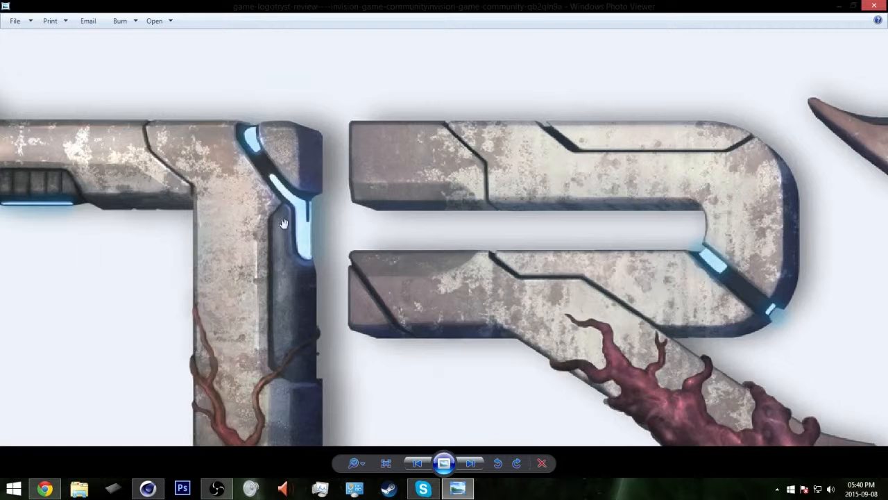
left_click_drag(217, 200, 362, 258)
scroll(362, 258, "down", 1)
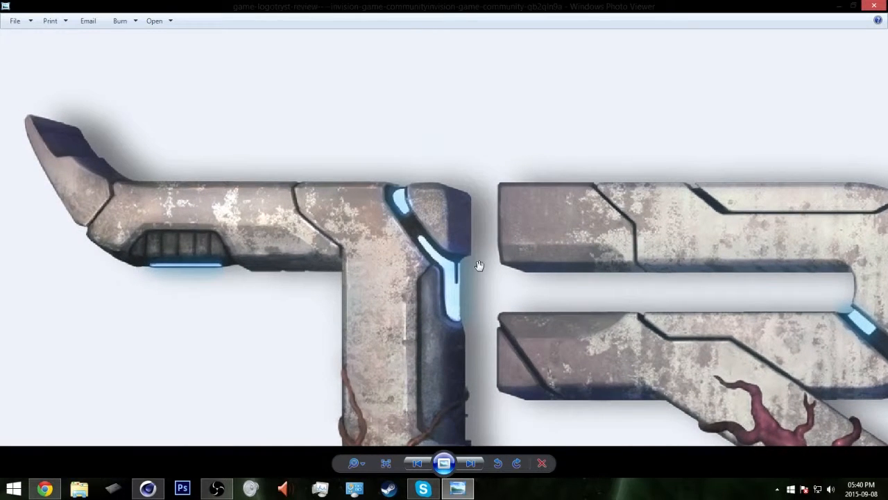
scroll(478, 267, "down", 1)
left_click_drag(543, 288, 218, 273)
scroll(528, 265, "down", 2)
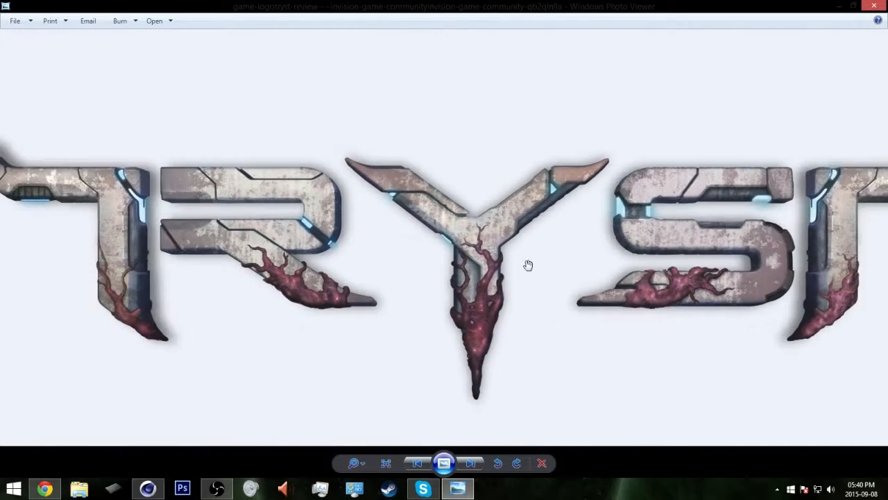
scroll(761, 228, "up", 2)
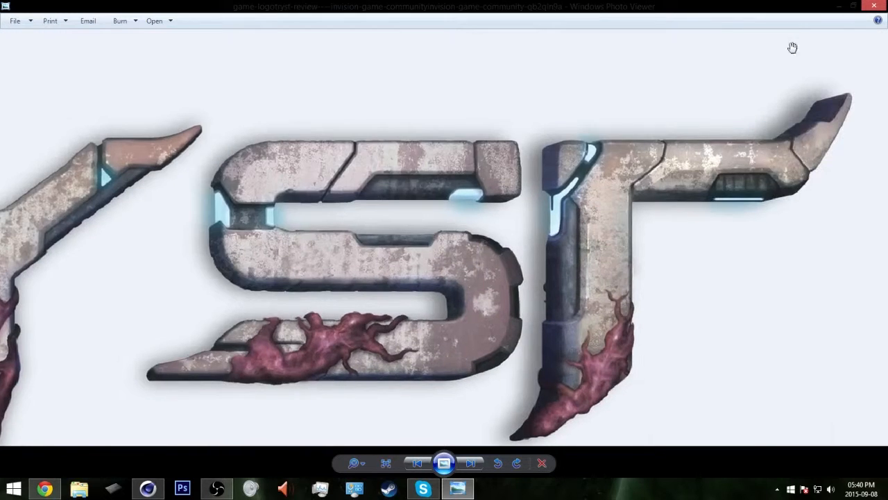
left_click(841, 6)
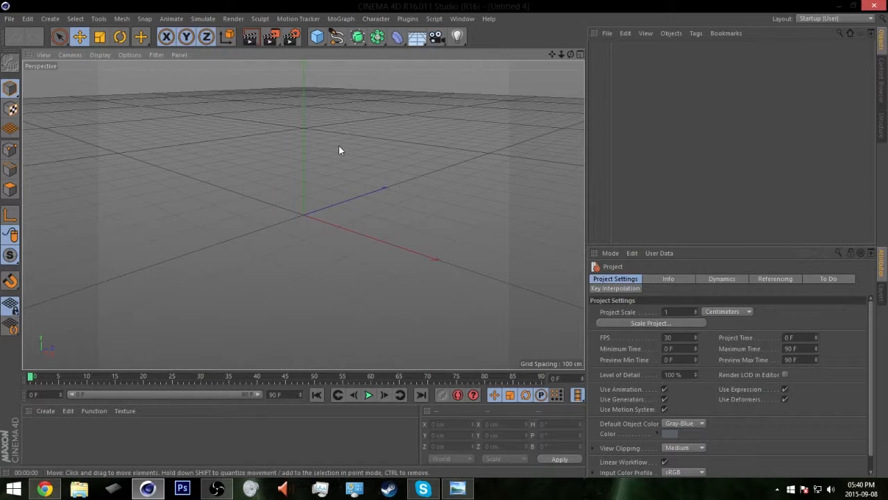
Switch to Chrome and read the Gmail message about hard surface modeling.
left_click(44, 489)
left_click(72, 8)
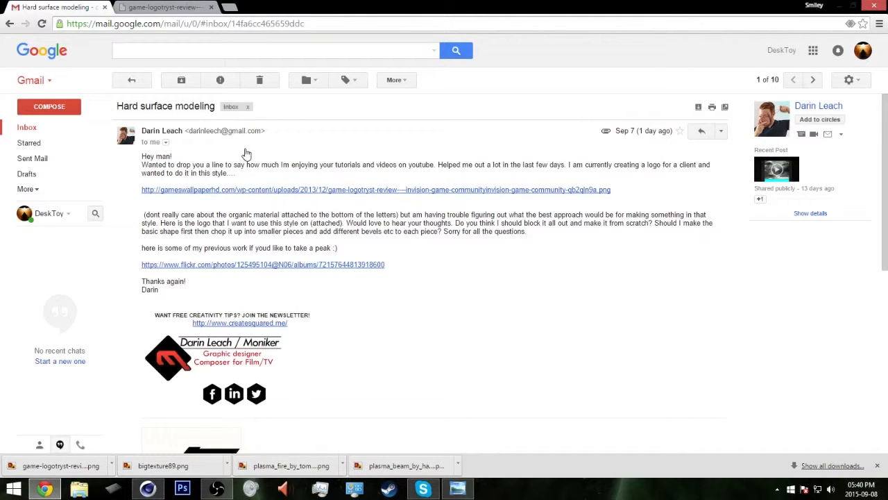
left_click(839, 5)
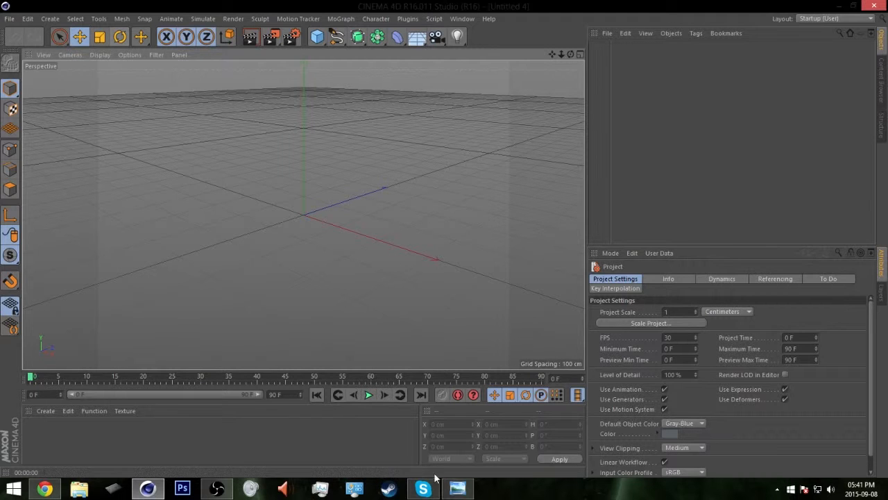
Re-examine the S and final T of the TRYST logo in Windows Photo Viewer and return to Cinema 4D.
left_click(457, 489)
left_click_drag(459, 233, 485, 210)
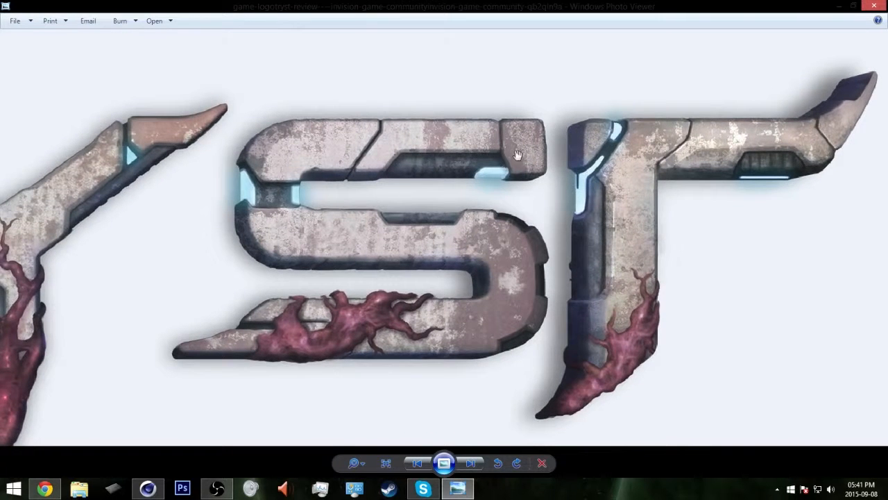
left_click(838, 6)
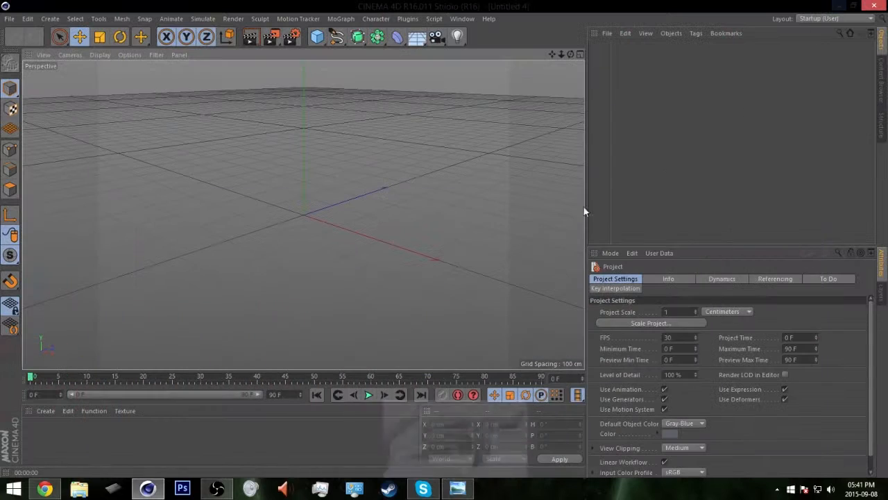
Add a Plane primitive to the scene and create a new material, opening it for editing.
left_click_drag(337, 292, 335, 316, "alt")
left_click_drag(317, 36, 425, 76)
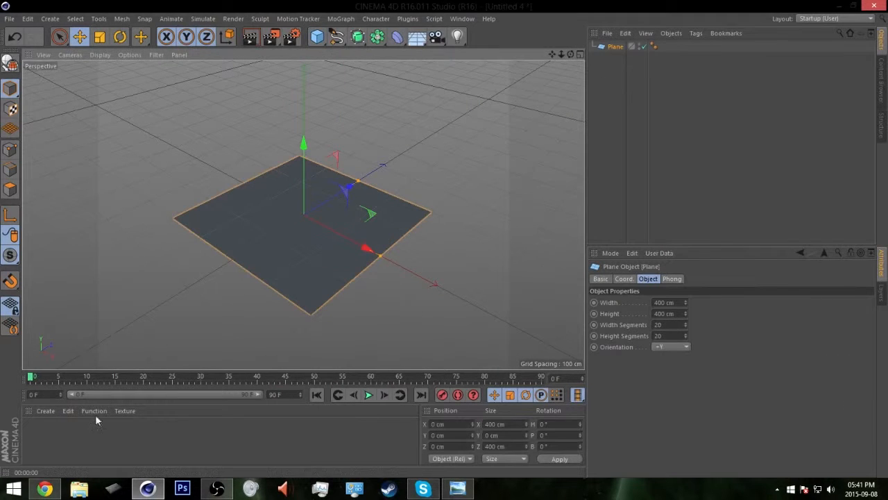
double_click(64, 421)
double_click(35, 431)
Load the game-logotryst-review image from the desktop as the texture of the material's Color channel.
left_click(186, 192)
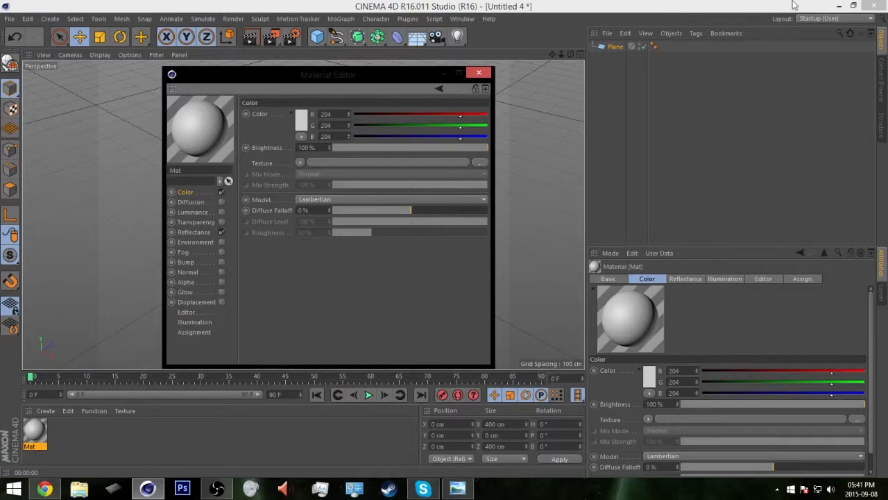
left_click(839, 5)
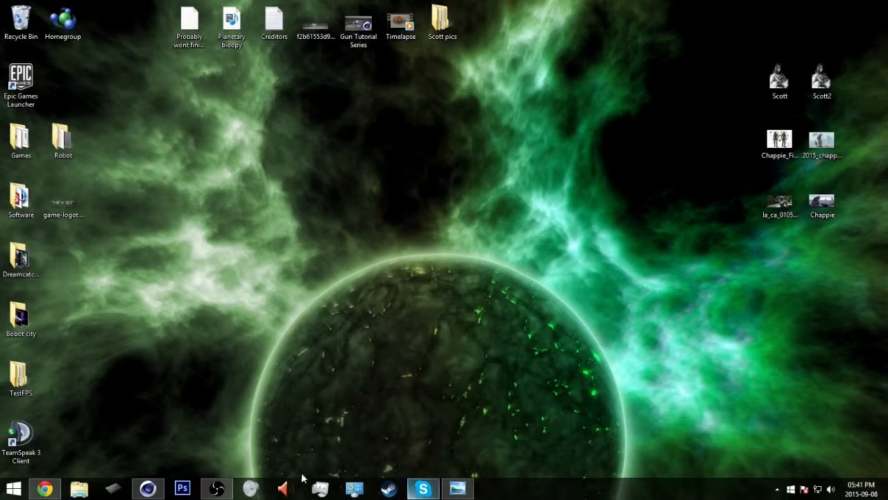
left_click(147, 489)
left_click_drag(333, 6, 432, 29)
left_click_drag(360, 34, 449, 29)
left_click_drag(70, 201, 387, 163)
left_click(510, 285)
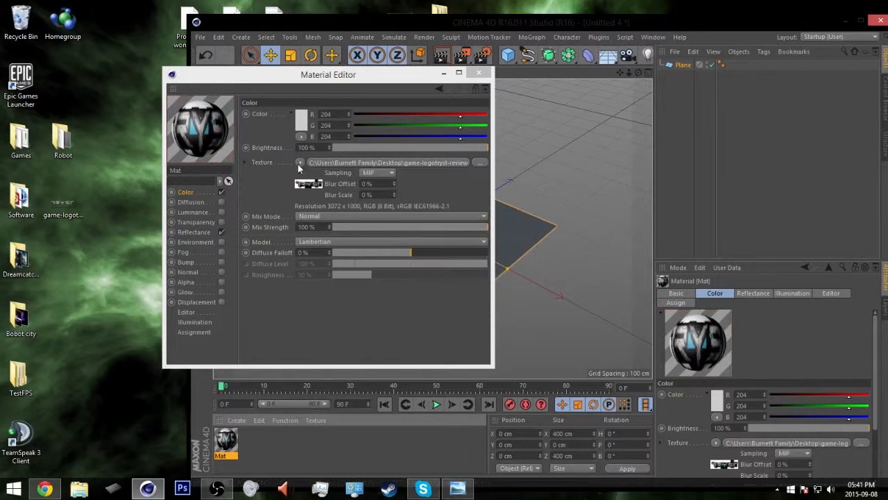
left_click_drag(585, 23, 541, 1)
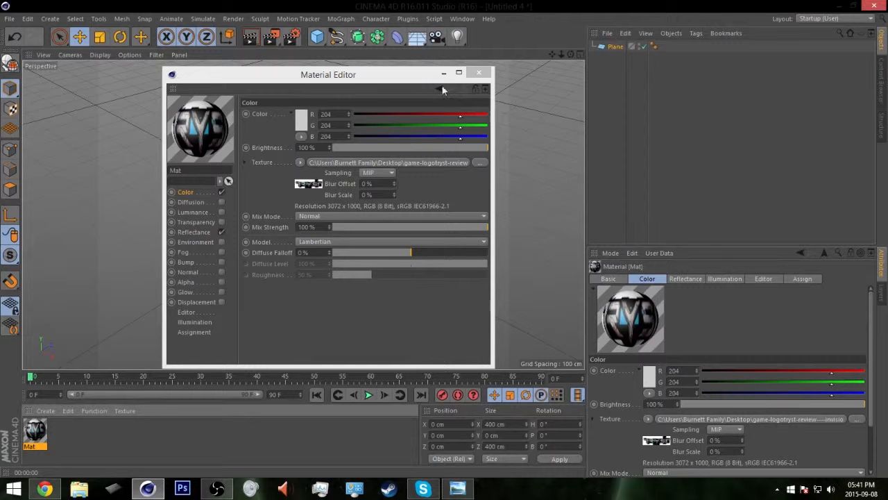
Apply the logo material to the plane and view the plane from above.
left_click(478, 72)
left_click_drag(41, 425, 296, 211)
right_click_drag(295, 210, 359, 207, "alt")
left_click_drag(359, 206, 347, 191, "alt")
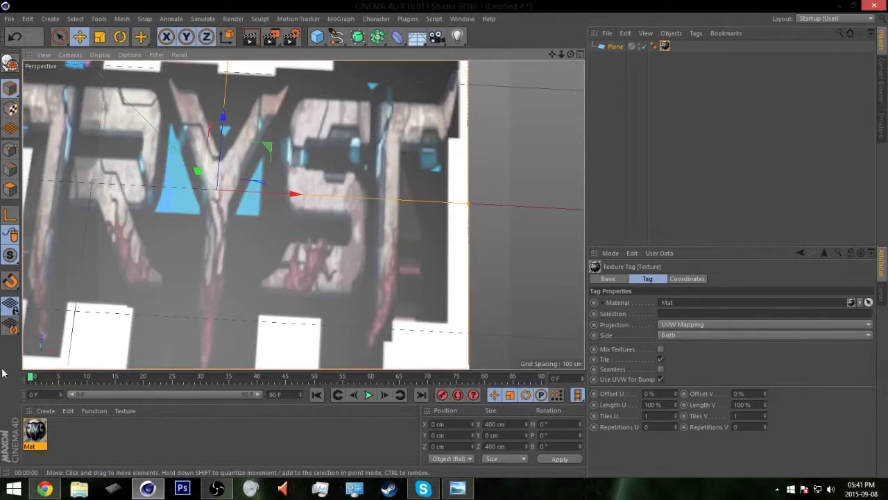
Copy the logo texture from the material's Color channel into an enabled Alpha channel.
double_click(32, 435)
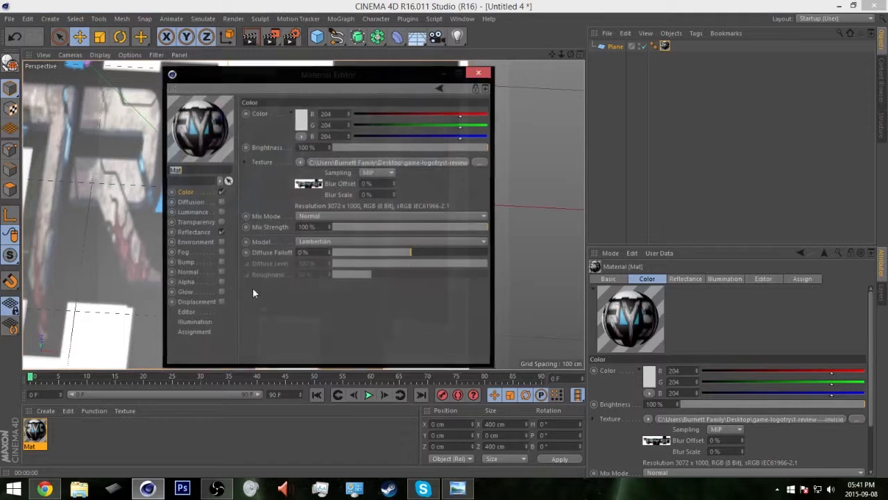
left_click(300, 164)
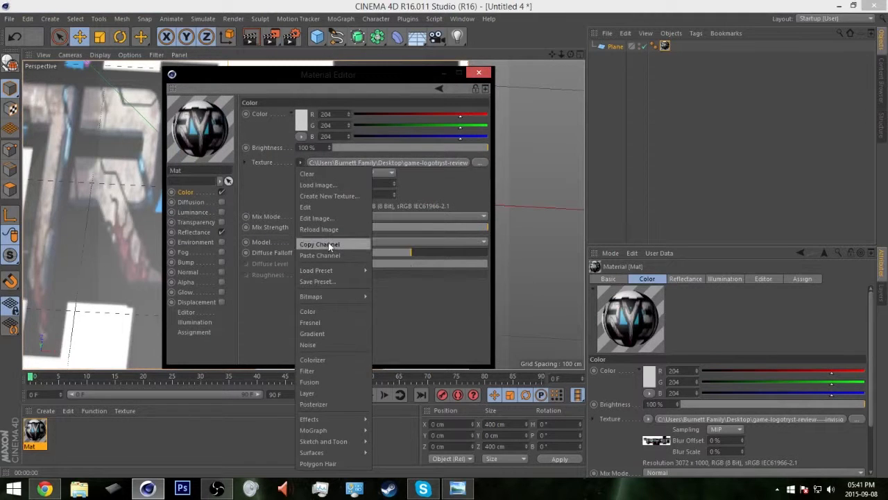
left_click(329, 243)
left_click(194, 280)
left_click(221, 281)
left_click(299, 178)
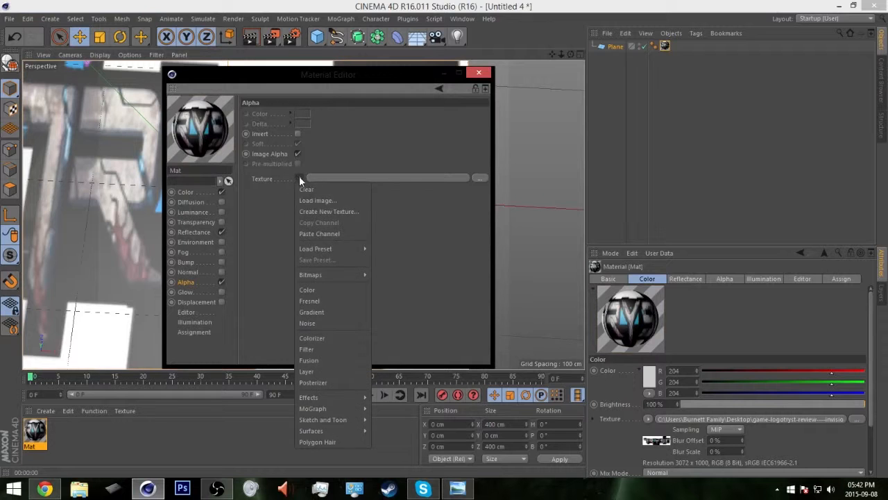
left_click(315, 234)
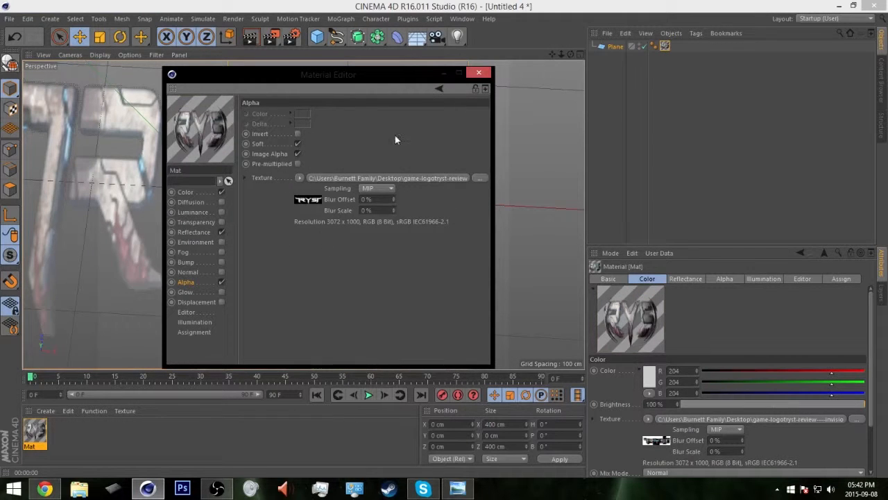
left_click(312, 201)
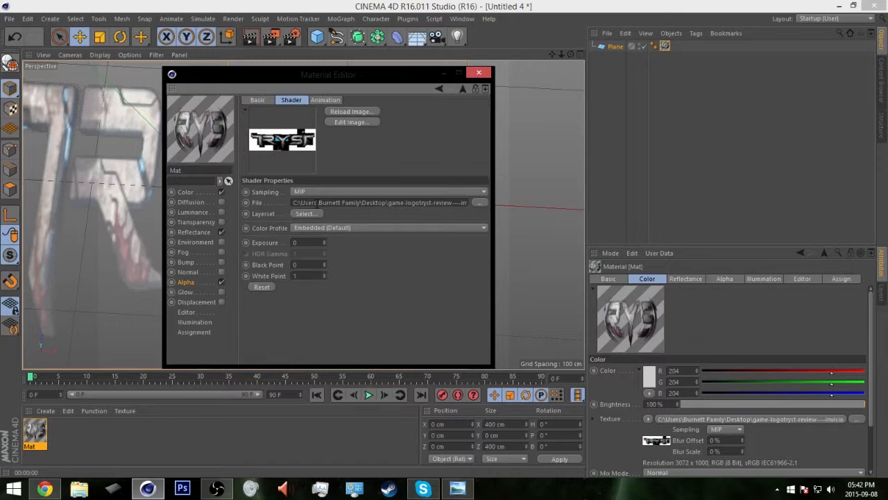
left_click(479, 72)
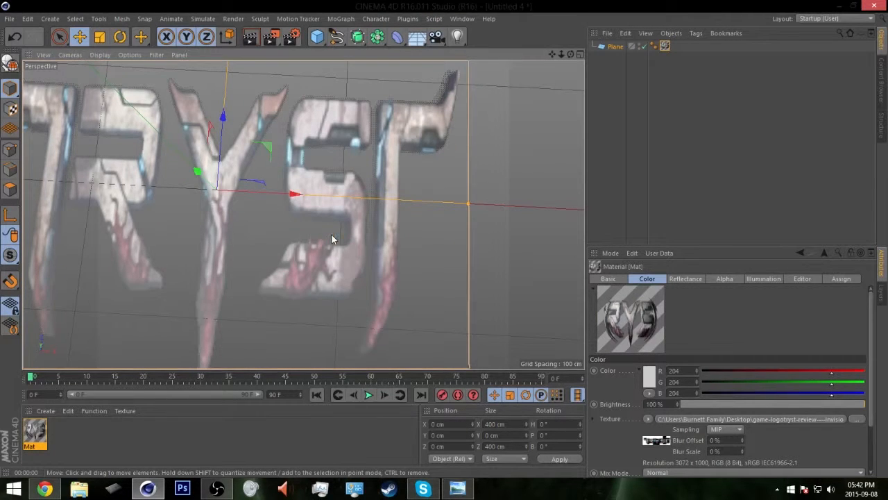
Disable the material's Reflectance channel and bring up its Color channel settings.
scroll(309, 235, "up", 6)
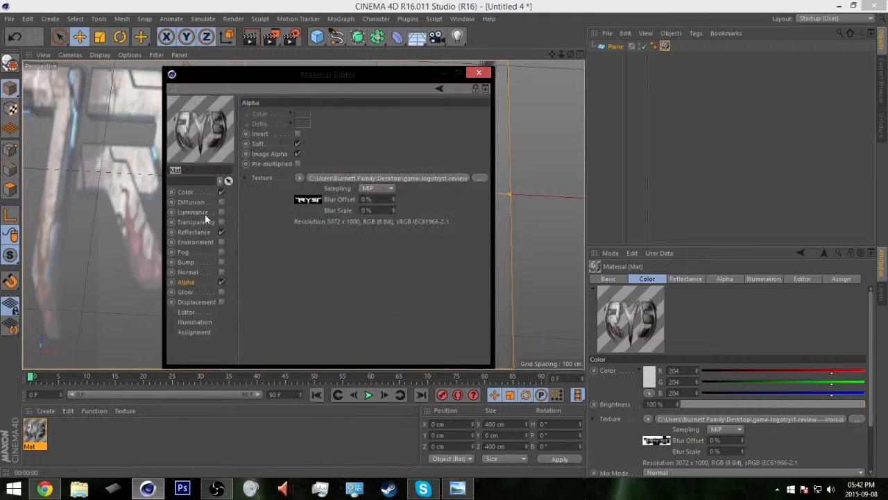
left_click(211, 230)
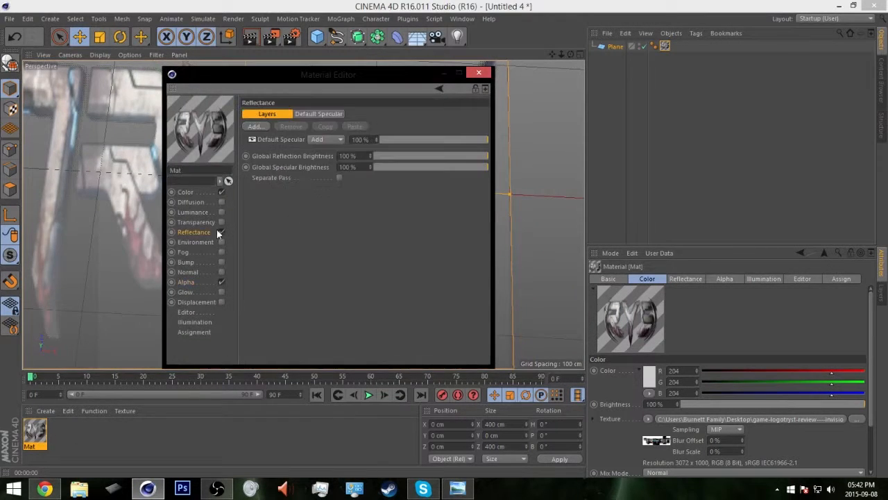
left_click(205, 191)
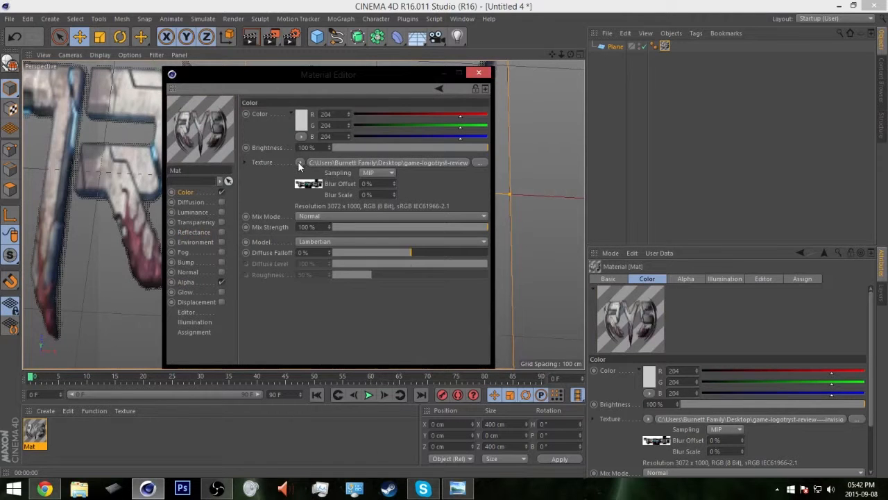
Copy the Color channel's logo texture, enable the Luminance channel and paste the texture into it.
left_click(299, 162)
left_click(321, 254)
left_click(299, 162)
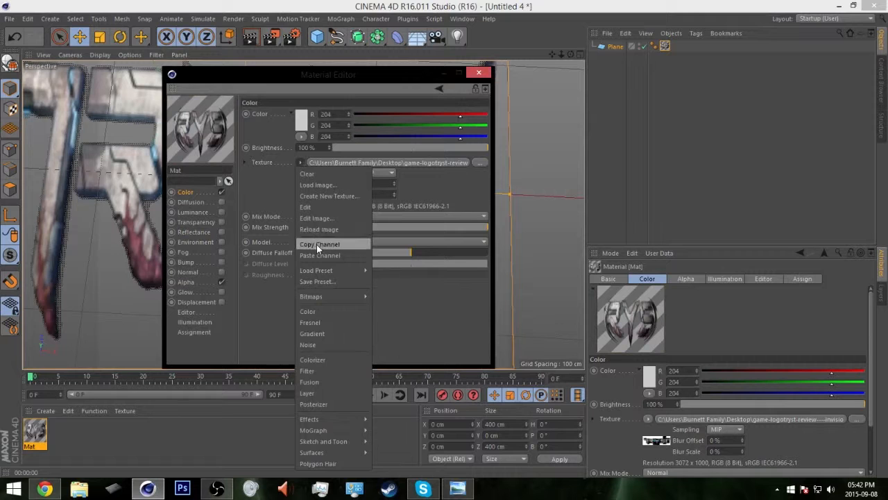
left_click(316, 244)
left_click(204, 212)
left_click(221, 212)
left_click(298, 163)
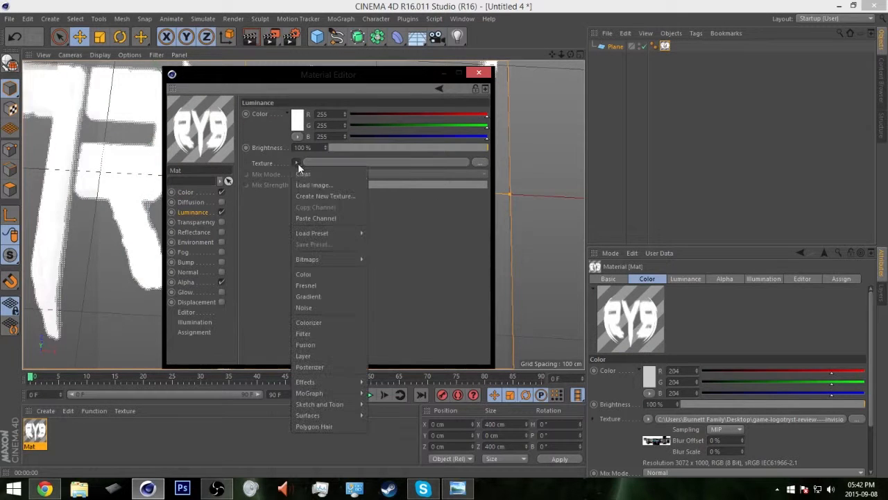
left_click(323, 217)
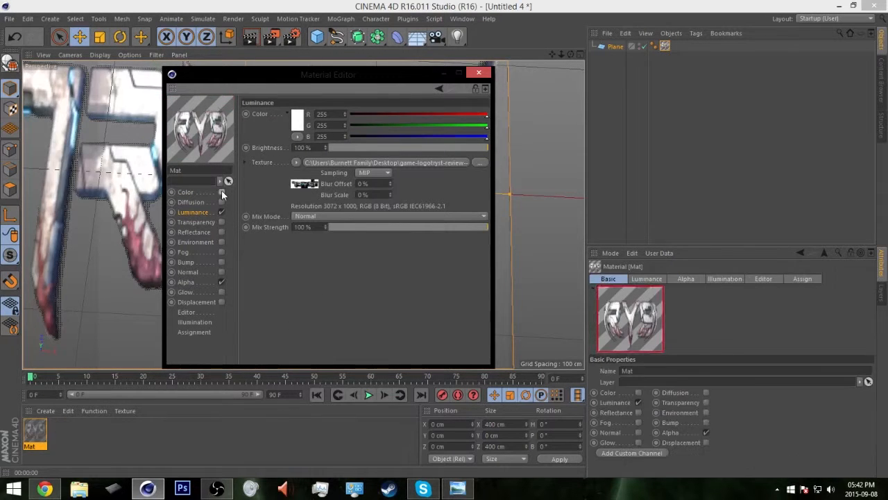
Close the material editor and render the logo plane from several angles to check its luminance texture.
left_click(478, 73)
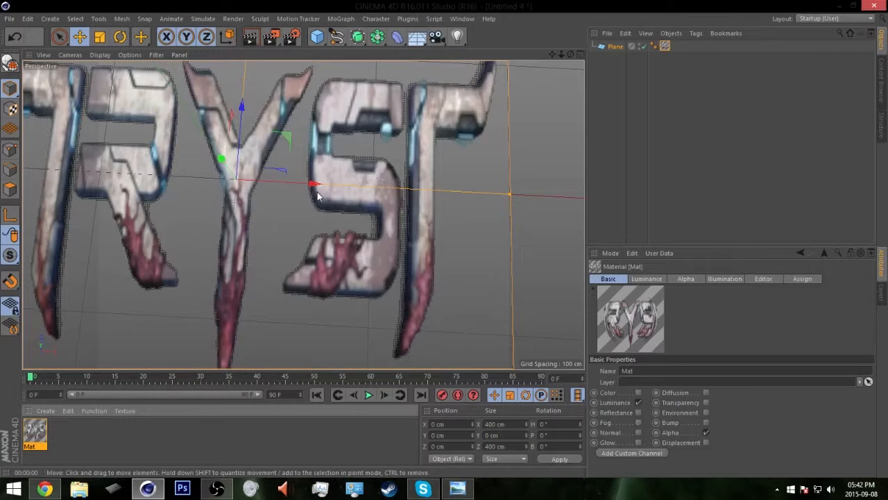
key("ctrl+r")
left_click_drag(362, 200, 324, 132, "alt")
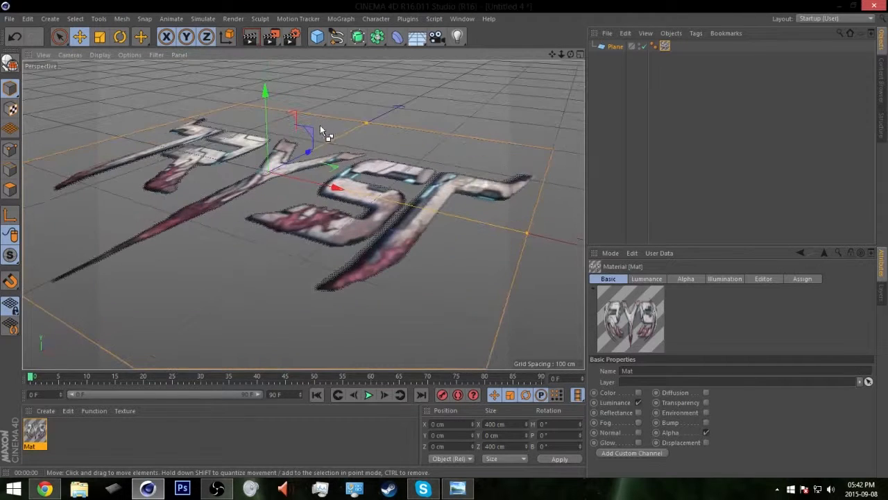
key("ctrl+r")
left_click_drag(342, 171, 344, 163, "alt")
key("ctrl+r")
left_click_drag(331, 207, 299, 247, "alt")
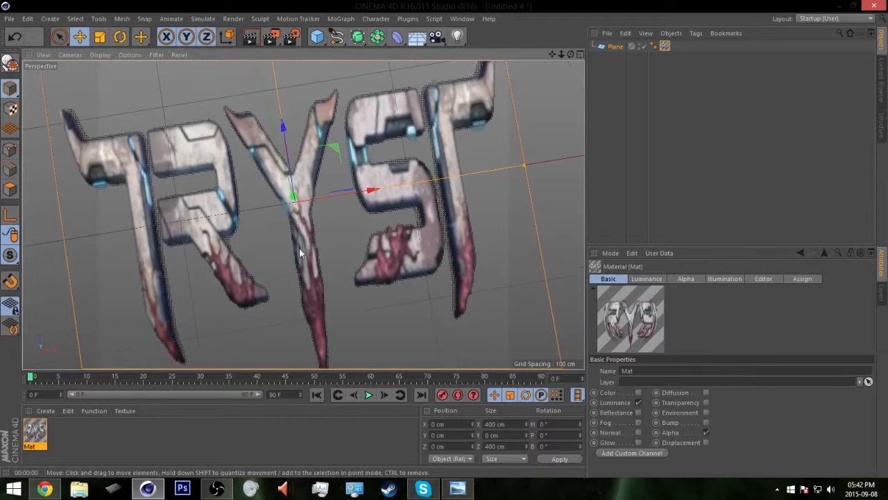
Set the plane's width to 3072 cm to match the logo texture's pixel width.
double_click(36, 434)
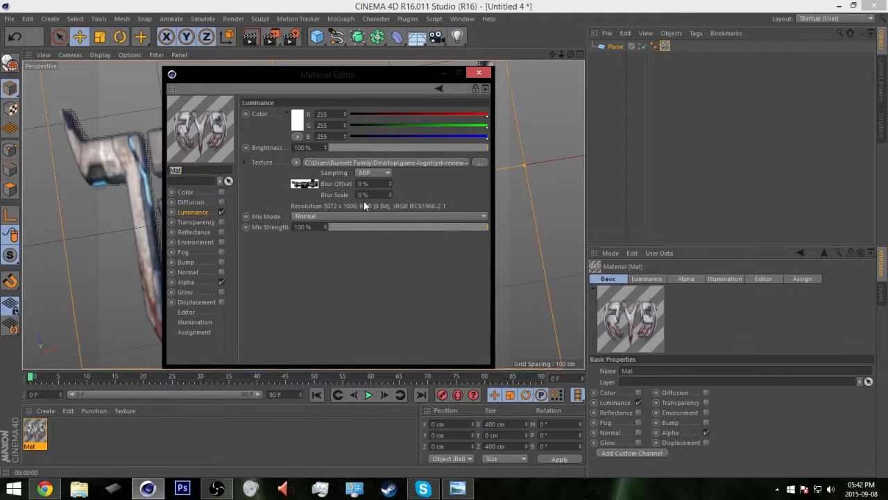
left_click(615, 46)
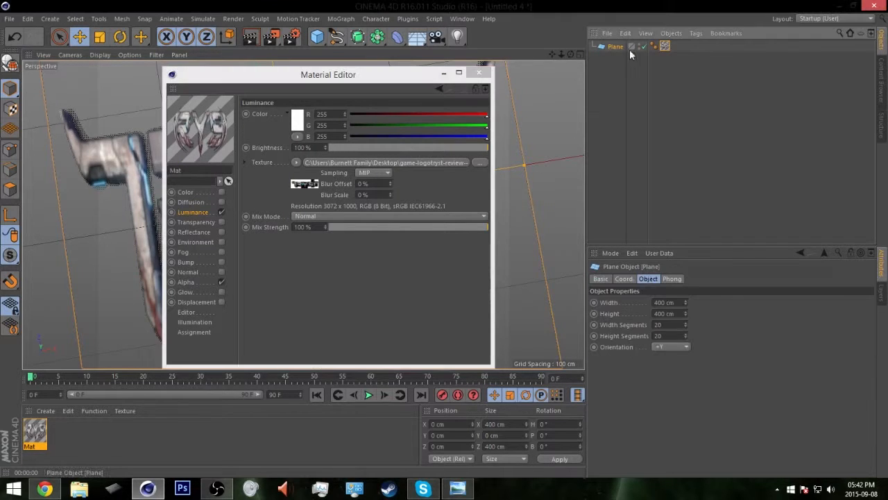
left_click_drag(685, 303, 535, 287)
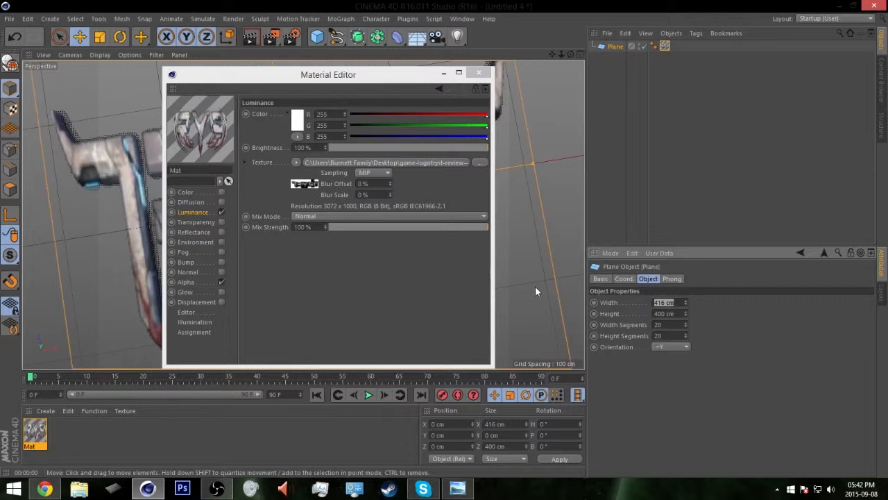
type("3072")
key("Tab")
Set the plane's height to 1000 cm to match the logo texture's pixel height.
type("1000")
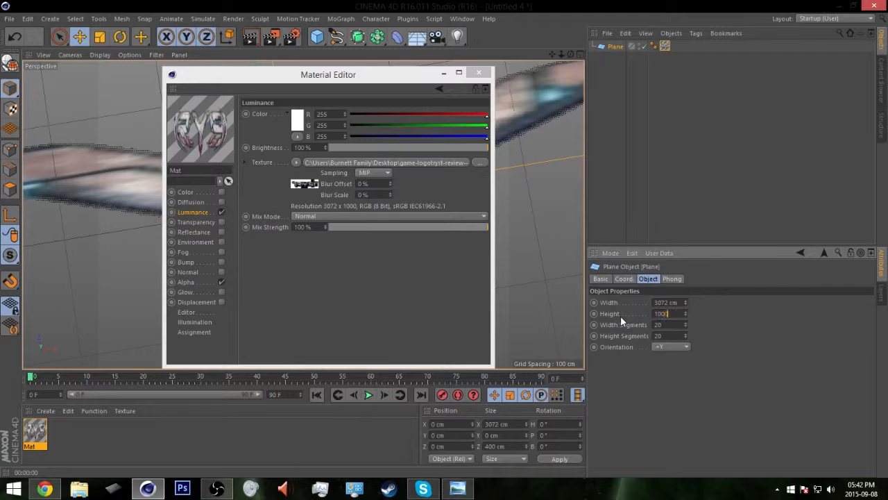
key("Return")
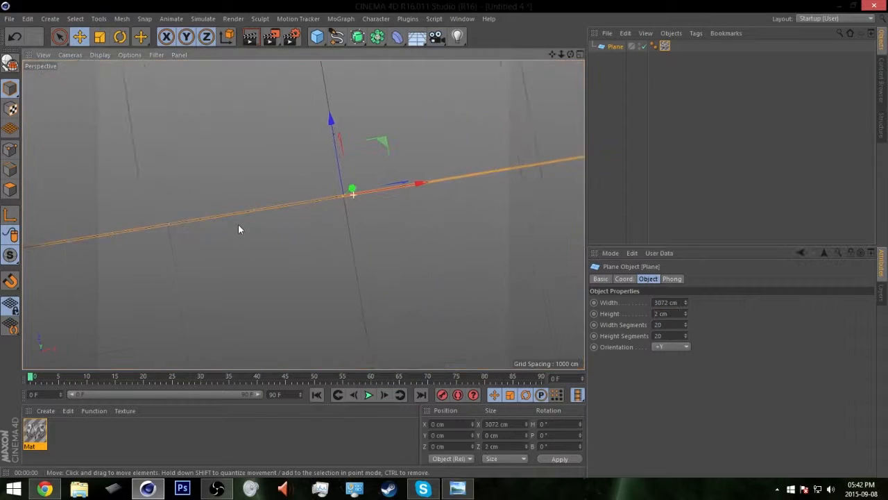
middle_click_drag(363, 210, 317, 216, "alt")
left_click_drag(317, 215, 305, 158, "alt")
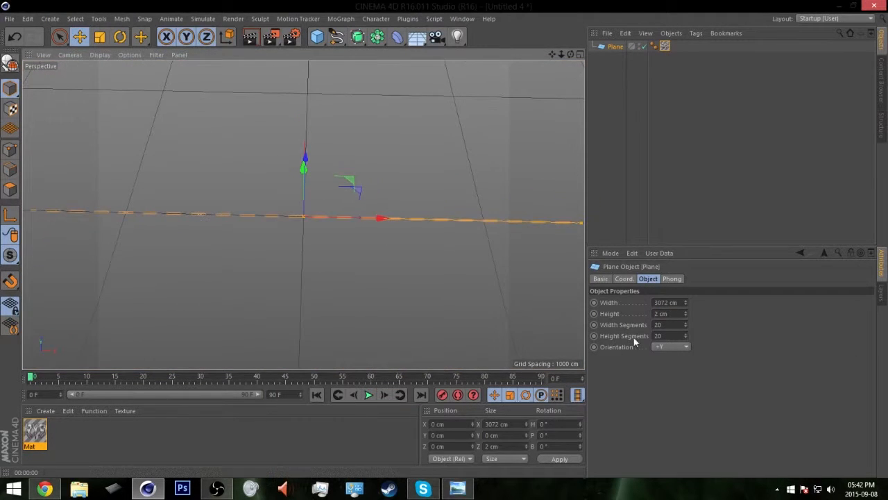
left_click_drag(670, 313, 652, 313)
type("1000")
key("Return")
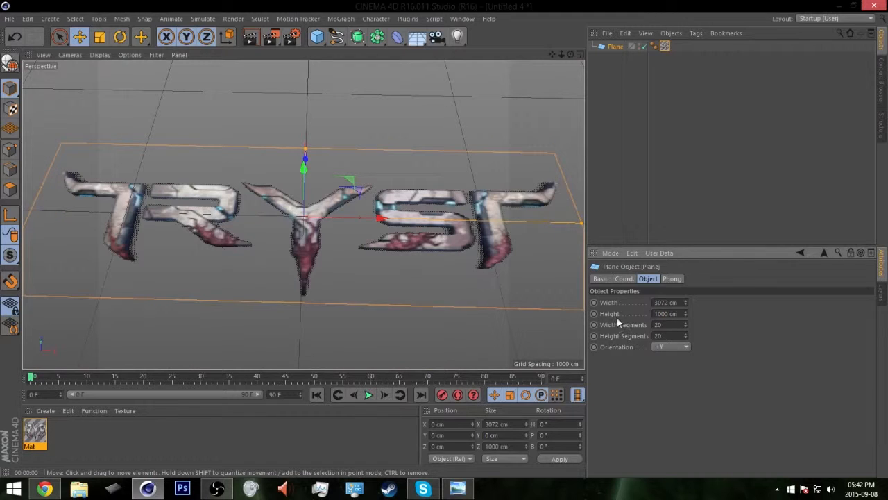
Rotate the plane upright to a 90° pitch and move it back to about 410 cm along Z.
left_click(614, 182)
left_click_drag(410, 219, 268, 263, "alt")
key("ctrl+r")
left_click(386, 222)
key("r")
left_click_drag(322, 238, 290, 217, "alt")
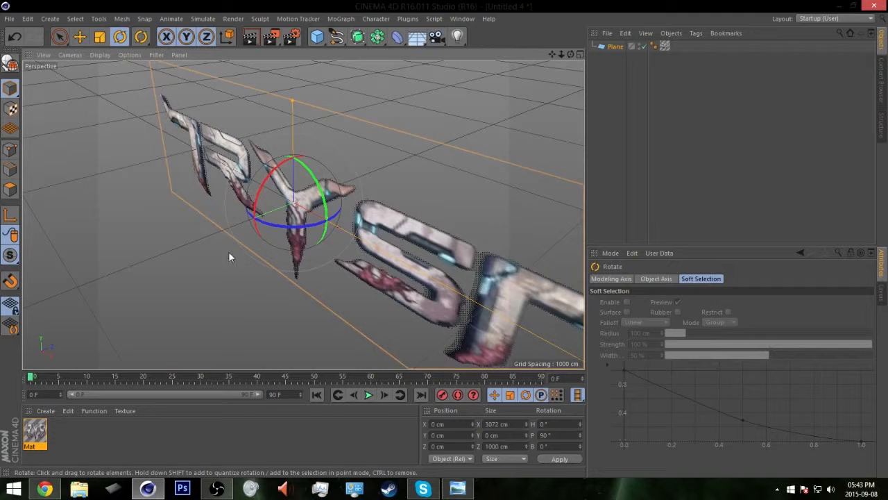
key("e")
left_click_drag(268, 208, 351, 212)
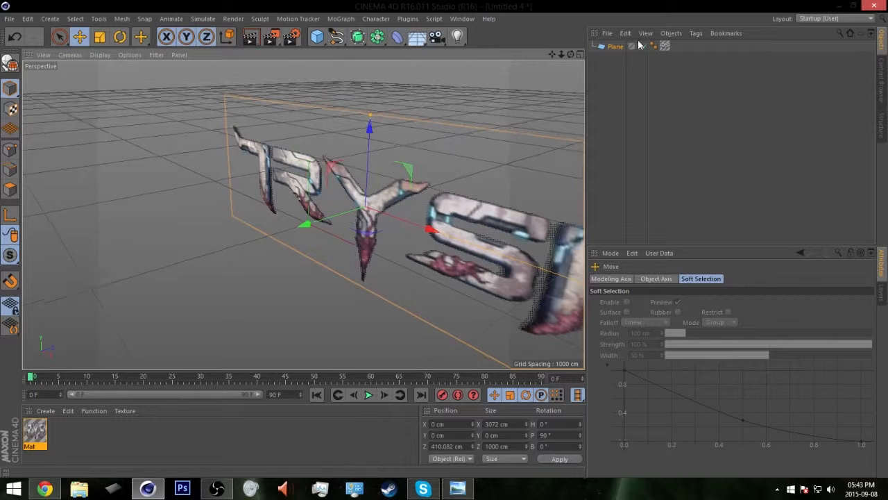
Add a Protection tag to the logo plane.
left_click(696, 32)
mouse_move(707, 51)
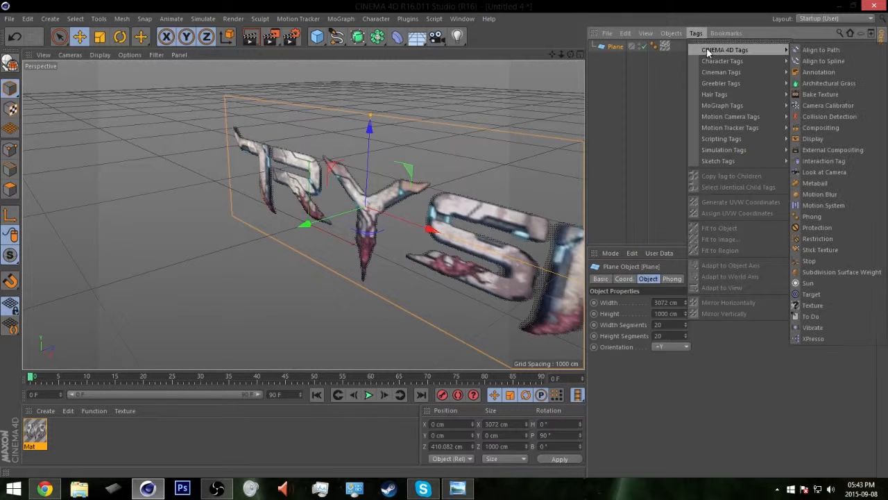
left_click(817, 228)
Render the logo from the front and examine the T and R letters up close.
left_click_drag(500, 225, 361, 264, "alt")
left_click(591, 195)
mouse_move(319, 238)
left_mouse_down("alt")
mouse_move(319, 206)
mouse_move(316, 238)
left_mouse_up("alt")
key("ctrl+r")
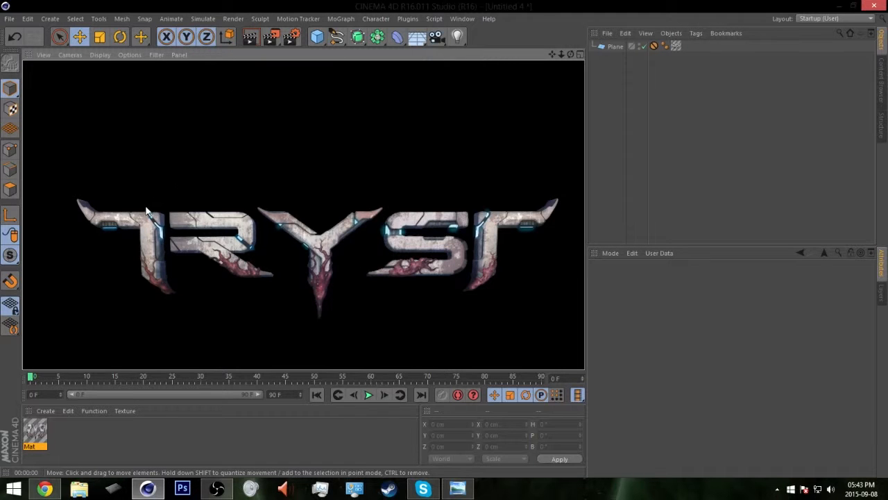
middle_click_drag(207, 242, 360, 256, "alt")
right_click_drag(276, 239, 321, 231, "alt")
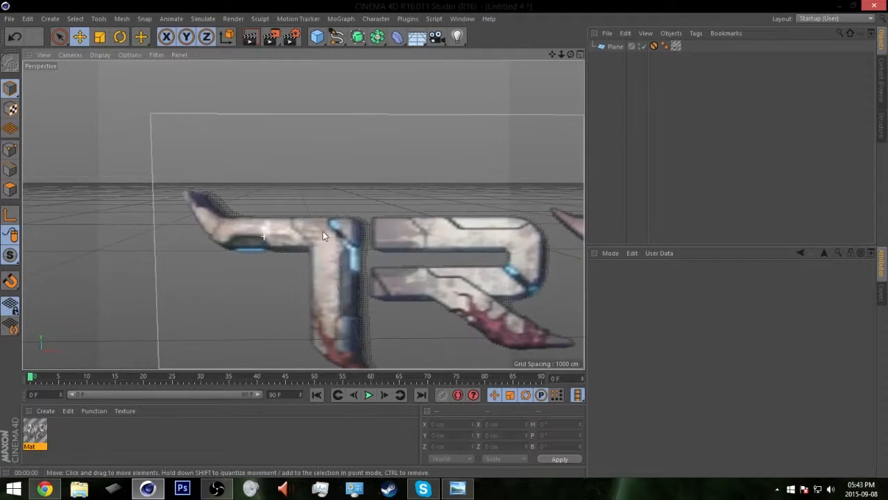
left_click_drag(320, 232, 324, 240, "alt")
middle_click_drag(324, 240, 322, 197, "alt")
left_click_drag(356, 270, 353, 303, "alt")
key("ctrl+r")
scroll(401, 249, "down", 7)
left_click_drag(397, 254, 416, 209, "alt")
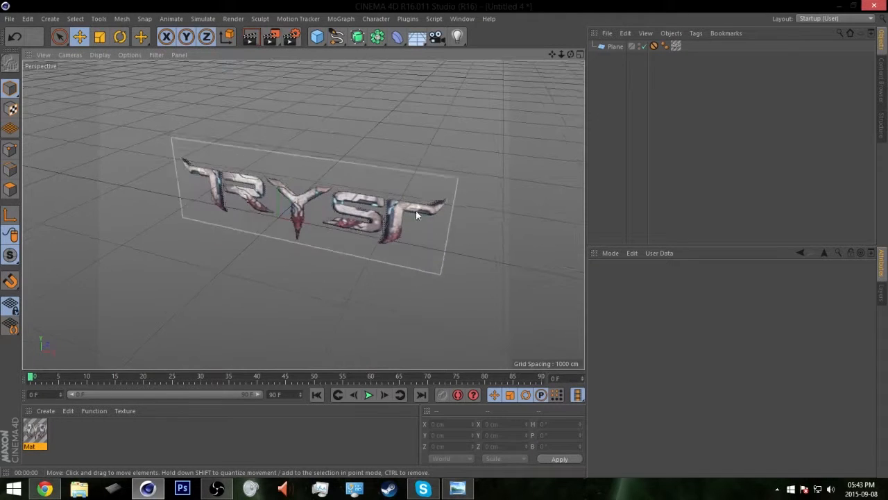
Transfer the plane's Protection tag to a new cube and shift the plane to about 1040 cm along X.
left_click(316, 38)
left_click_drag(654, 58, 659, 47)
left_click(615, 58)
left_click_drag(332, 236, 459, 229, "alt")
Return the Protection tag to the plane and delete the cube.
left_click_drag(665, 44, 676, 57)
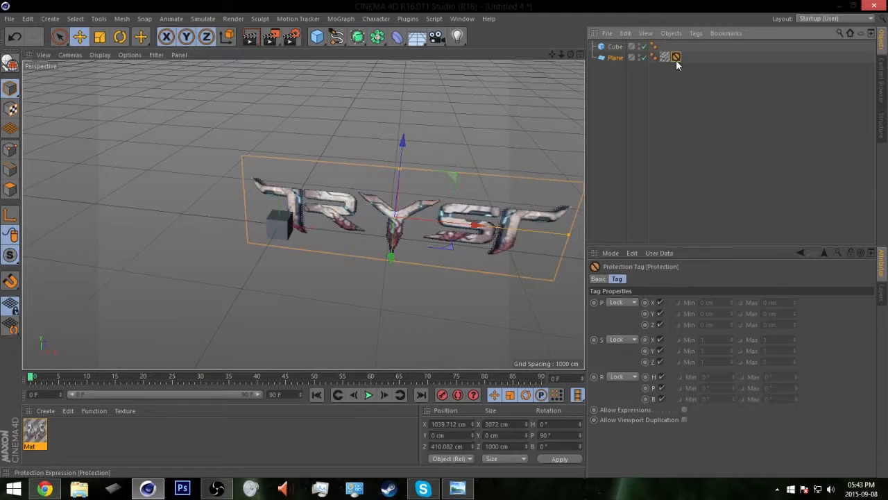
left_click(617, 47)
key("Delete")
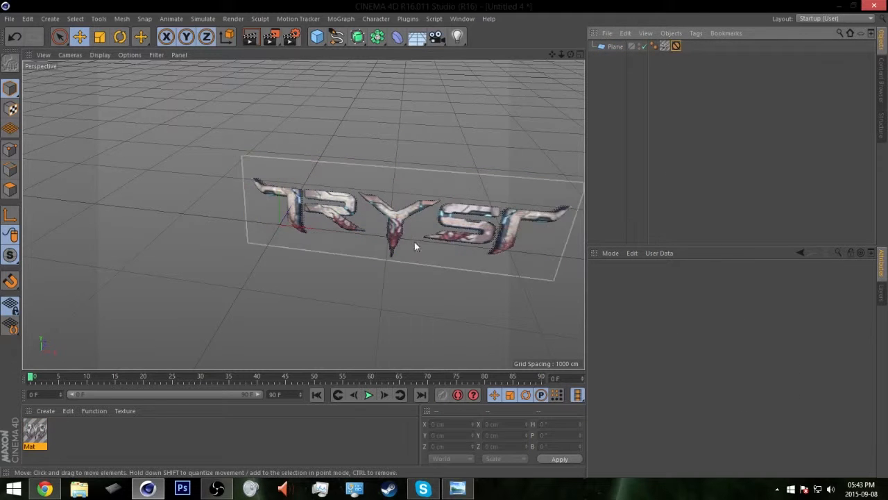
Render a close front view of the T and R to compare its sharpness with the viewport texture.
left_click_drag(455, 246, 399, 220, "alt")
right_click_drag(281, 218, 313, 224, "alt")
left_click_drag(313, 224, 301, 203, "alt")
right_click_drag(268, 201, 320, 193, "alt")
key("ctrl+r")
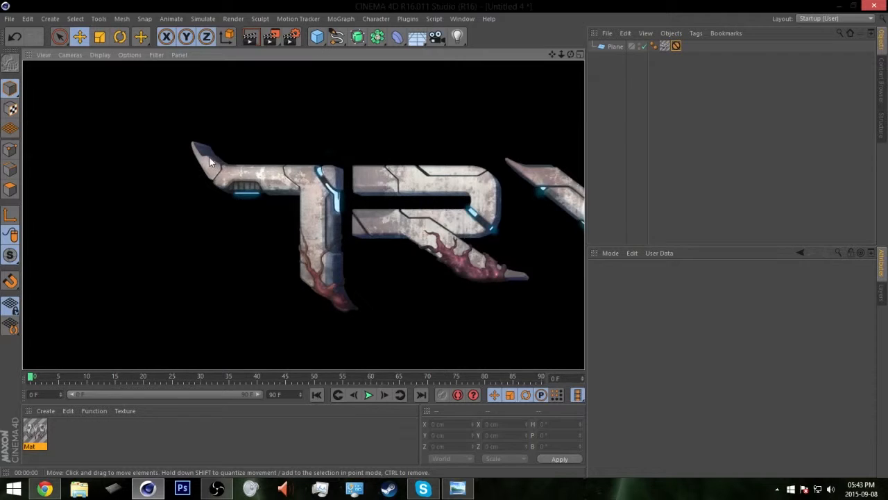
mouse_move(318, 193)
right_mouse_down("alt")
mouse_move(340, 200)
mouse_move(328, 210)
right_mouse_up("alt")
middle_click_drag(328, 210, 334, 177, "alt")
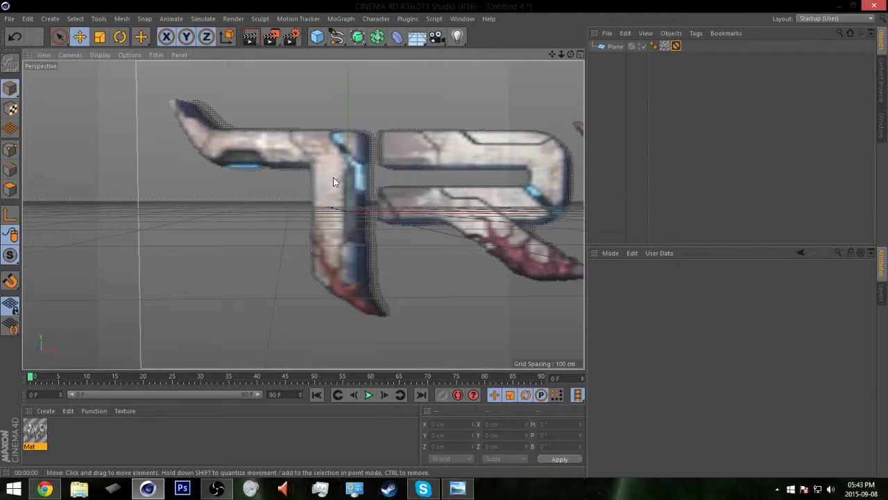
Set the logo material's texture preview size to 4096x4096 (64 MB) and close the material editor.
double_click(34, 431)
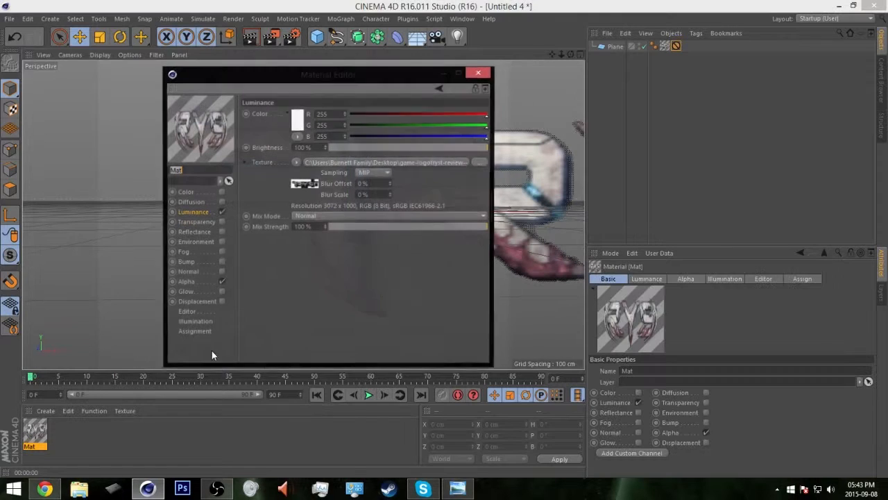
left_click(193, 311)
left_click(335, 124)
left_click(347, 214)
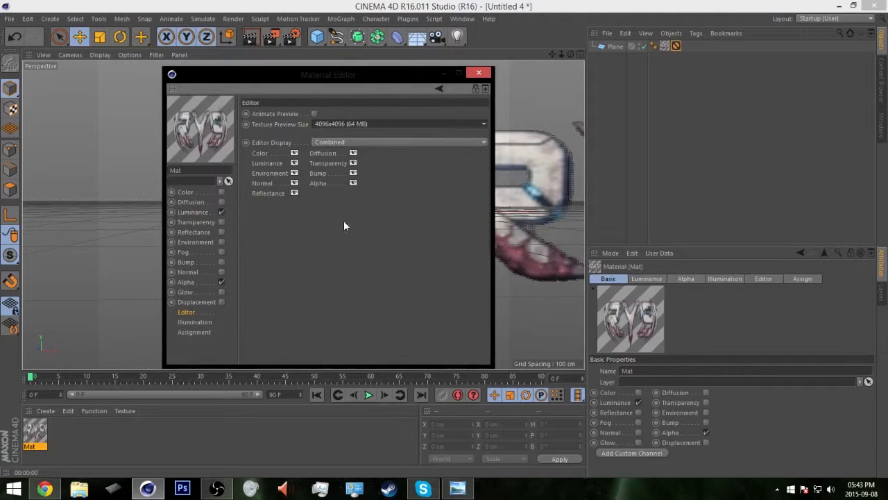
left_click(478, 73)
left_click_drag(346, 220, 348, 233, "alt")
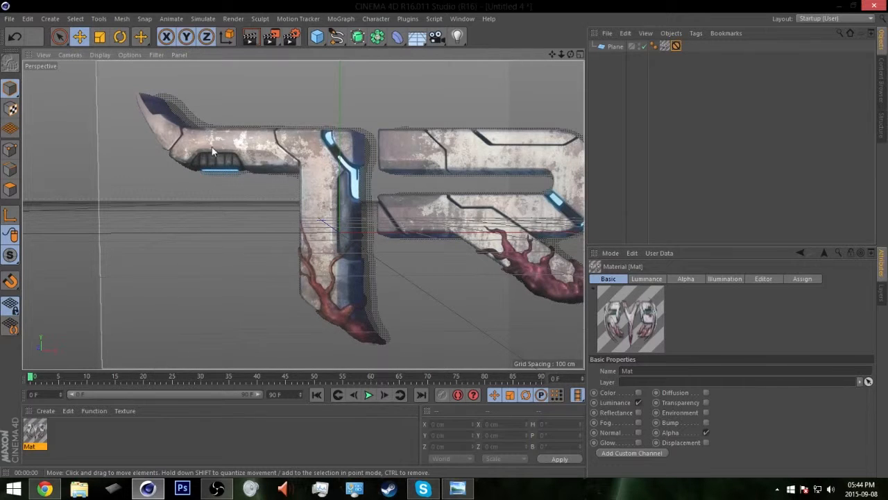
Examine the first T's vent, blue light strips and panel seams at close range in the perspective view.
scroll(220, 158, "up", 5)
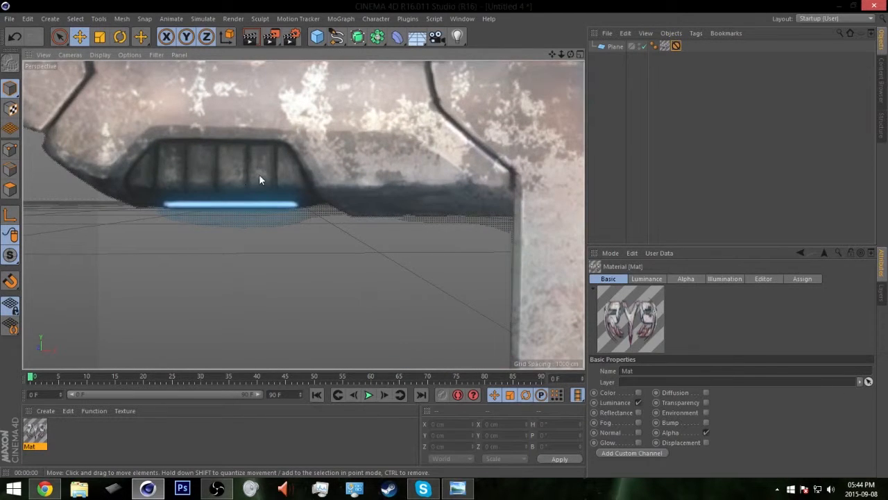
scroll(259, 178, "down", 5)
scroll(416, 147, "up", 3)
middle_click_drag(302, 226, 438, 254, "alt")
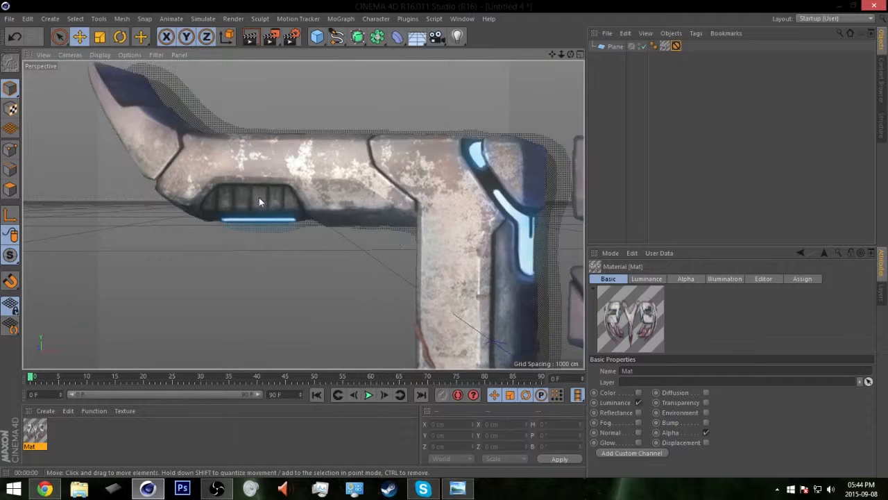
scroll(259, 197, "up", 3)
middle_click_drag(302, 207, 232, 200, "alt")
scroll(277, 201, "down", 2)
middle_click_drag(390, 190, 225, 210, "alt")
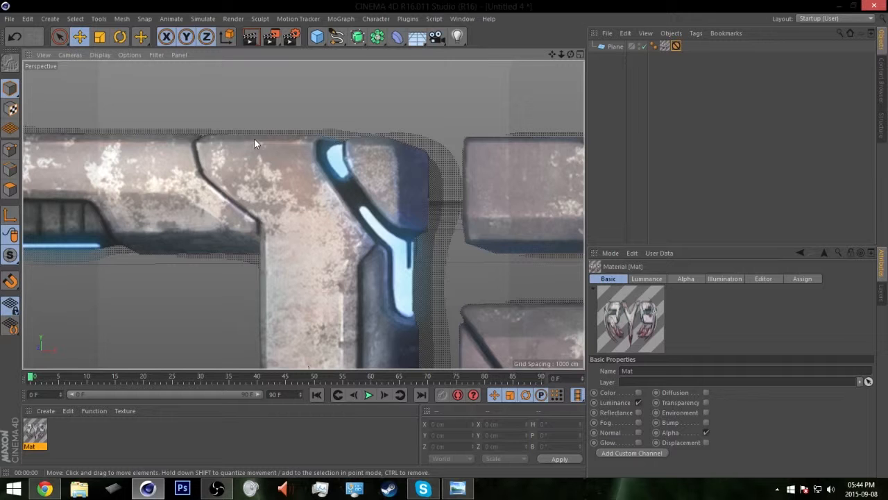
scroll(277, 153, "down", 5)
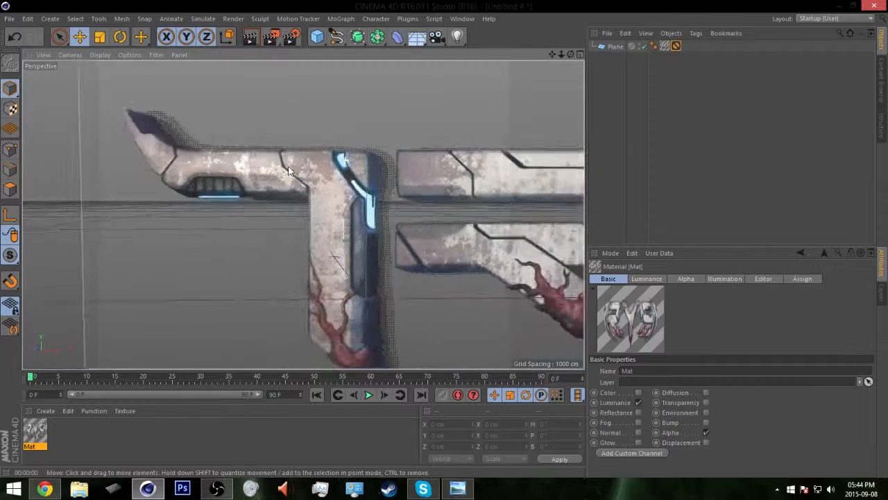
scroll(345, 214, "up", 4)
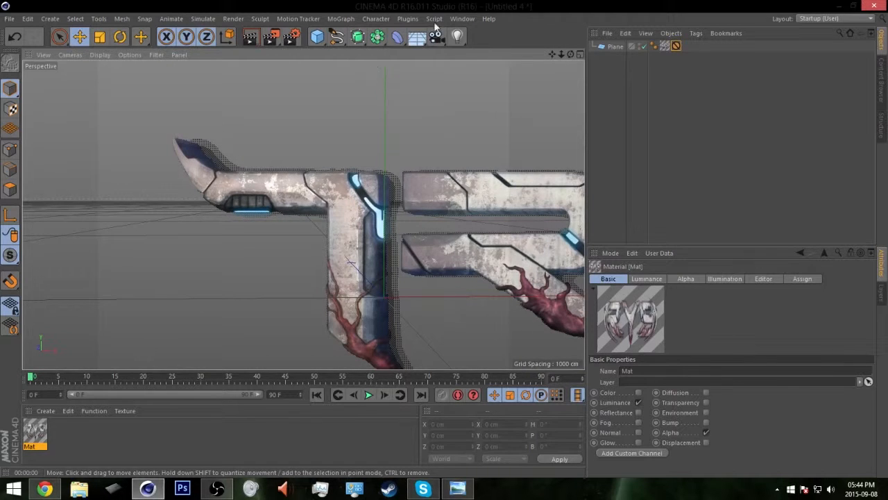
Switch to a full-size front view and set its display to Gouraud Shading (Lines).
middle_click(495, 147)
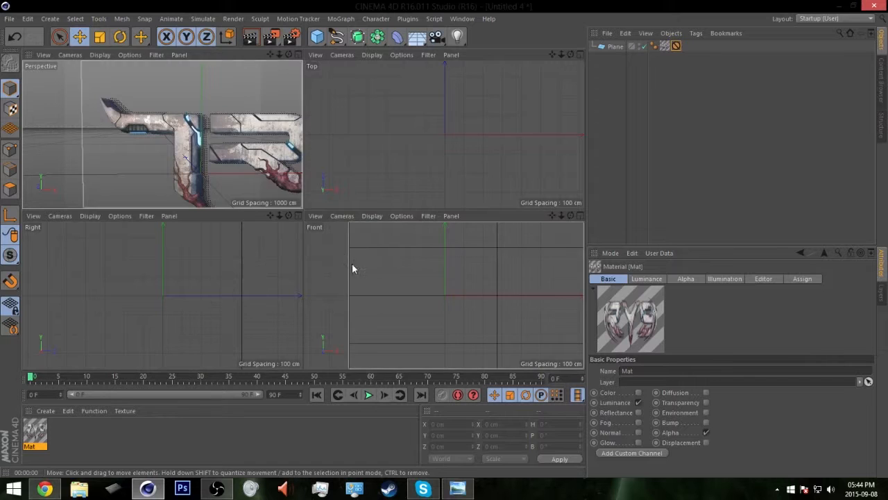
middle_click(393, 283)
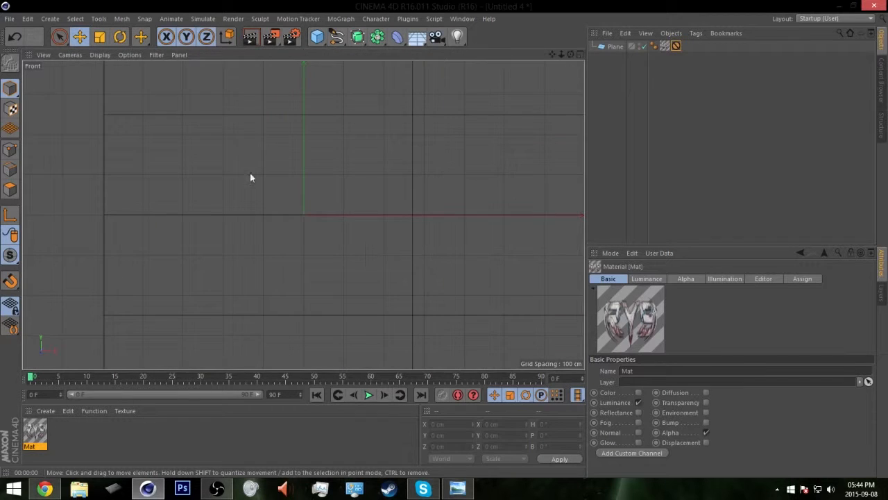
left_click(102, 55)
left_click(116, 83)
scroll(356, 223, "down", 1)
left_click(100, 56)
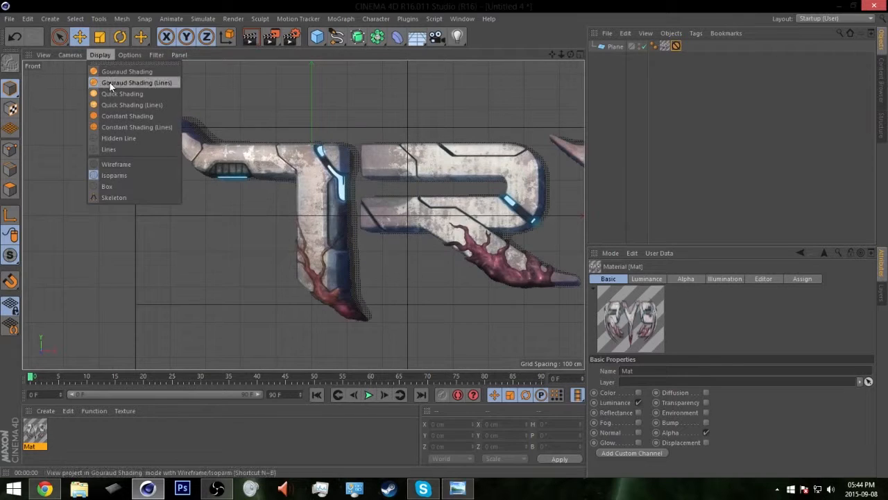
left_click(112, 79)
Start a linear spline on the first T's arm panel, tracing from the seam's lower end around the lower-left corner to the vent's top edge.
scroll(318, 182, "up", 5)
scroll(369, 247, "up", 2)
middle_click_drag(340, 205, 396, 175, "alt")
scroll(389, 180, "down", 6)
scroll(385, 184, "up", 2)
scroll(397, 195, "up", 1)
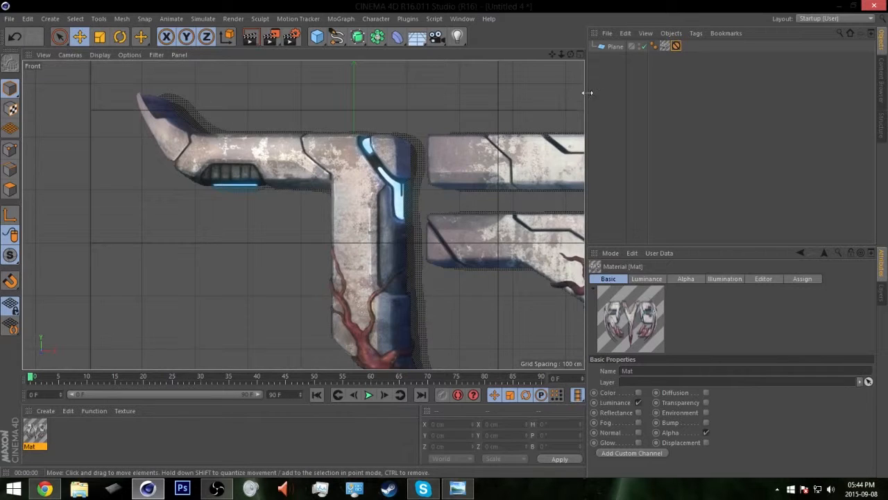
left_click(336, 38)
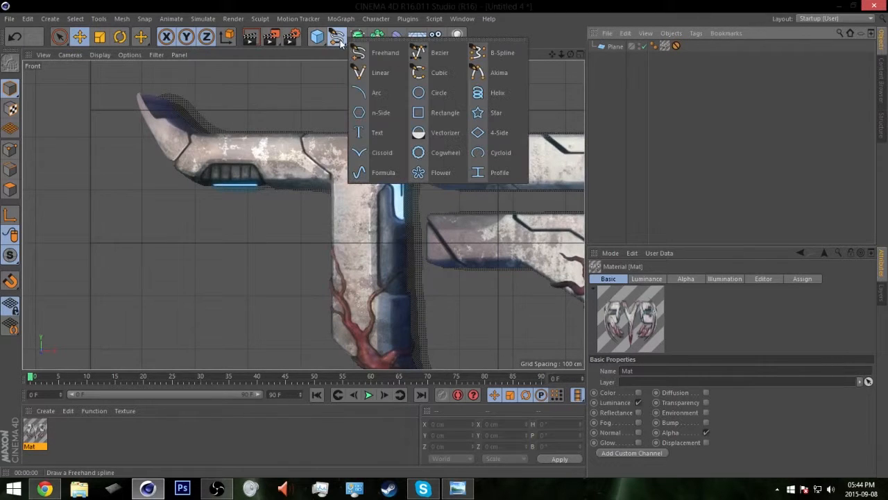
left_click(380, 73)
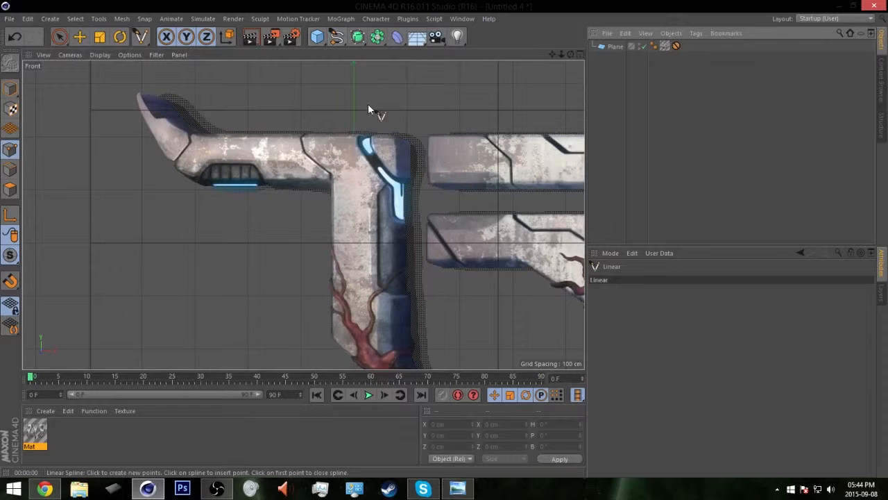
middle_click_drag(234, 193, 223, 127, "alt")
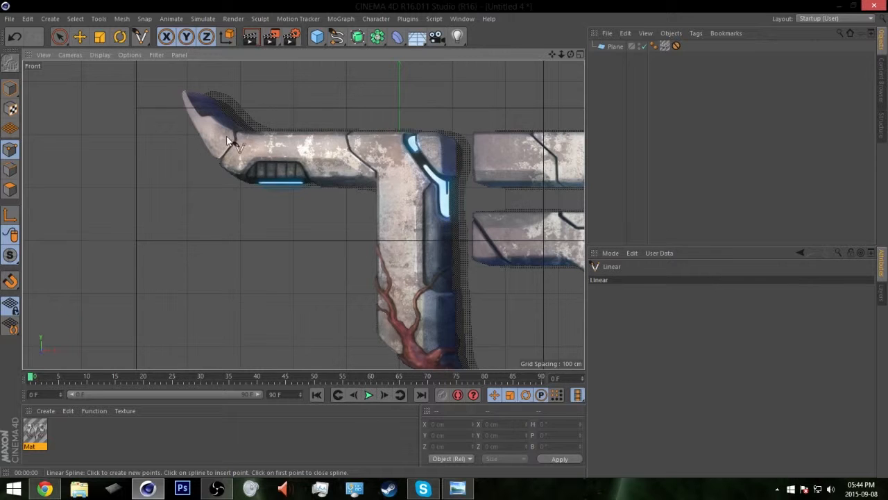
middle_click_drag(226, 136, 332, 188, "alt")
right_click_drag(319, 176, 377, 172, "alt")
middle_click_drag(377, 172, 363, 220, "alt")
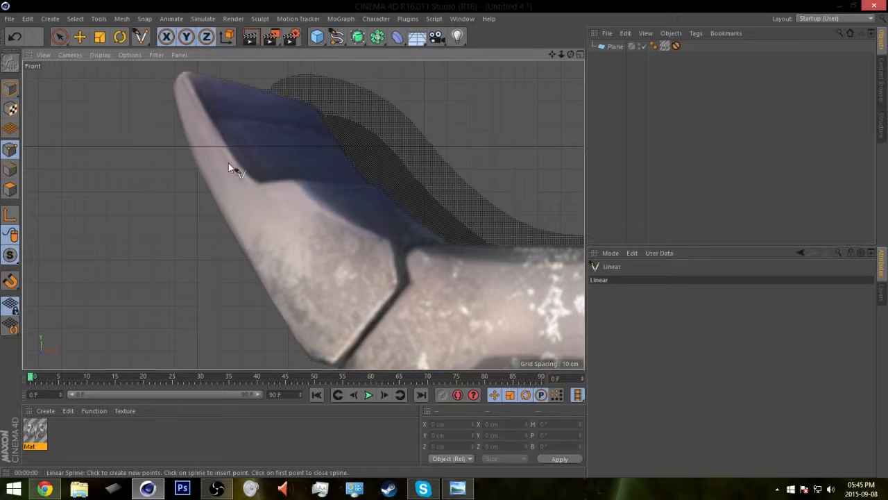
middle_click_drag(400, 241, 299, 194, "alt")
right_click_drag(392, 235, 310, 238, "alt")
middle_click_drag(426, 253, 323, 245, "alt")
right_click_drag(324, 246, 392, 246, "alt")
middle_click_drag(292, 236, 336, 226, "alt")
right_click_drag(336, 226, 368, 225, "alt")
middle_click_drag(183, 244, 315, 240, "alt")
right_click_drag(315, 240, 372, 240, "alt")
middle_click_drag(372, 240, 376, 225, "alt")
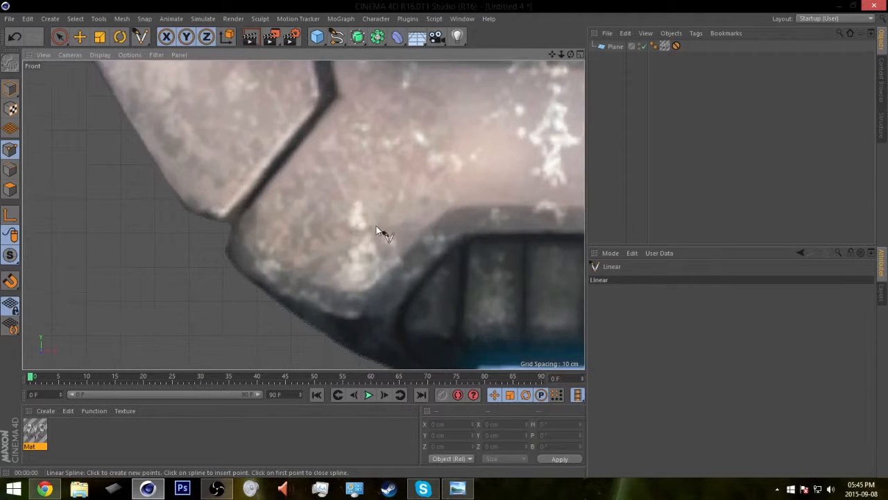
left_click(249, 223)
left_click(253, 249)
left_click(350, 292)
left_click(435, 217)
left_click(483, 205)
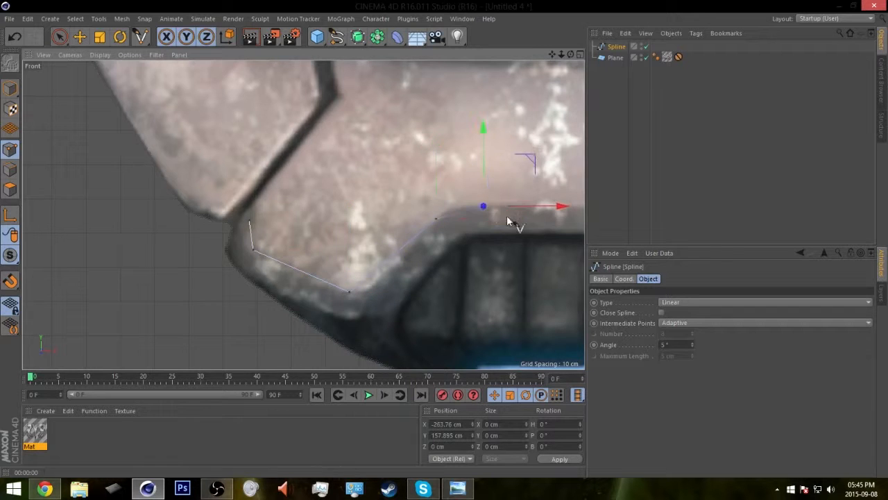
Continue the spline around the vent's far side and along the arm panel's lower border to the corner beside the T's stem.
middle_click_drag(506, 215, 169, 220, "alt")
right_click_drag(315, 236, 280, 238, "alt")
middle_click_drag(371, 252, 316, 246, "alt")
right_click_drag(316, 246, 360, 239, "alt")
left_click(326, 206)
left_click(356, 234)
middle_click_drag(404, 305, 256, 262, "alt")
left_click(362, 274)
right_click_drag(255, 262, 219, 263, "alt")
right_click_drag(331, 266, 372, 266, "alt")
left_click(507, 257)
left_click(497, 232)
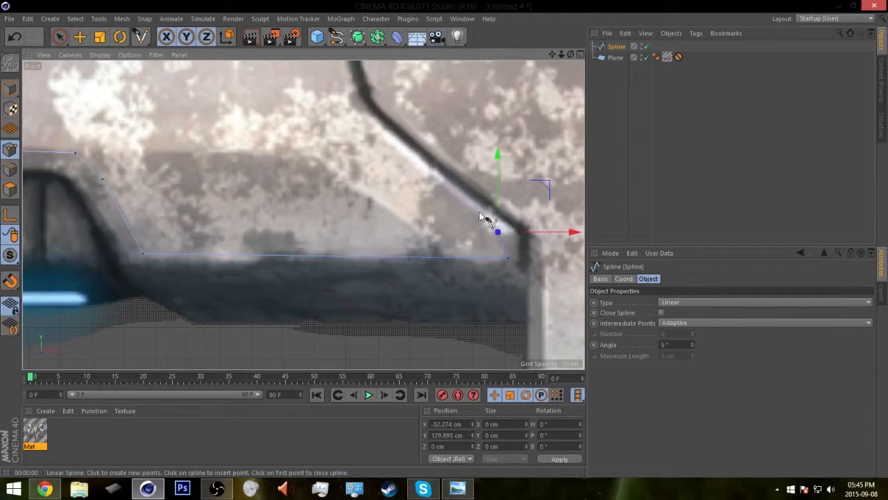
Trace up the diagonal seam near the T's stem and back along the arm panel's top border towards the hooked tip.
middle_click_drag(404, 160, 415, 245, "alt")
left_click(359, 191)
left_click(339, 103)
middle_click_drag(329, 182, 505, 200, "alt")
left_click(184, 176)
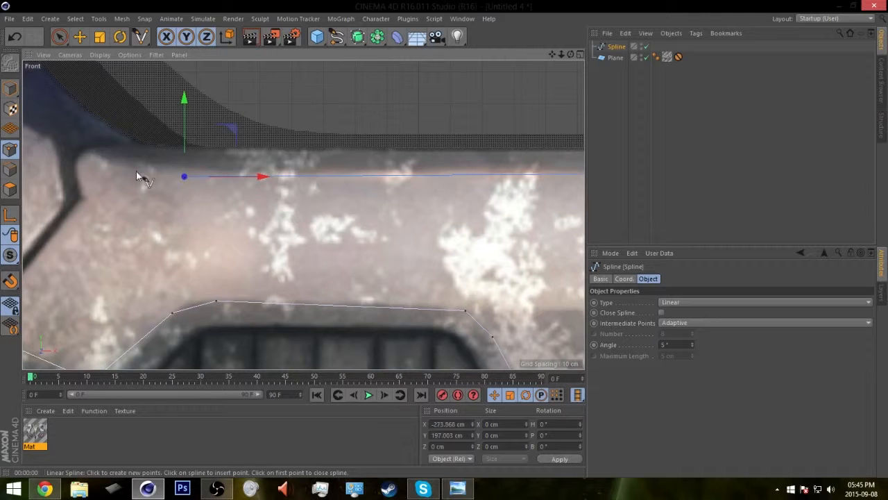
Trace the panel's upper corner beside the hooked tip and close the spline at the lower end of the seam.
left_click(97, 157)
left_click(82, 168)
left_click(87, 196)
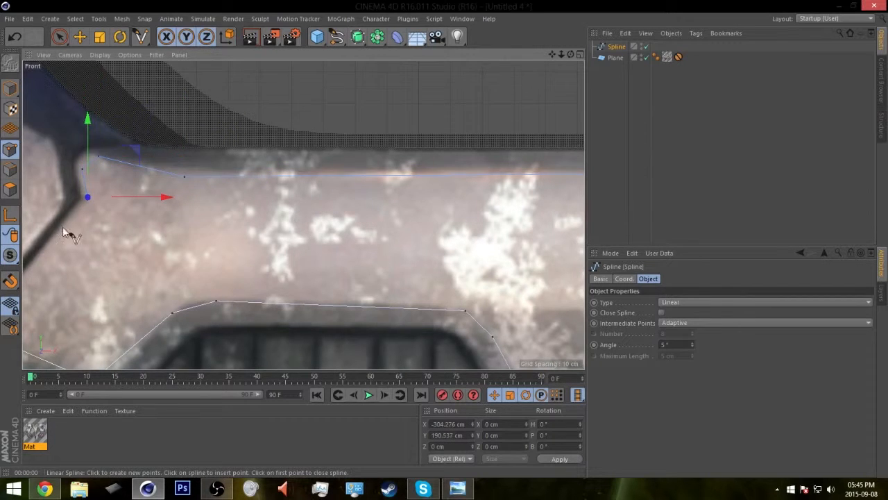
middle_click_drag(15, 303, 176, 233, "alt")
left_click(159, 244)
scroll(234, 236, "down", 5)
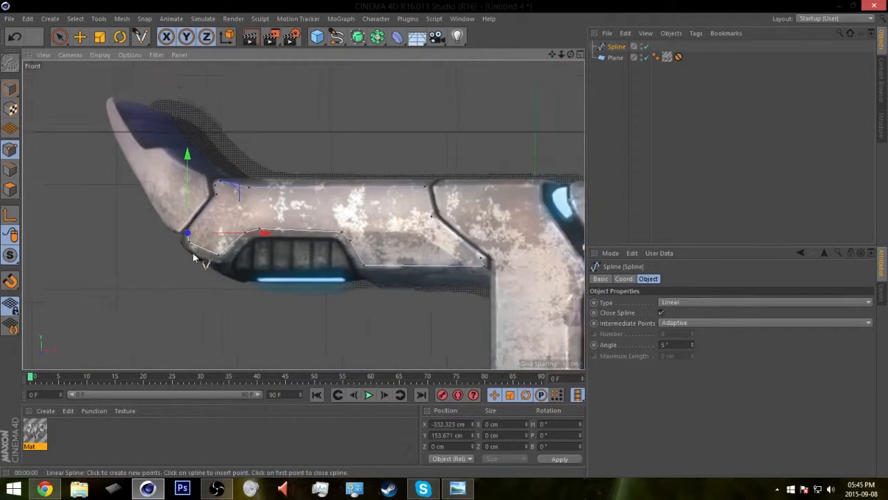
scroll(301, 204, "up", 4)
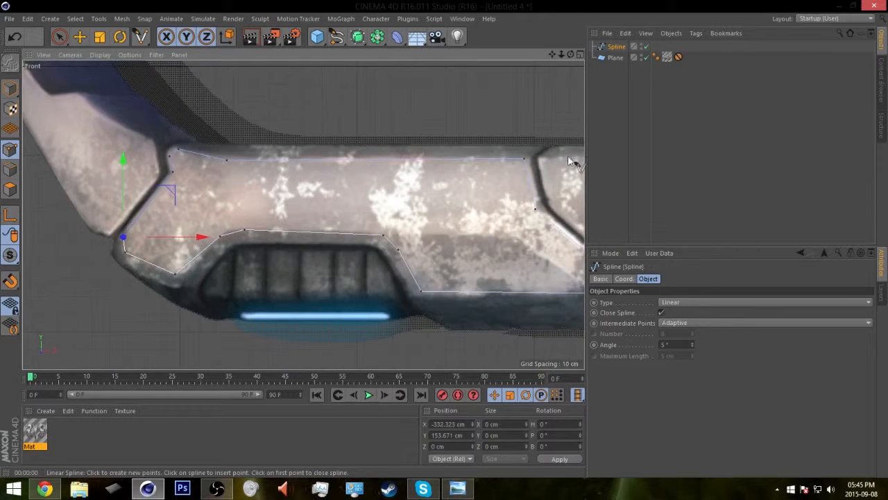
scroll(322, 229, "up", 4)
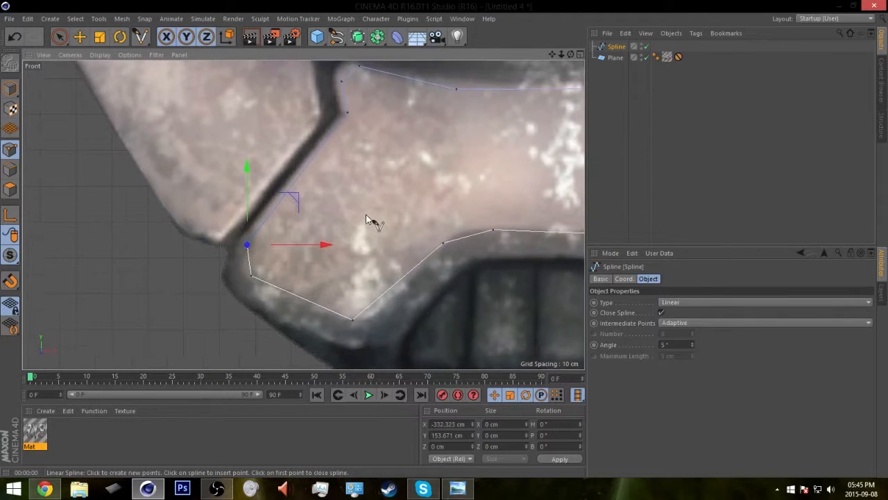
scroll(298, 243, "down", 3)
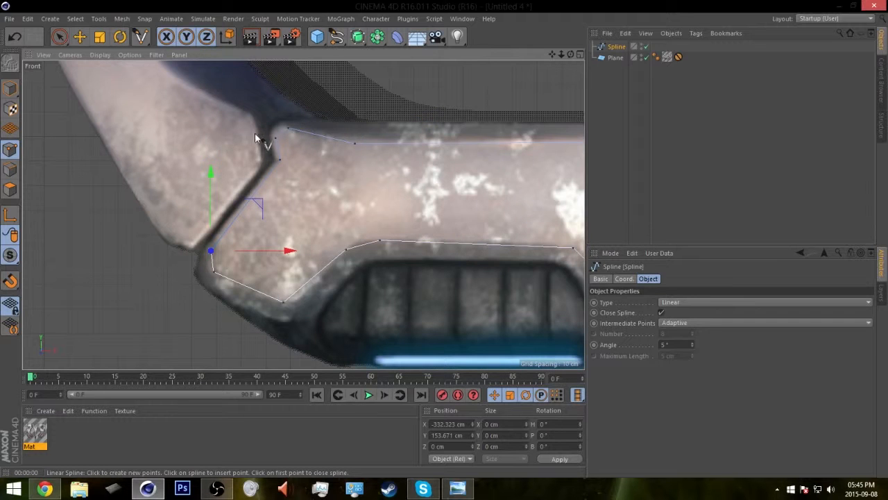
Duplicate the closed arm panel spline in Model mode.
left_click(358, 36)
left_click(10, 88)
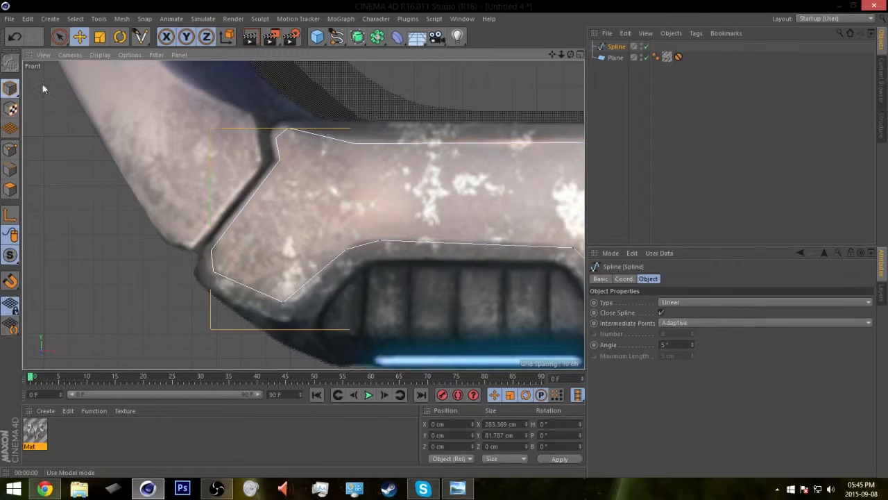
key("ctrl+c")
key("ctrl+v")
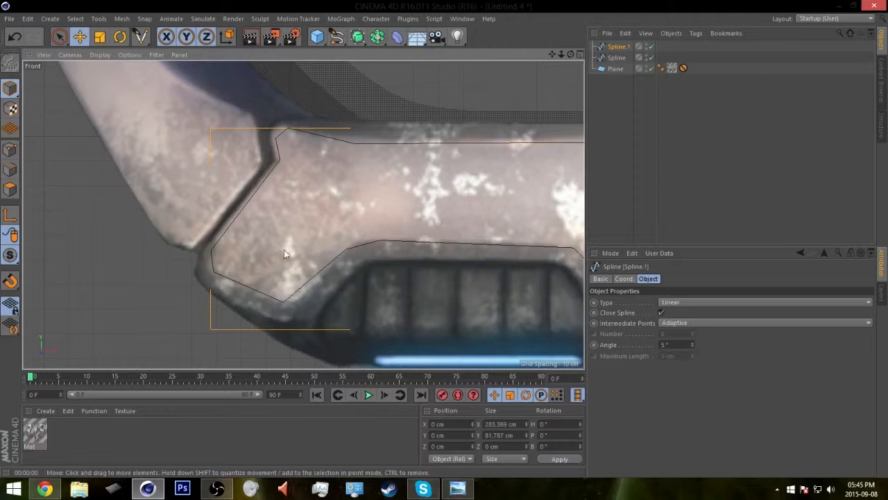
Move the duplicate spline's three upper points beside the hooked tip outward onto the dark seam.
middle_click_drag(289, 222, 293, 257, "alt")
scroll(303, 168, "up", 5)
middle_click_drag(345, 155, 351, 202, "alt")
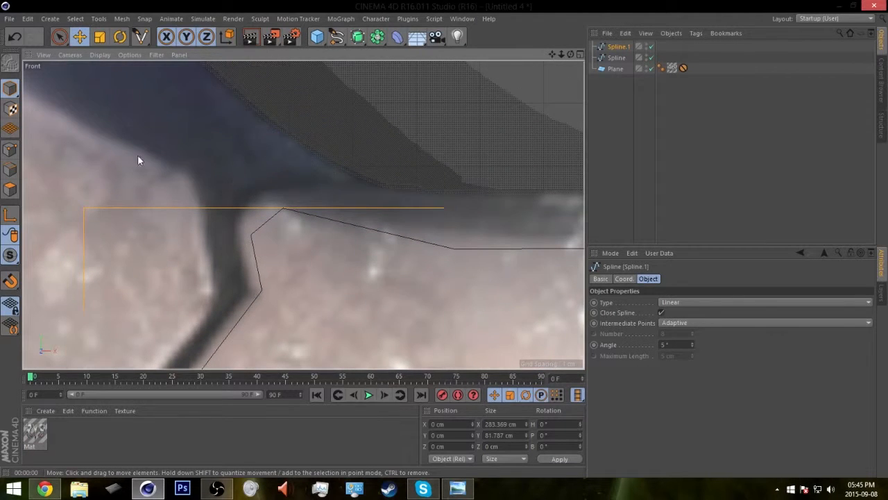
left_click(9, 149)
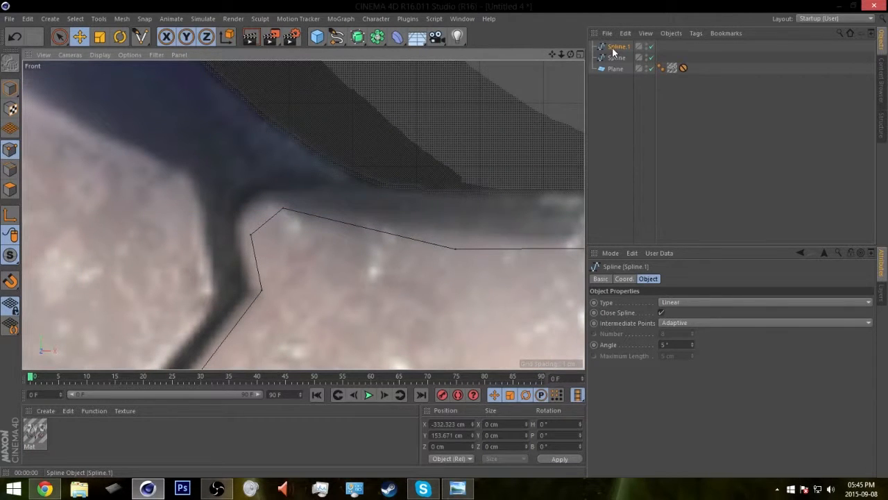
left_click(282, 207)
left_click_drag(333, 163, 317, 143)
left_click(251, 234)
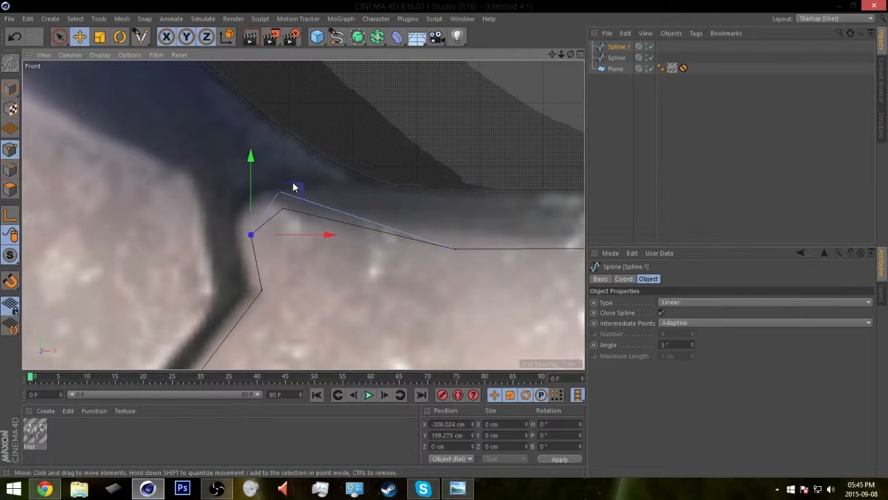
left_click_drag(295, 183, 285, 172)
middle_click_drag(274, 281, 317, 215, "alt")
left_click(306, 224)
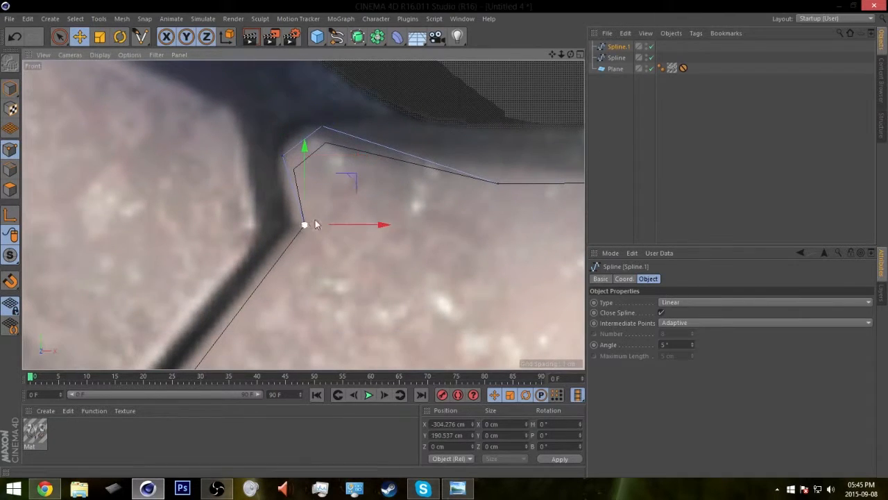
left_click_drag(354, 176, 336, 176)
Move the duplicate's two points at the lower end of the hooked tip's seam outward to the panel's outer edge.
middle_click_drag(276, 277, 428, 141, "alt")
middle_click_drag(316, 277, 349, 211, "alt")
left_click_drag(359, 218, 334, 214)
left_click(321, 319)
left_click_drag(367, 271, 326, 293)
Pull the duplicate's lowest point before the vent down to the dark lower border and fine-tune its position.
middle_click_drag(349, 306, 198, 134, "alt")
left_click(348, 216)
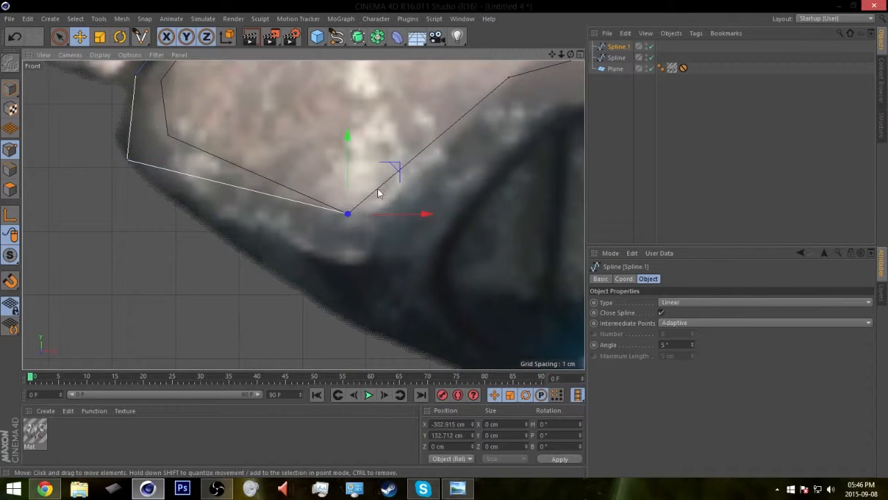
left_click_drag(395, 174, 382, 244)
scroll(365, 242, "down", 6)
scroll(382, 250, "up", 6)
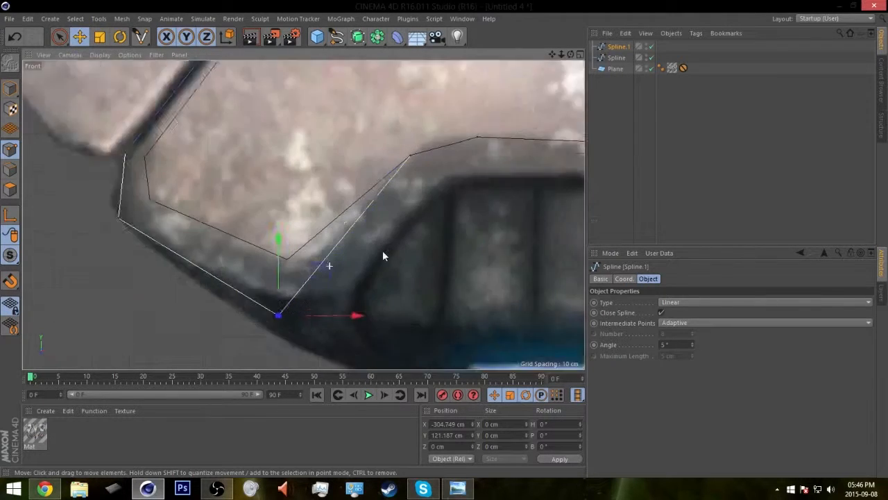
scroll(336, 245, "down", 2)
middle_click_drag(309, 280, 318, 249, "alt")
left_click_drag(319, 272, 336, 275)
Lower the duplicate's two points at the vent's upper-left corner onto the vent's rim.
left_click(376, 138)
left_click_drag(429, 91, 451, 126)
middle_click_drag(333, 289, 304, 248, "alt")
middle_click_drag(429, 89, 343, 175, "alt")
left_click(319, 168)
left_click_drag(372, 121, 381, 157)
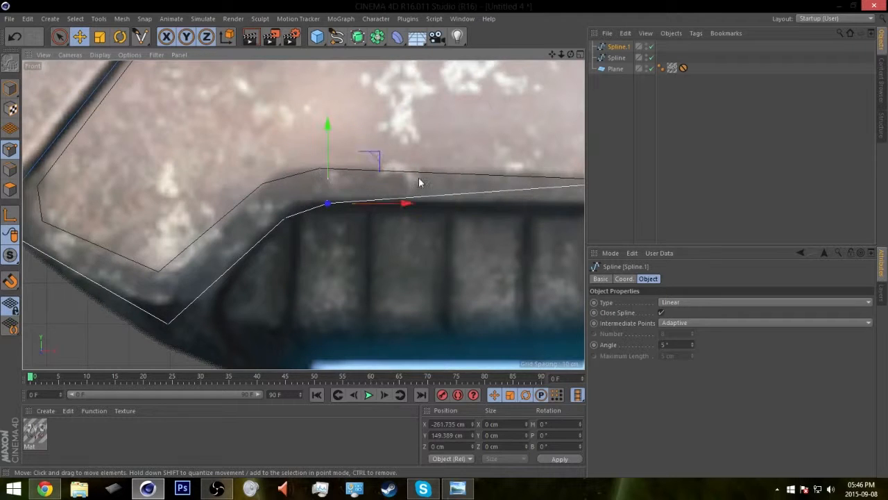
Move the duplicate's points at the vent's upper-right corner onto the vent's rim.
middle_click_drag(382, 156, 207, 222, "alt")
left_click(356, 199)
left_click_drag(405, 158, 422, 216)
left_click(394, 236)
middle_click_drag(457, 303, 454, 232, "alt")
left_click(442, 257)
left_click_drag(483, 214, 460, 238)
Move the duplicate's two points at the arm panel's lower-right corner outward into the dark seam beside the T's stem.
middle_click_drag(460, 238, 82, 238, "alt")
scroll(290, 237, "down", 3)
middle_click_drag(332, 236, 249, 258, "alt")
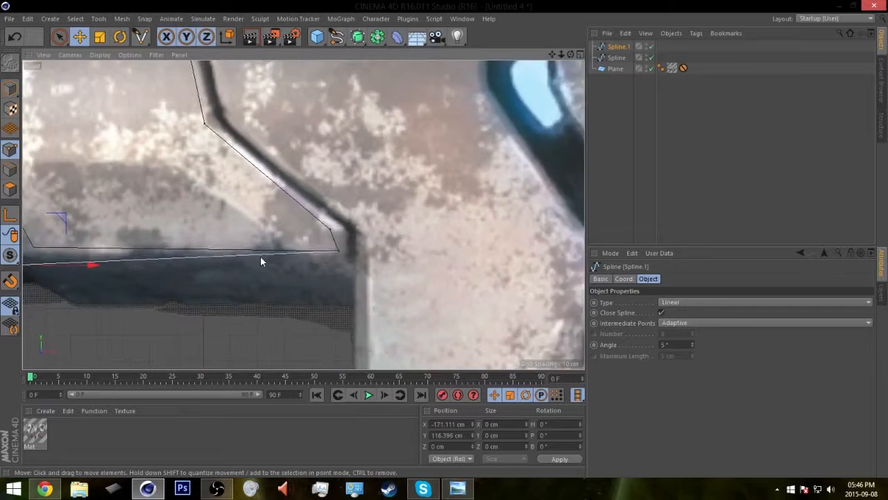
scroll(249, 257, "up", 4)
left_click(429, 245)
left_click_drag(467, 205, 501, 231)
left_click(410, 199)
left_click_drag(453, 158, 503, 149)
Move the duplicate's points at the diagonal seam's bend and the panel's upper-right corner outward onto the dark seam.
scroll(361, 168, "down", 3)
middle_click_drag(292, 134, 388, 272, "alt")
scroll(388, 271, "up", 2)
middle_click_drag(316, 174, 375, 256, "alt")
left_click(336, 223)
left_click_drag(386, 185, 416, 176)
middle_click_drag(416, 176, 349, 269, "alt")
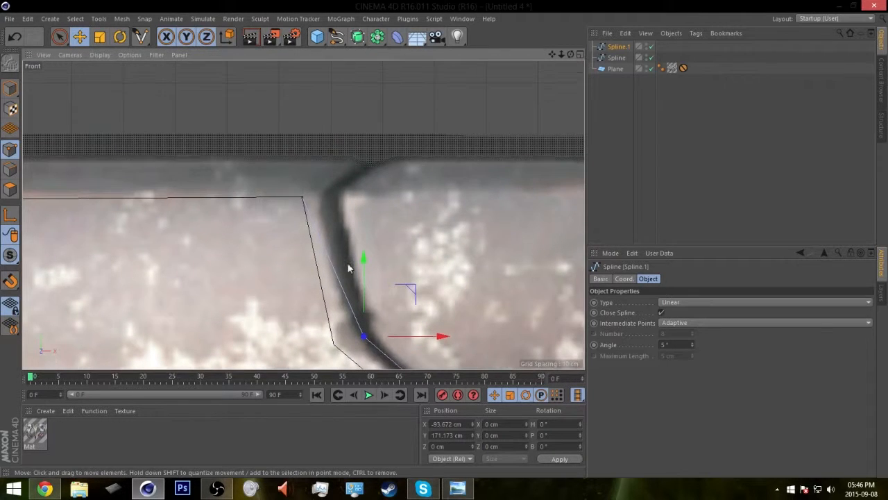
left_click(303, 197)
left_click_drag(363, 130, 381, 133)
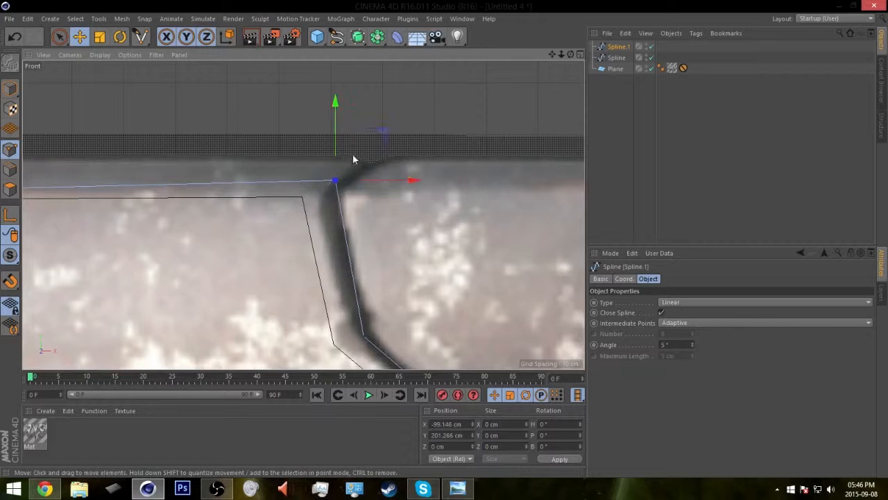
Raise the duplicate's top-edge point near the hooked tip to the arm's upper border.
middle_click_drag(264, 206, 504, 233, "alt")
middle_click_drag(93, 227, 440, 241, "alt")
middle_click_drag(214, 242, 329, 246, "alt")
scroll(306, 218, "up", 3)
left_click(301, 214)
left_click_drag(340, 163, 337, 116)
scroll(383, 195, "down", 1)
scroll(382, 196, "down", 4)
middle_click_drag(441, 231, 251, 274, "alt")
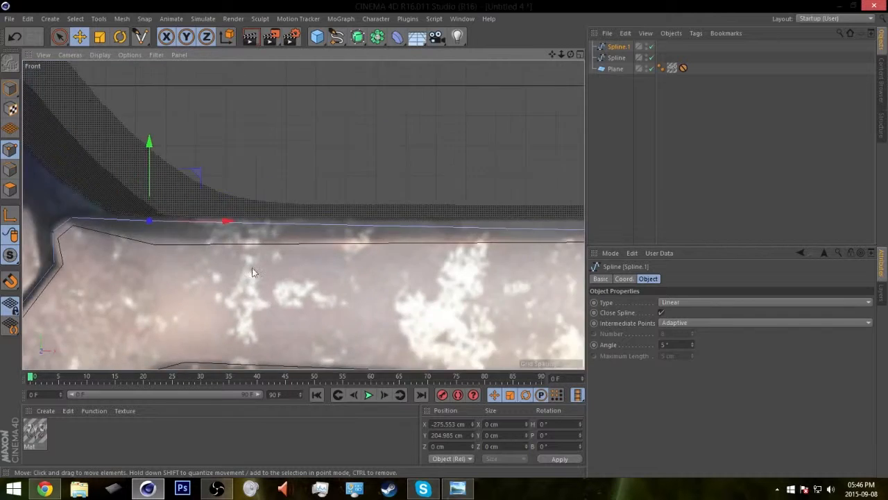
Check the duplicate's top edge along the arm and nudge its point near the hooked tip slightly lower.
middle_click_drag(312, 271, 113, 257, "alt")
middle_click_drag(340, 261, 150, 265, "alt")
scroll(181, 265, "up", 1)
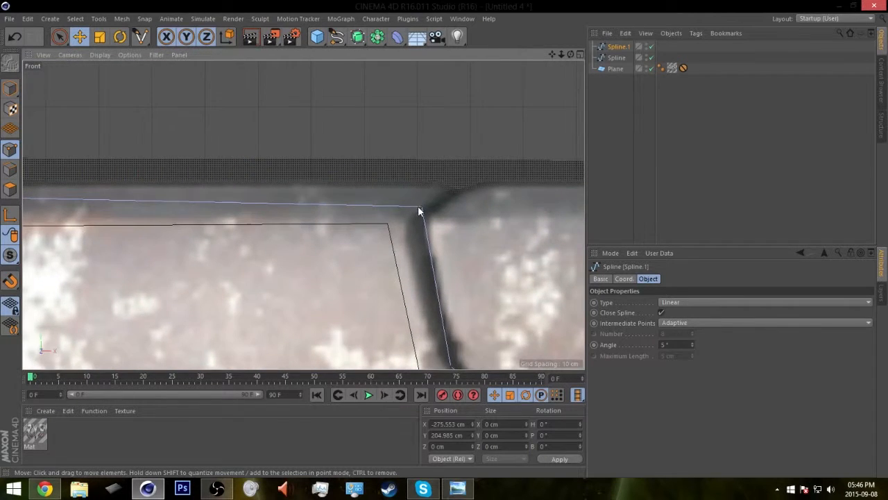
scroll(414, 202, "down", 6)
scroll(359, 262, "up", 6)
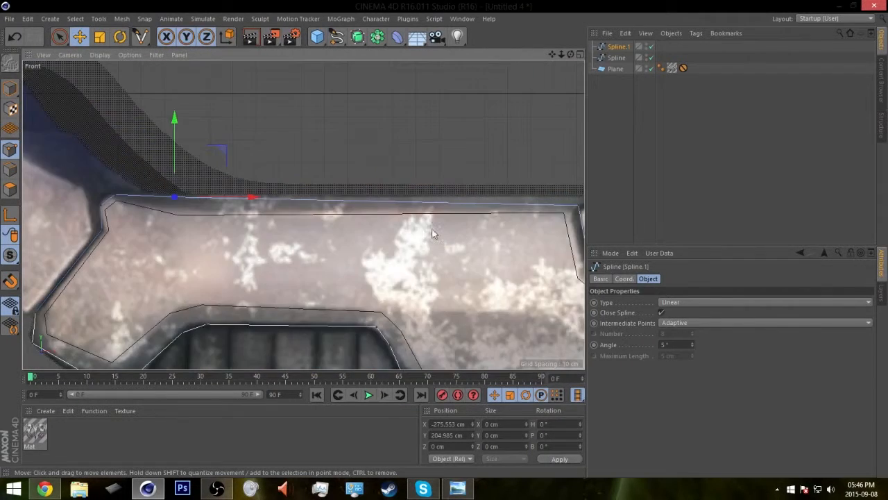
left_click_drag(226, 162, 225, 156)
Examine both arm panel outlines against the artwork in the front view and from several angles in the perspective view.
scroll(225, 188, "down", 2)
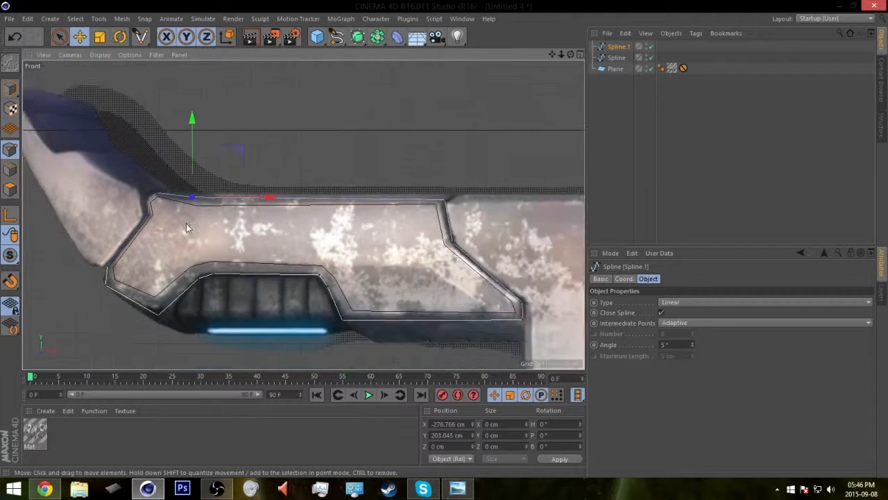
middle_click_drag(181, 259, 280, 244, "alt")
scroll(279, 243, "up", 2)
scroll(261, 234, "up", 4)
middle_click_drag(203, 279, 236, 267, "alt")
scroll(318, 267, "down", 6)
scroll(350, 271, "up", 3)
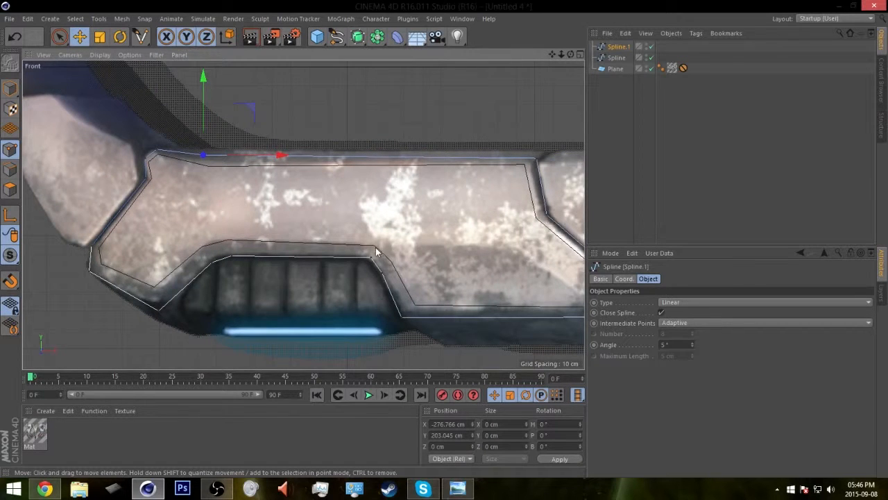
middle_click(378, 249)
middle_click(246, 181)
left_click_drag(246, 180, 310, 248, "alt")
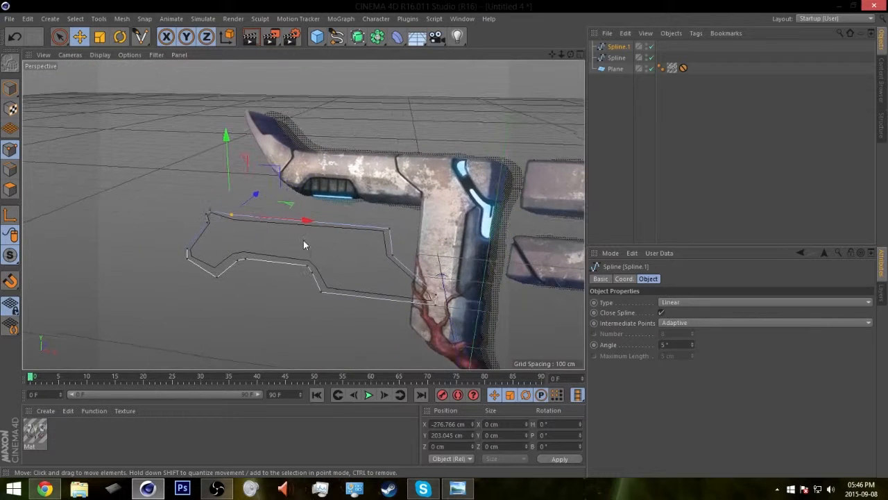
middle_click(349, 240)
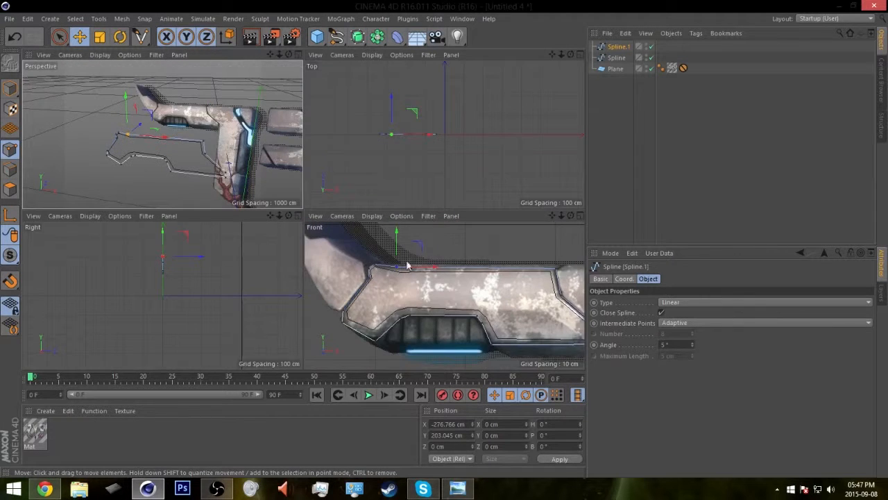
middle_click(377, 263)
middle_click(393, 191)
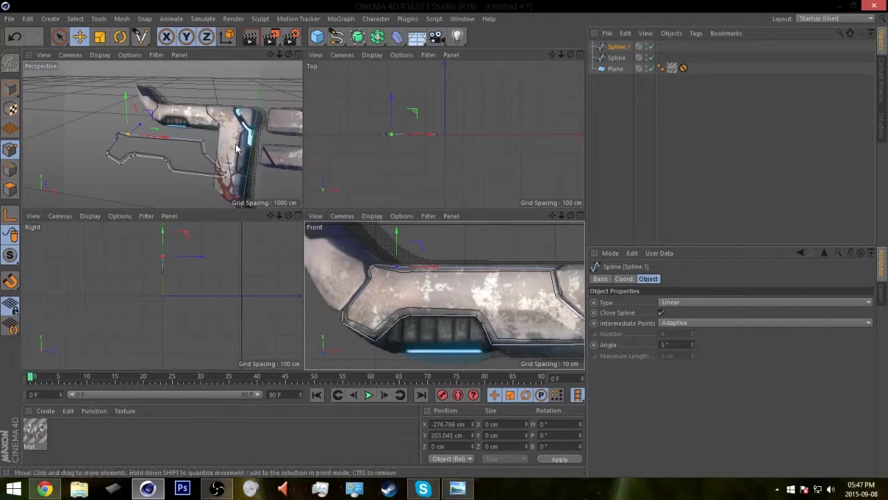
middle_click(236, 168)
left_click_drag(359, 272, 251, 197, "alt")
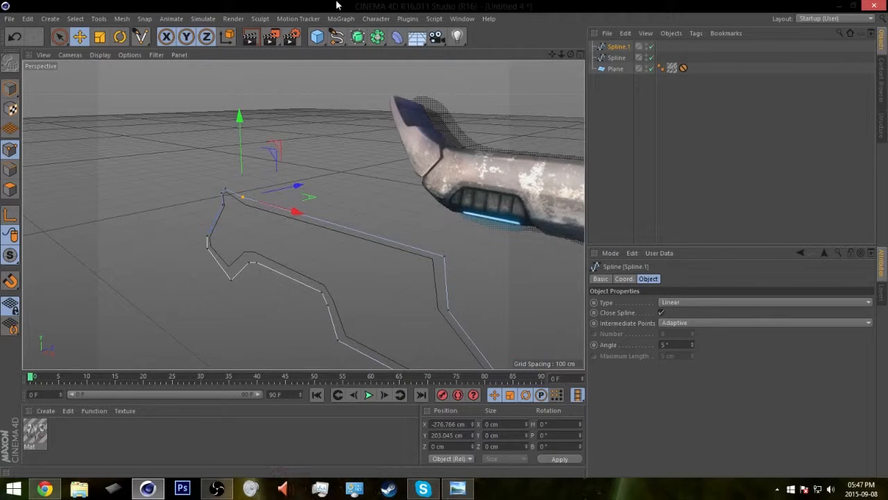
Switch to whole-object editing and offset the inner arm outline along Z, slightly in front of the outer outline.
left_click_drag(430, 91, 291, 243, "alt")
left_click(616, 58)
left_click_drag(256, 220, 236, 219, "alt")
left_click(11, 88)
left_click_drag(340, 251, 45, 127, "alt")
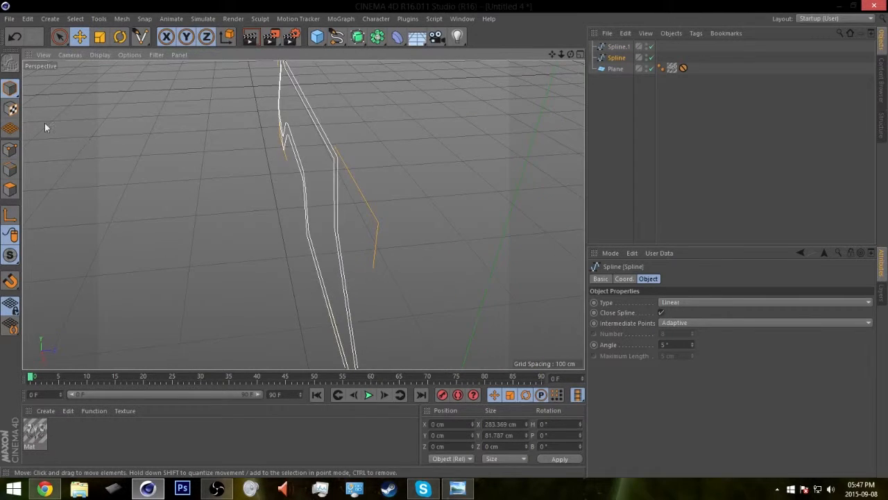
left_click(607, 68)
mouse_move(347, 246)
left_mouse_down("alt")
mouse_move(404, 242)
mouse_move(348, 259)
left_mouse_up("alt")
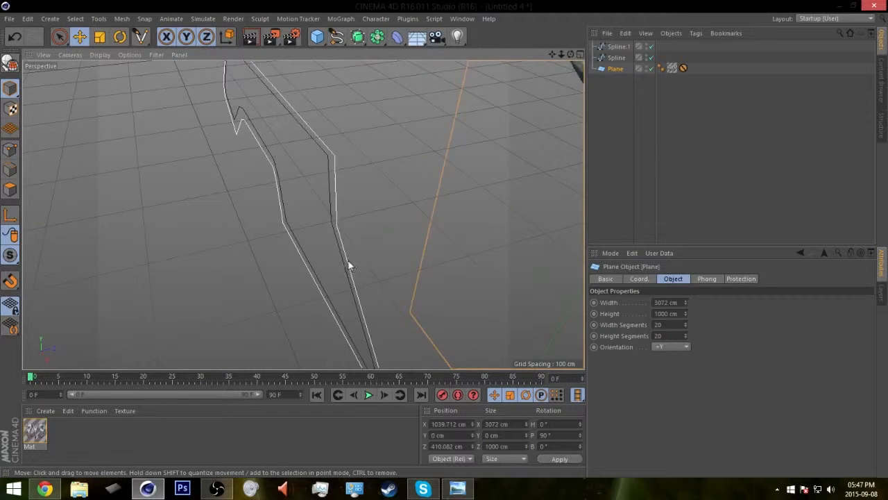
scroll(336, 203, "down", 5)
left_click_drag(335, 204, 335, 198, "alt")
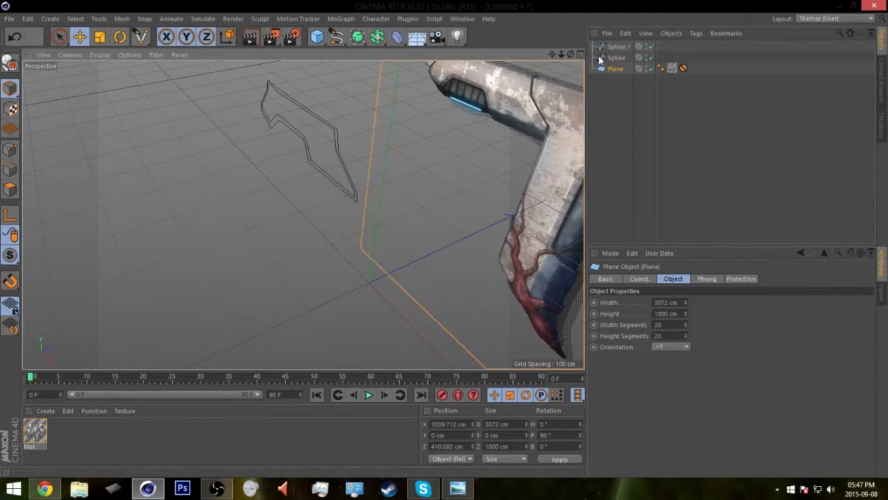
left_click(352, 193)
left_click_drag(420, 260, 333, 142)
middle_click_drag(349, 182, 344, 148, "alt")
Duplicate the outer arm outline backward along Z and place a copy of the inner outline behind it at Z 29.452 cm.
left_click(611, 47)
left_click_drag(436, 161, 351, 180, "alt")
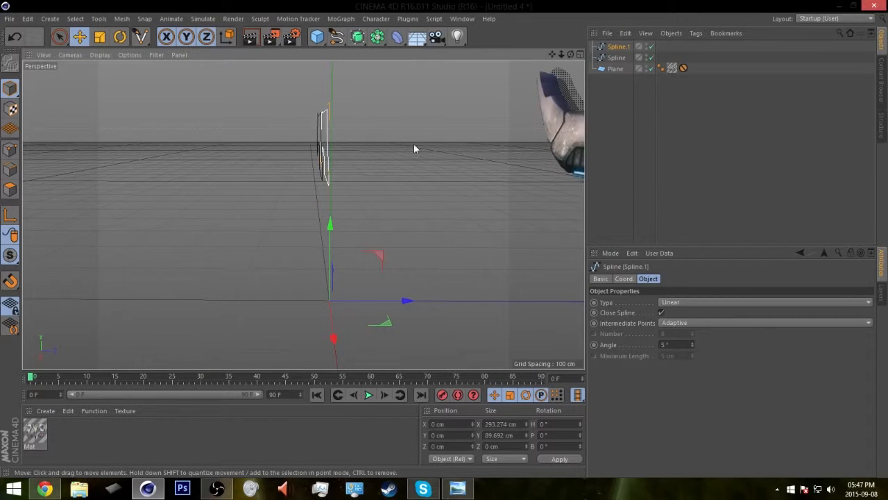
left_click_drag(376, 301, 394, 296, "ctrl")
left_click(616, 69)
left_click_drag(339, 197, 324, 175, "alt")
left_click_drag(357, 126, 312, 229, "alt")
left_click(606, 179)
left_click_drag(541, 201, 277, 65, "alt")
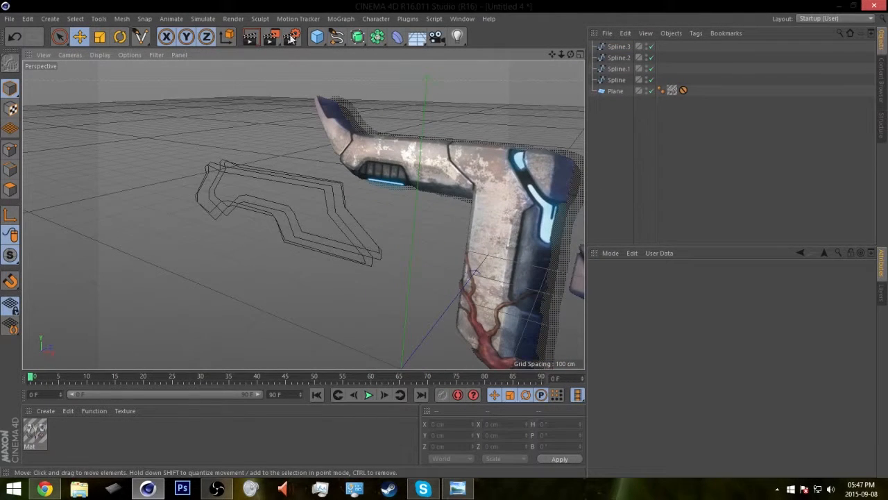
Create a Loft object, check the depth order of the four arm splines, and nest them all inside it.
left_click_drag(356, 36, 476, 72)
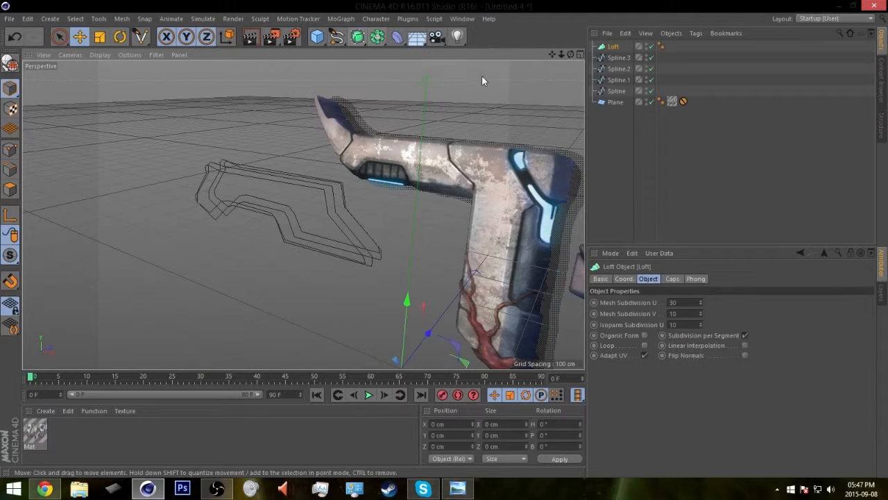
left_click(616, 91)
left_click_drag(309, 226, 344, 168, "alt")
left_click(611, 81)
left_click_drag(287, 171, 498, 133, "alt")
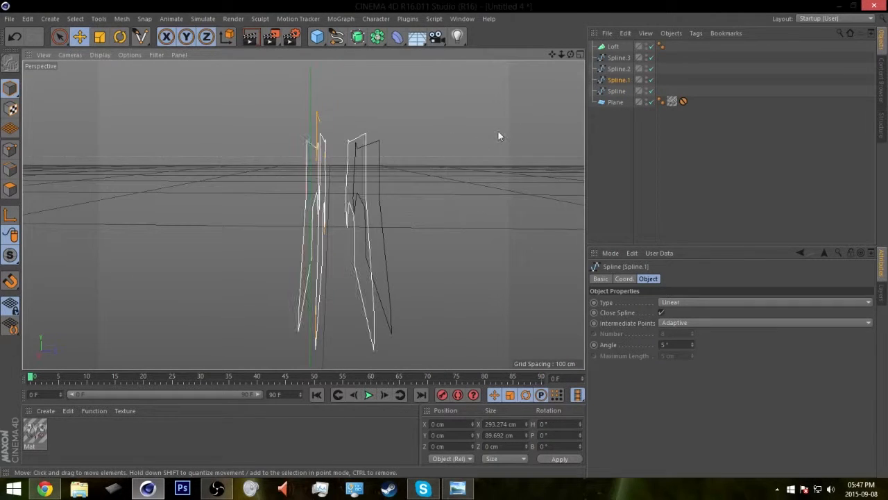
left_click(619, 69)
left_click_drag(281, 208, 445, 261, "alt")
left_click(619, 58)
left_click_drag(479, 125, 444, 145, "alt")
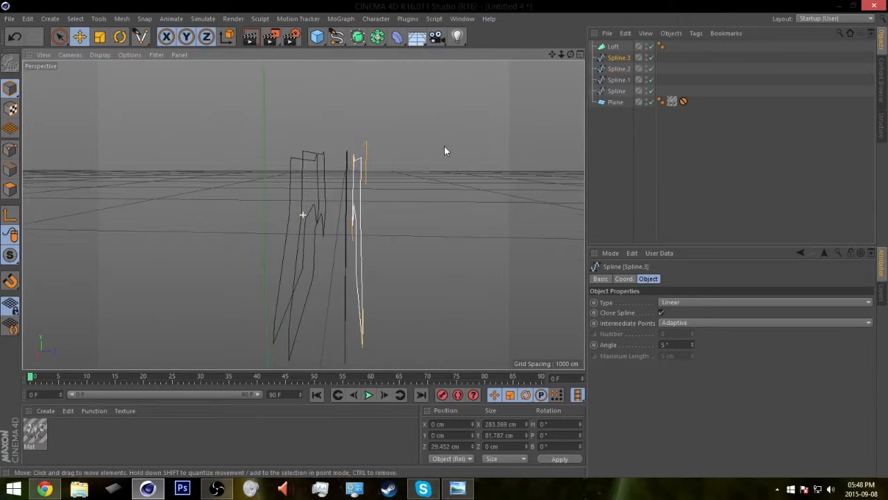
mouse_move(414, 177)
left_mouse_down("alt")
mouse_move(387, 202)
mouse_move(430, 177)
left_mouse_up("alt")
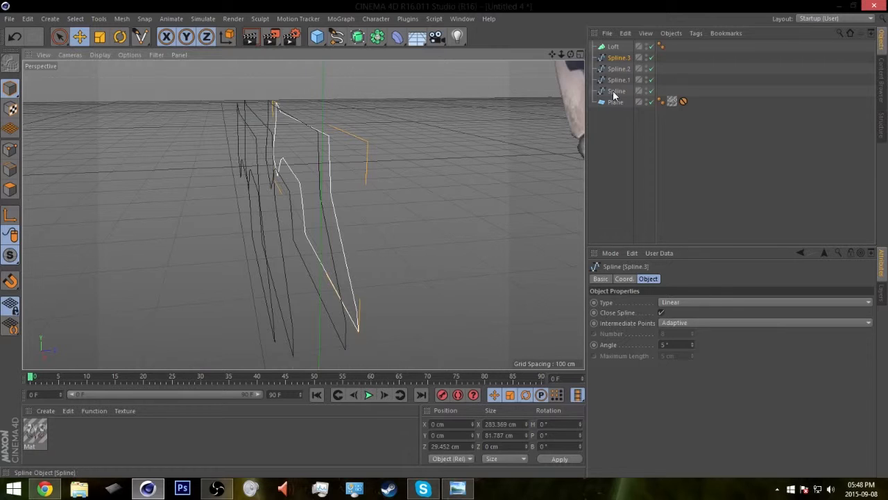
left_click(616, 91, "shift")
left_click_drag(622, 53, 616, 47)
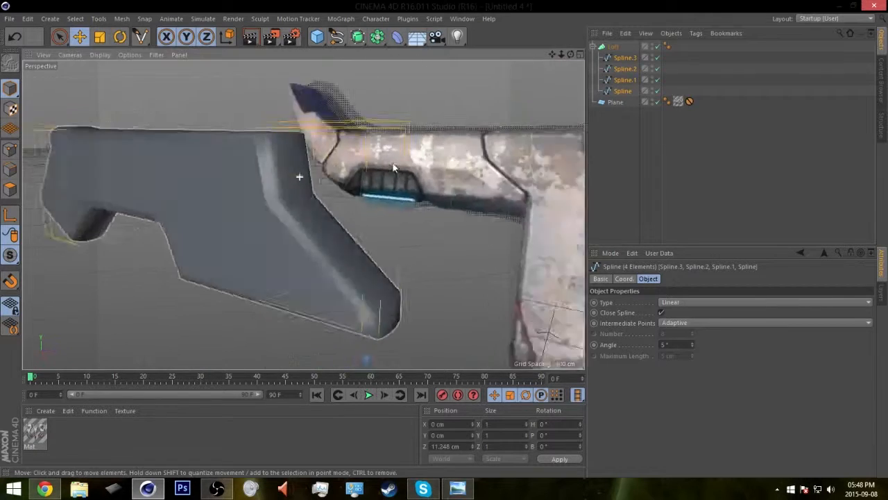
Examine the lofted arm panel from several angles and compare its hooked end with the artwork in the front view.
left_click_drag(392, 167, 309, 209, "alt")
left_click_drag(303, 216, 368, 282, "alt")
left_click(613, 47)
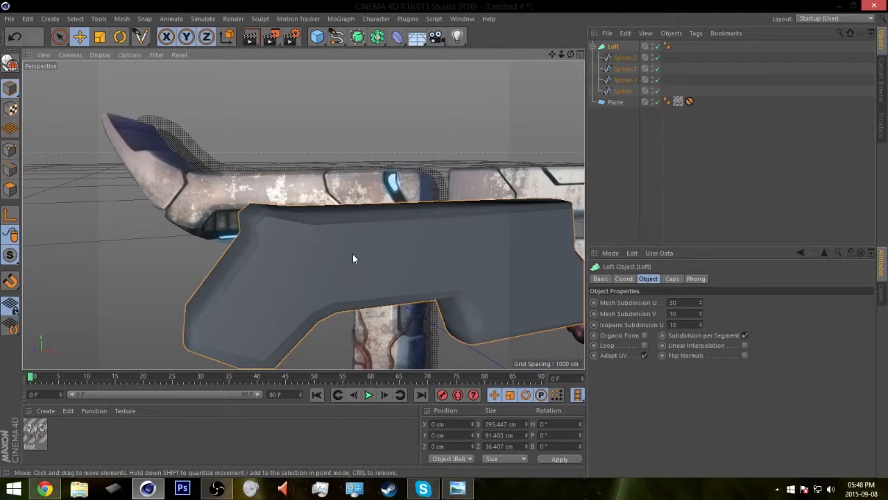
middle_click(352, 252)
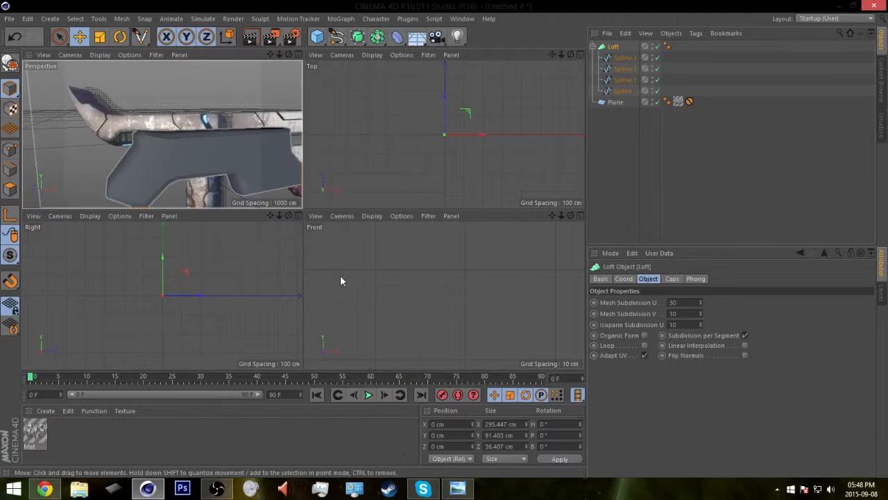
middle_click(397, 272)
middle_click_drag(186, 262, 370, 269, "alt")
scroll(281, 273, "up", 2)
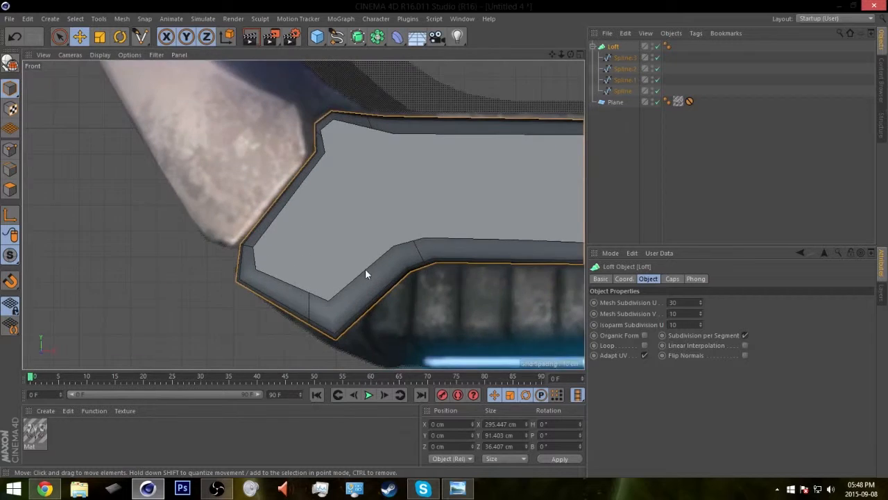
scroll(308, 268, "up", 4)
middle_click_drag(308, 268, 366, 290, "alt")
middle_click_drag(364, 202, 301, 335, "alt")
middle_click_drag(344, 195, 320, 232, "alt")
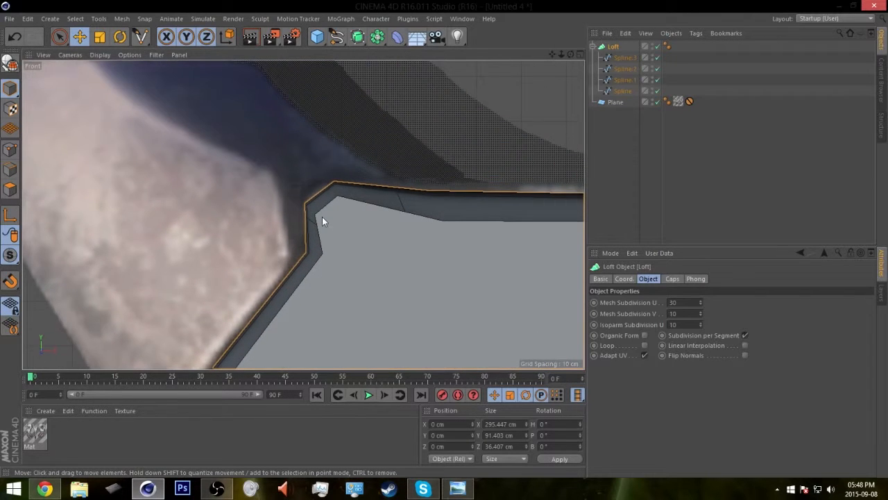
Follow the loft's bevelled border around the panel in the front view, checking the corners along its lower, diagonal and upper edges.
middle_click_drag(339, 198, 363, 181, "alt")
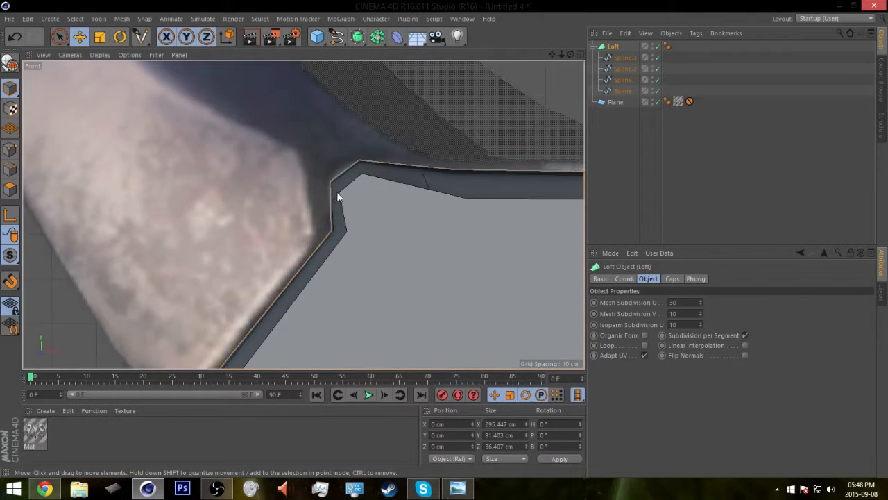
middle_click_drag(345, 236, 437, 128, "alt")
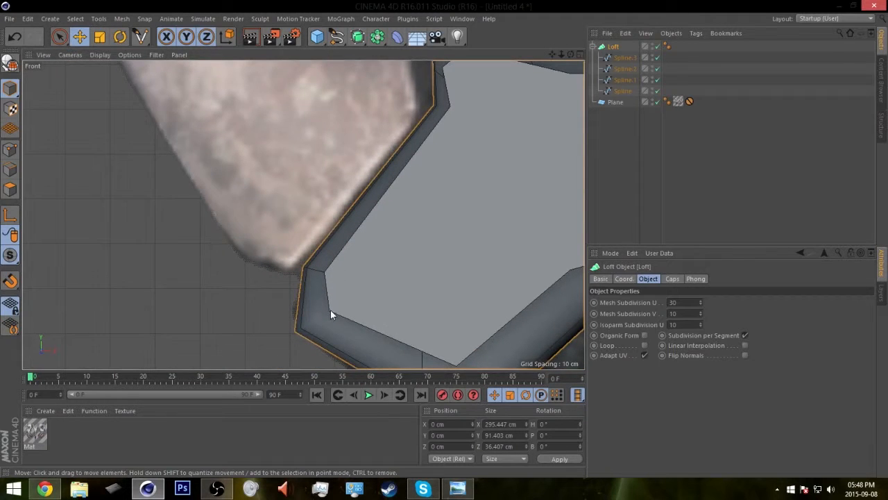
middle_click_drag(331, 314, 310, 282, "alt")
middle_click_drag(377, 308, 229, 306, "alt")
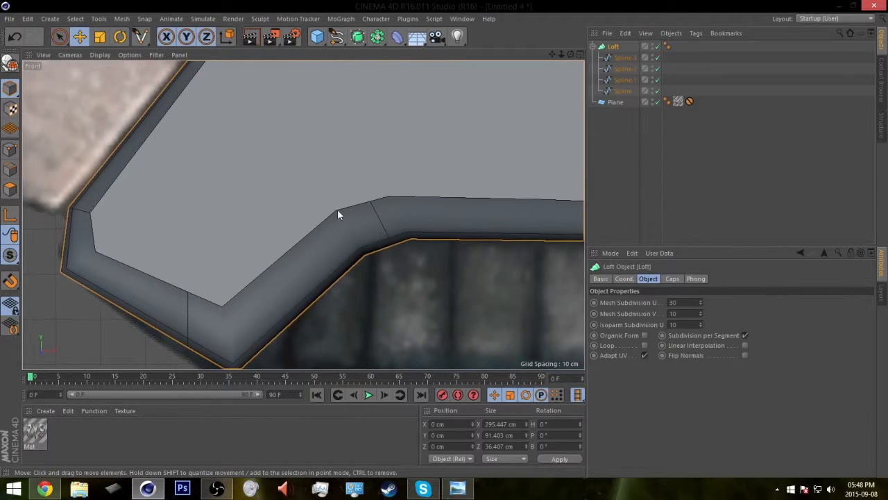
middle_click_drag(392, 203, 132, 198, "alt")
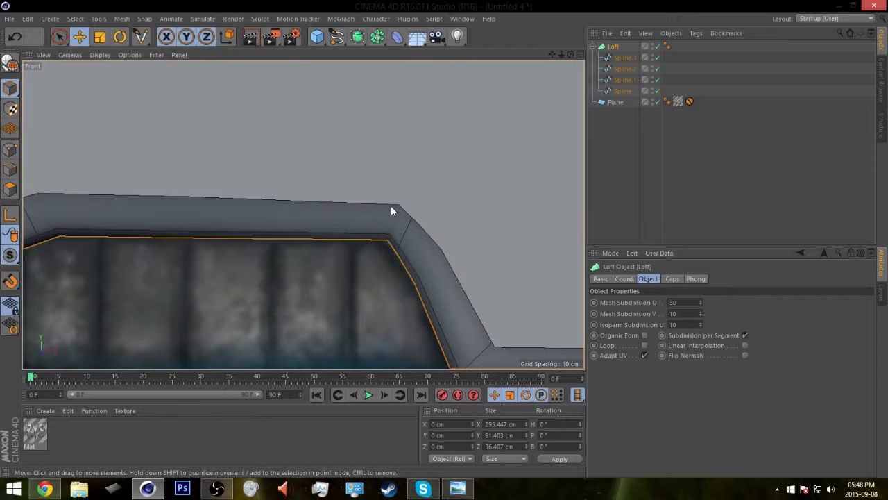
middle_click_drag(487, 332, 7, 278, "alt")
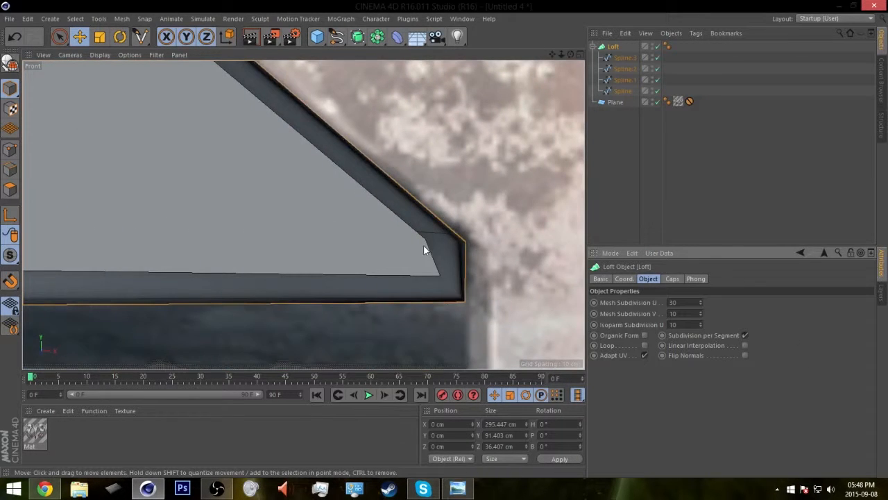
middle_click_drag(182, 87, 335, 282, "alt")
middle_click_drag(321, 118, 864, 210, "alt")
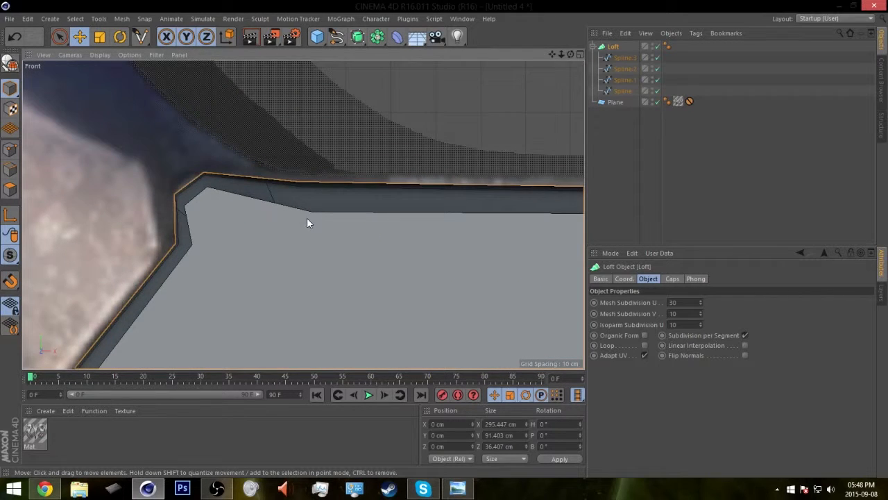
middle_click_drag(200, 184, 286, 191, "alt")
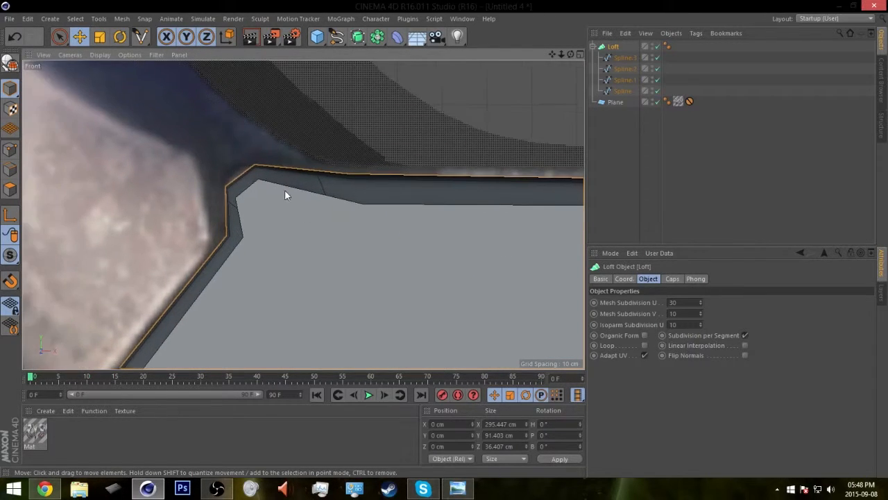
Set the loft's Mesh Subdivision U to 17 and check the bevel in the perspective view.
middle_click(281, 191)
middle_click(200, 165)
left_click_drag(392, 251, 484, 119, "alt")
left_click(606, 47)
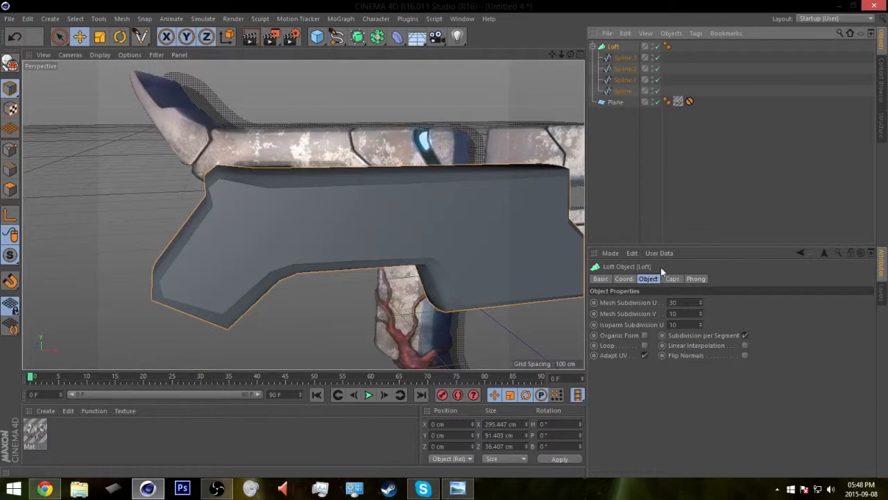
left_click(672, 302)
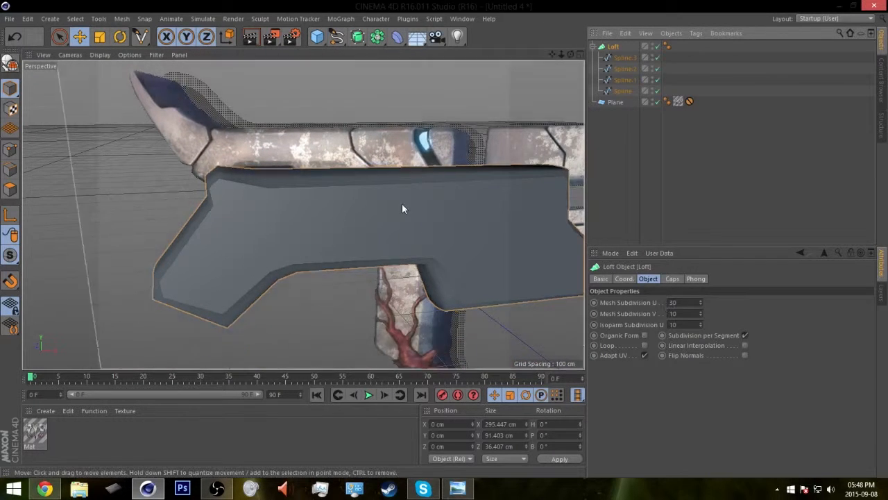
type("16")
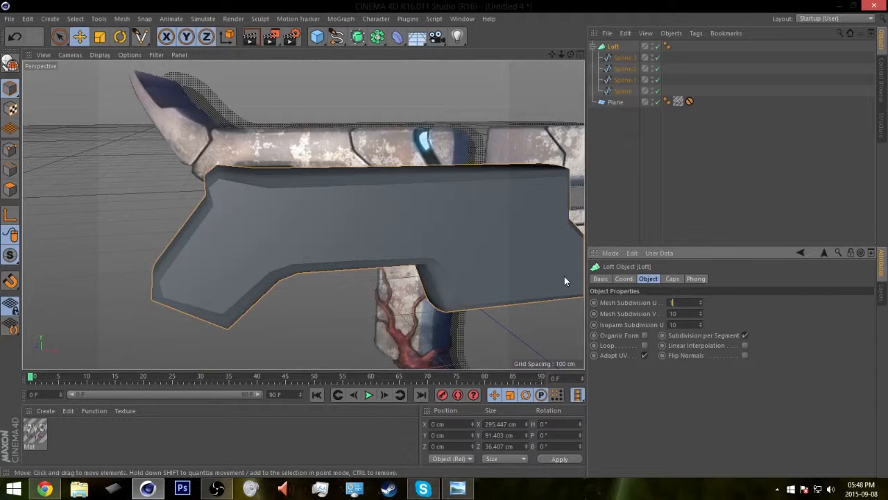
key("Return")
left_click_drag(564, 276, 450, 299, "alt")
left_click(700, 300)
left_click_drag(348, 270, 371, 247, "alt")
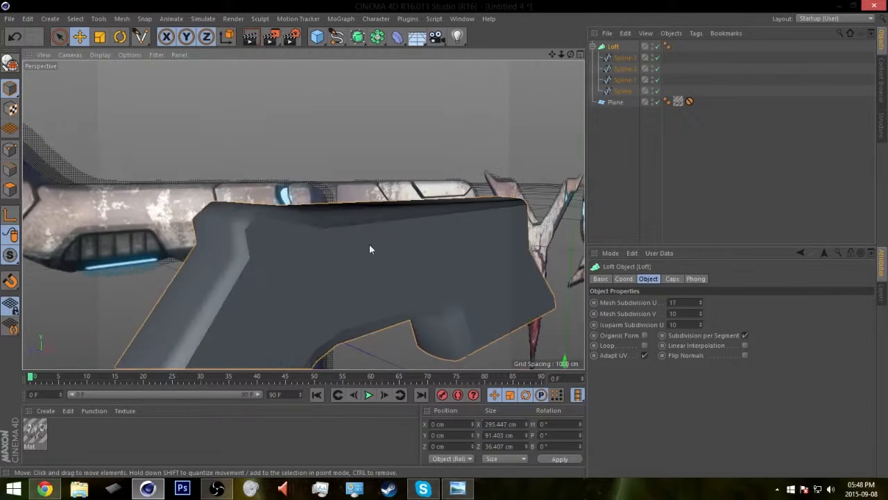
Display the perspective view with Gouraud Shading (Lines) and inspect the loft's mesh.
left_click(94, 55)
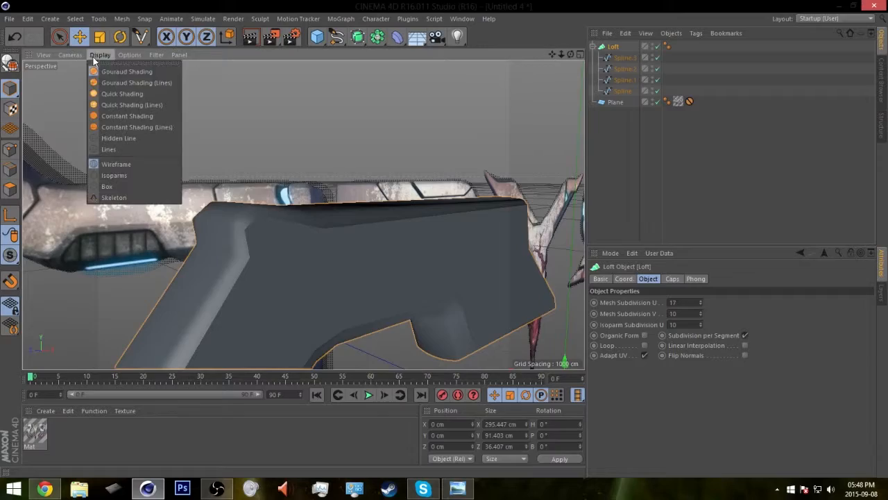
left_click(118, 82)
mouse_move(135, 108)
left_mouse_down("alt")
mouse_move(298, 292)
mouse_move(270, 307)
mouse_move(381, 194)
mouse_move(359, 215)
mouse_move(298, 219)
mouse_move(305, 139)
mouse_move(448, 108)
mouse_move(357, 179)
mouse_move(342, 244)
left_mouse_up("alt")
left_click_drag(260, 232, 532, 136, "alt")
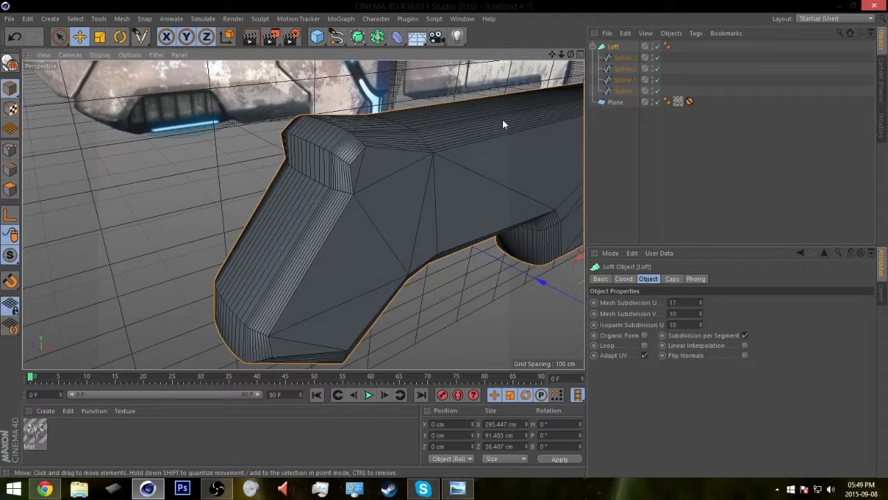
Reduce the loft's Mesh Subdivision V to 2 and check the simplified mesh from several angles.
left_click(614, 48)
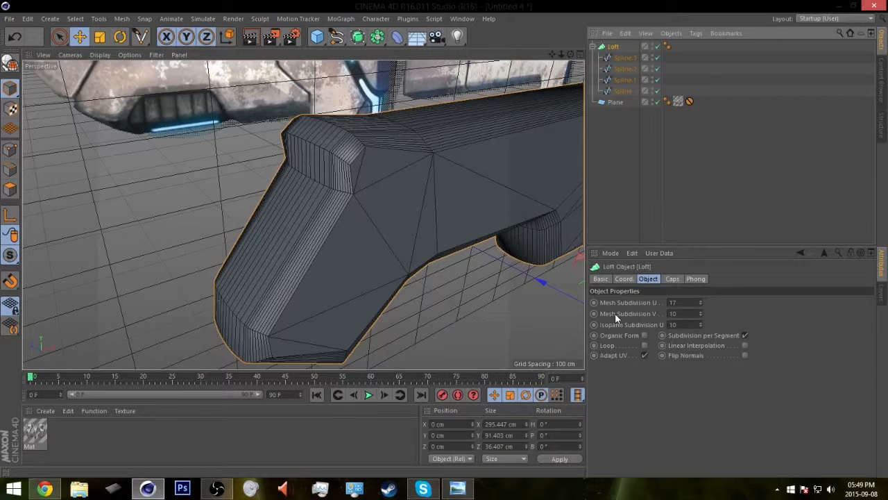
left_click_drag(700, 312, 700, 311)
mouse_move(386, 220)
left_mouse_down("alt")
mouse_move(410, 205)
mouse_move(512, 186)
mouse_move(461, 209)
mouse_move(293, 149)
mouse_move(286, 173)
mouse_move(185, 149)
mouse_move(265, 87)
mouse_move(198, 188)
mouse_move(424, 236)
mouse_move(376, 175)
mouse_move(428, 192)
mouse_move(396, 229)
left_mouse_up("alt")
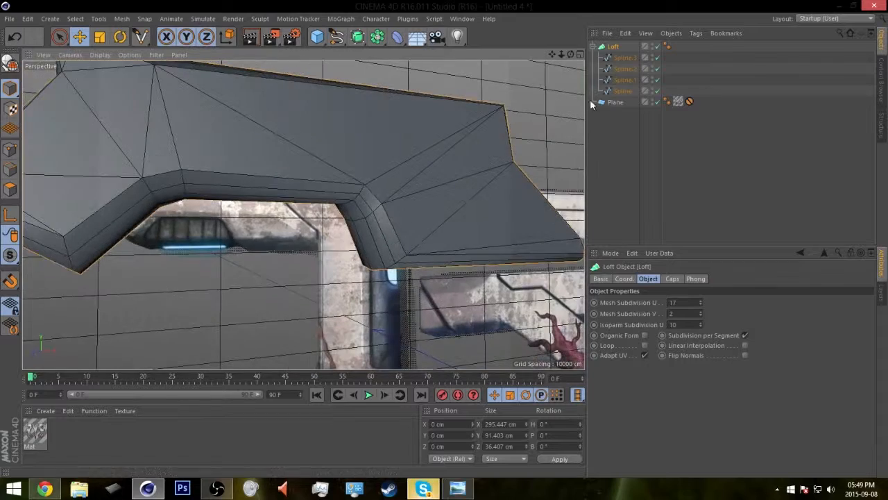
left_click_drag(445, 145, 578, 137, "alt")
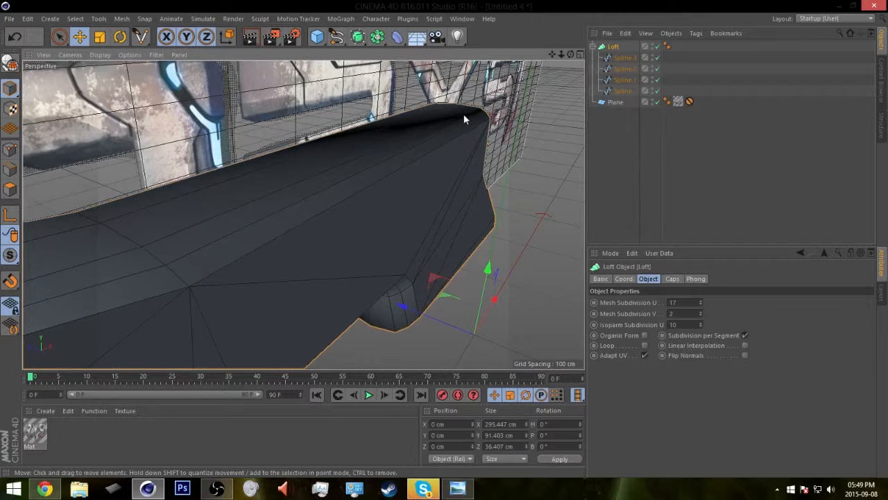
left_click_drag(449, 128, 643, 201, "alt")
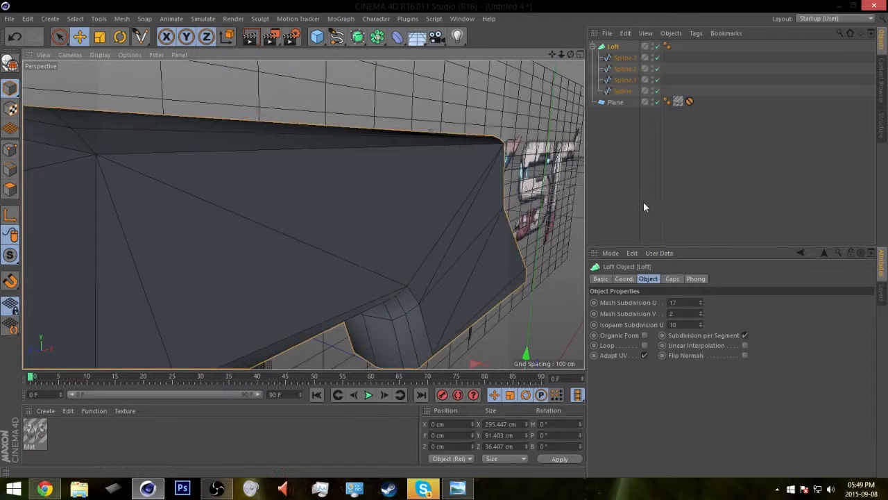
left_click_drag(488, 166, 486, 239, "alt")
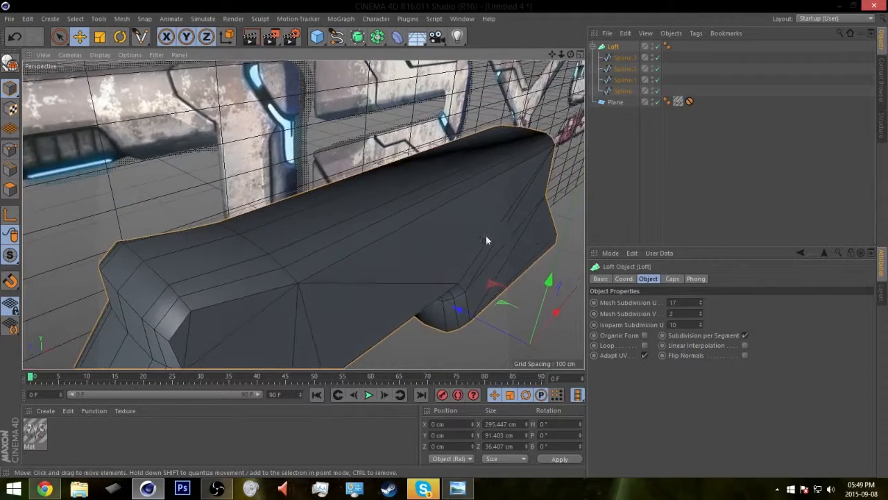
Set both the start and end caps of the loft to Fillet Cap.
left_click(672, 278)
left_click(699, 301)
left_click(701, 347)
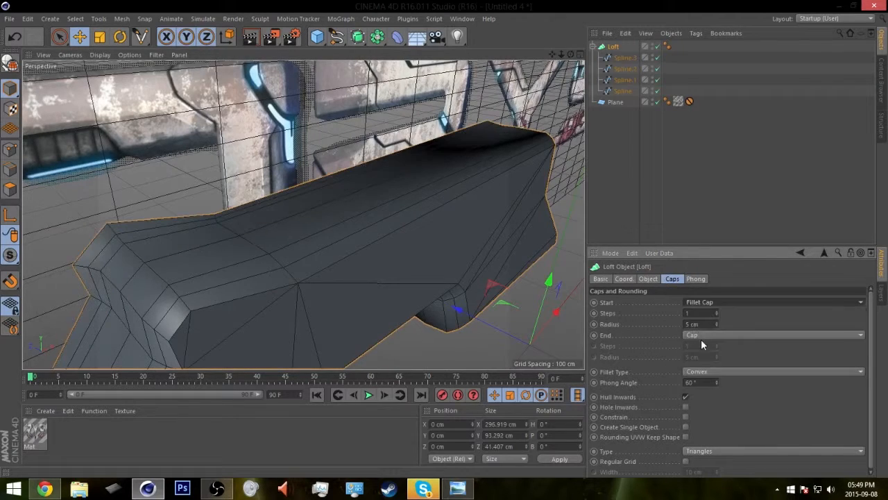
left_click(701, 337)
left_click(702, 380)
left_click_drag(527, 291, 360, 229, "alt")
Select the front and back inner outlines and move their axes onto the arm panel.
left_click(623, 91)
left_click(625, 57, "ctrl")
left_click_drag(479, 222, 329, 219, "alt")
left_click(5, 219)
left_click_drag(387, 198, 194, 57)
left_click(11, 212)
Activate the Scale tool for the front and back inner outlines and examine the loft's bevelled edge from several angles.
left_click_drag(154, 153, 298, 166, "alt")
key("t")
left_click_drag(312, 213, 124, 220, "alt")
left_click_drag(154, 228, 346, 123, "alt")
left_click_drag(386, 163, 374, 218, "alt")
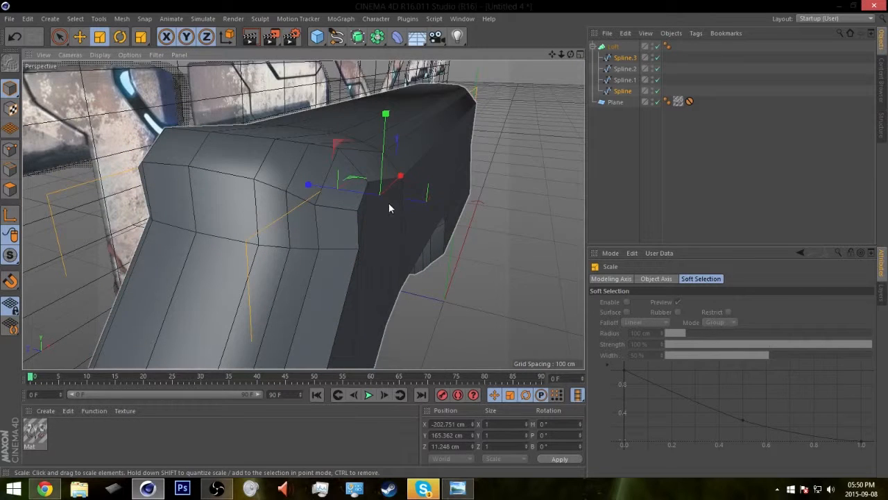
left_click_drag(552, 99, 449, 154, "alt")
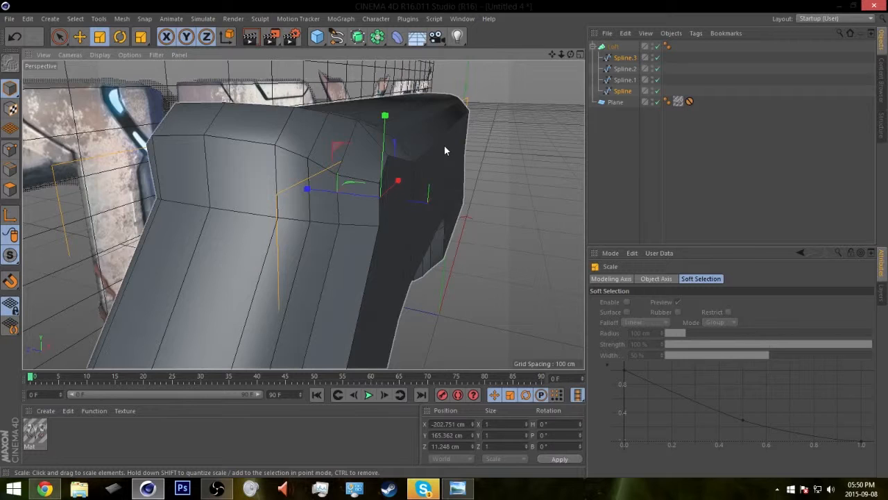
Set the steps of both the start and end fillet caps of the loft to 2.
left_click(612, 47)
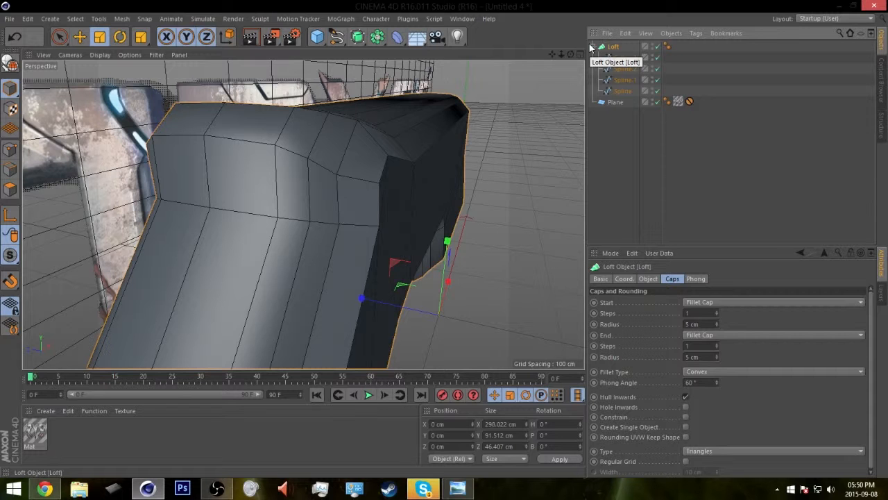
left_click_drag(333, 229, 373, 214, "alt")
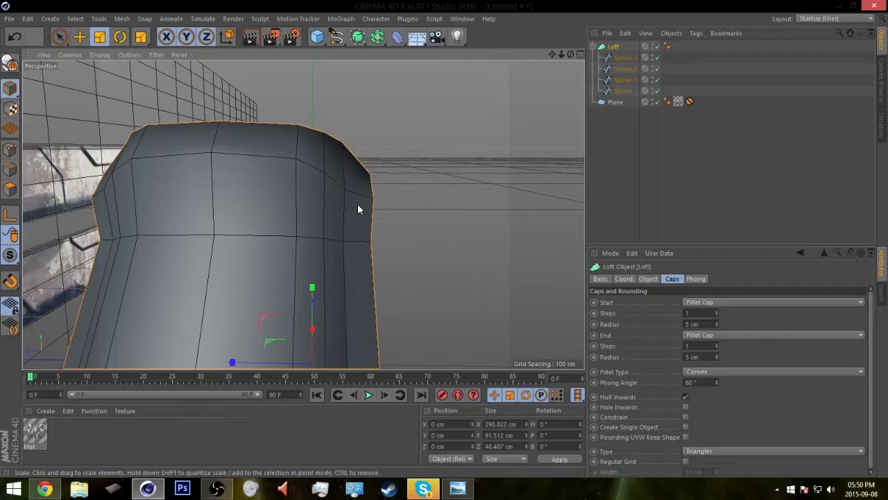
left_click_drag(360, 326, 409, 258, "alt")
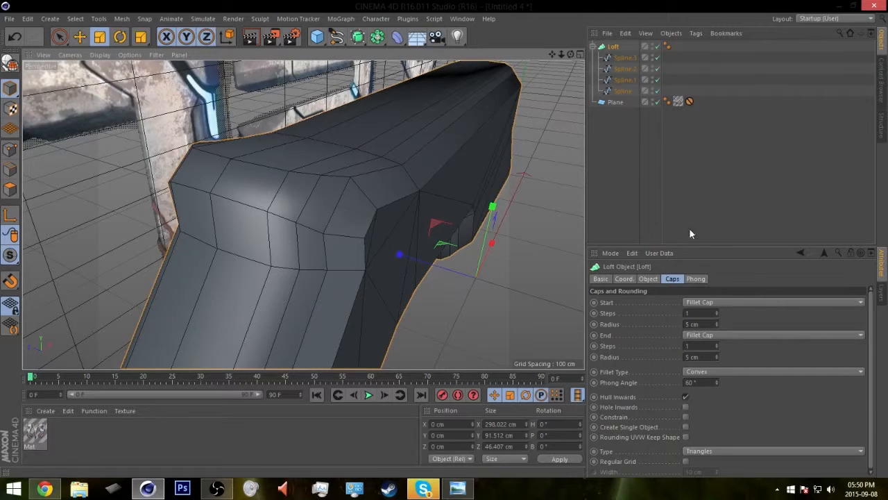
left_click_drag(447, 226, 317, 139, "alt")
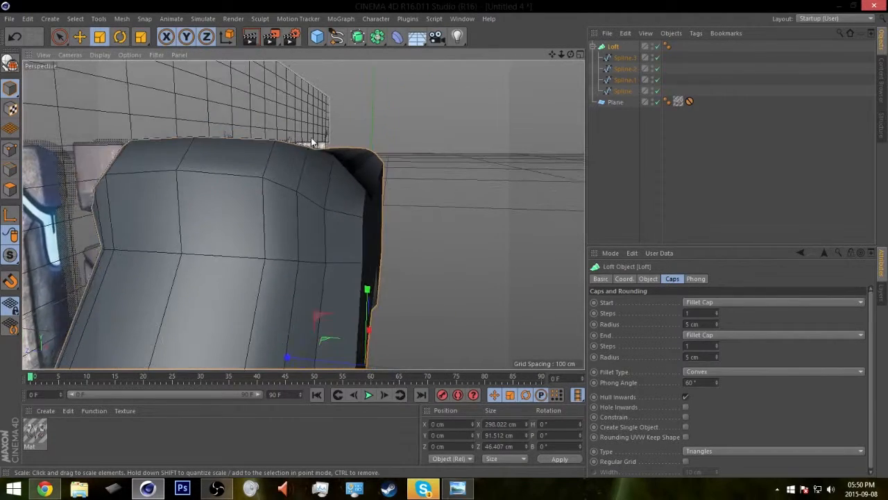
left_click_drag(375, 217, 329, 160, "alt")
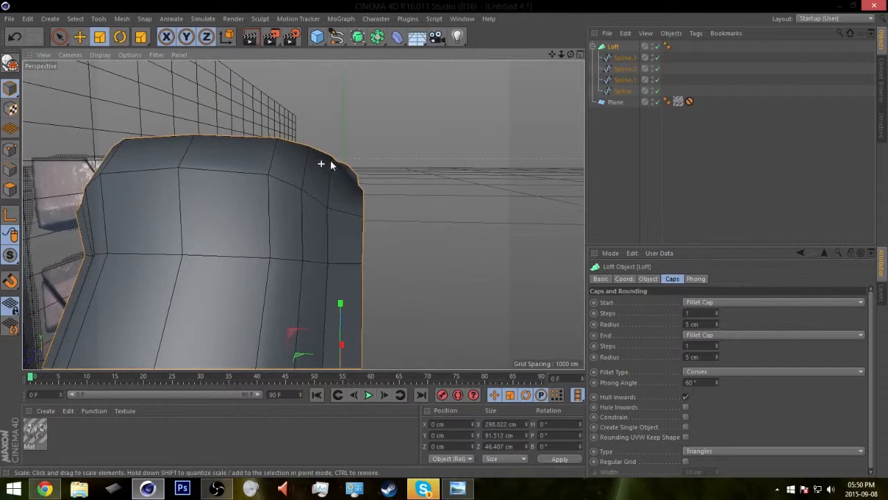
left_click(716, 311)
left_click_drag(213, 266, 333, 274, "alt")
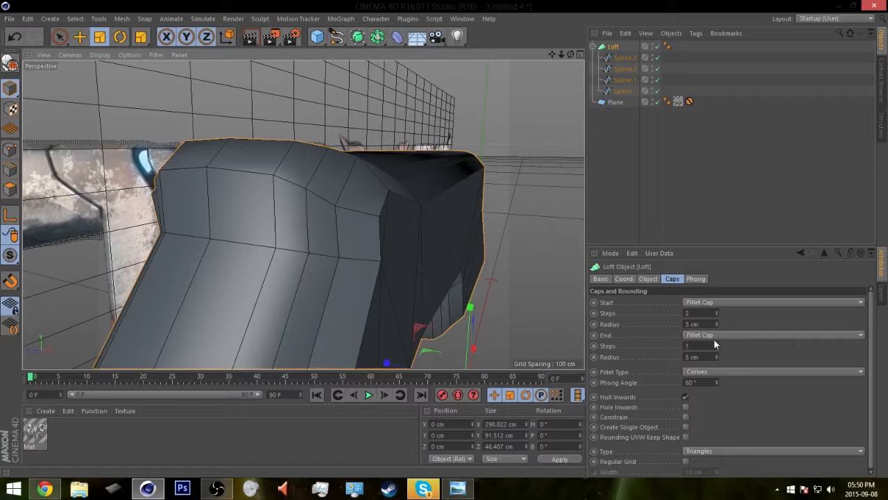
left_click(705, 346)
left_click(716, 343)
left_click_drag(303, 214, 387, 171, "alt")
left_click_drag(438, 231, 412, 204, "alt")
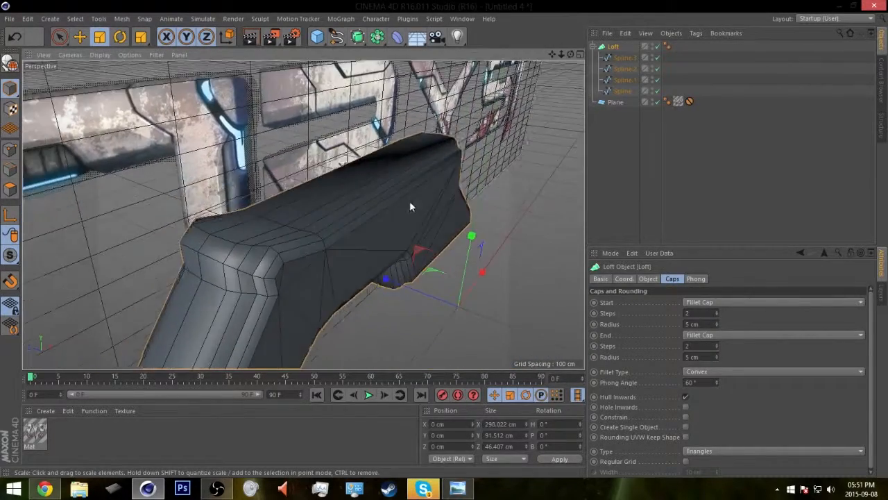
Copy the loft together with its child splines and paste two duplicates of it.
right_click(614, 49)
key("Escape")
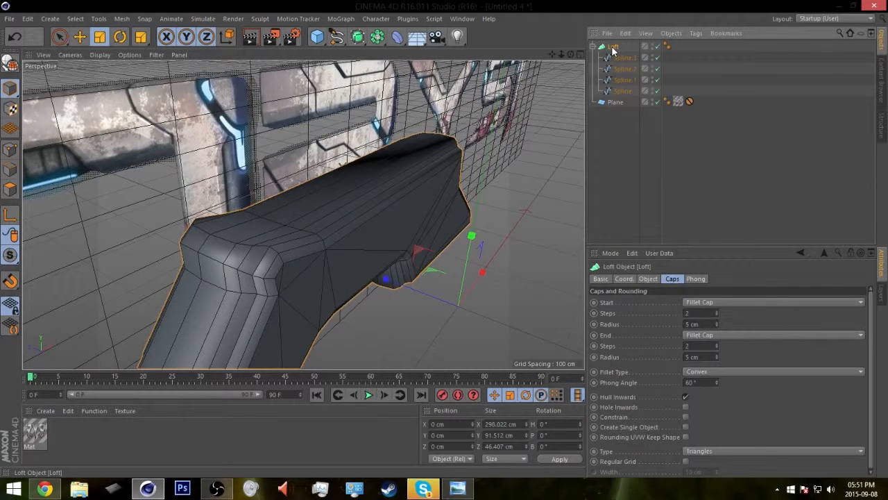
key("ctrl+c")
key("ctrl+v")
key("ctrl+v")
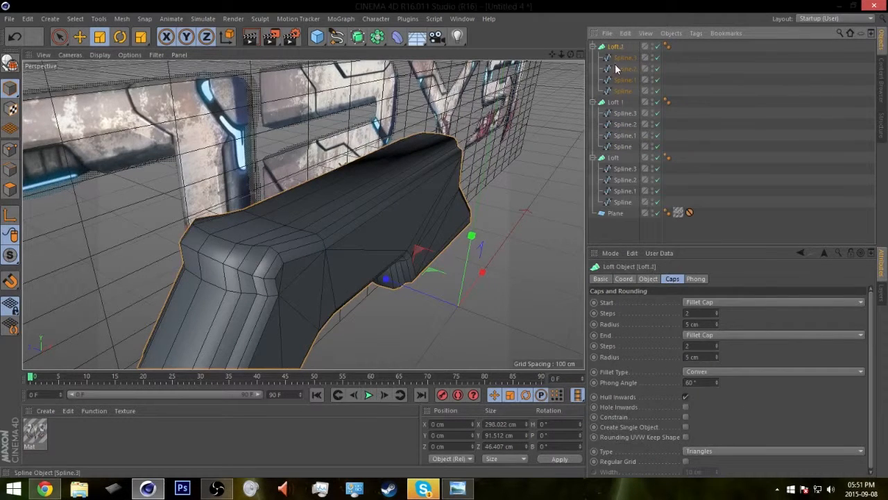
Delete all four child splines from each of the two duplicated lofts, leaving the original loft's splines in place.
left_click(617, 60)
left_click(622, 91, "shift")
key("Delete")
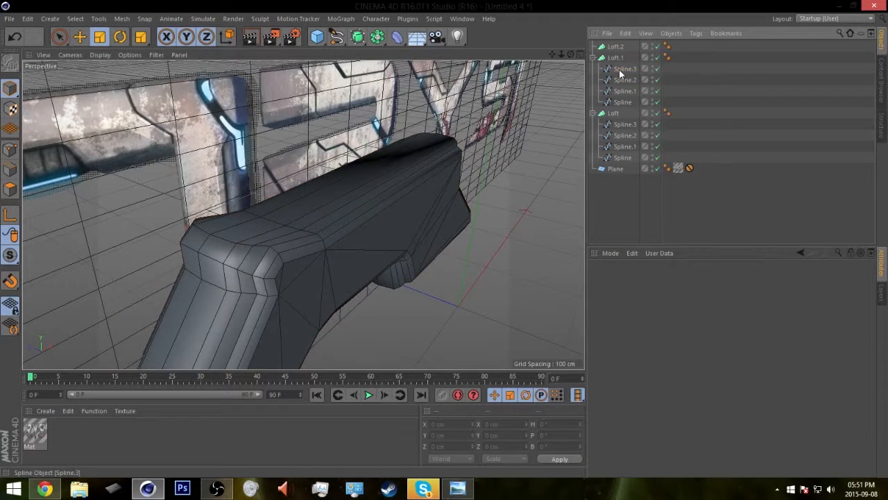
left_click(621, 69)
left_click(621, 103, "shift")
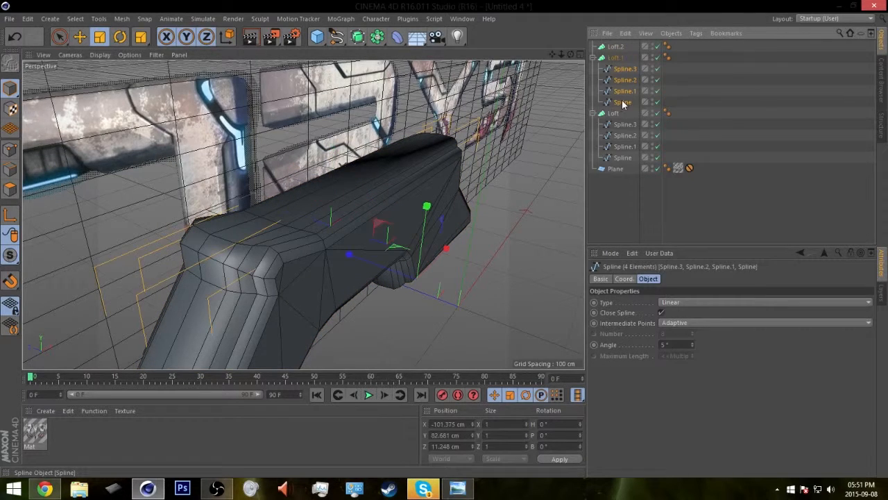
key("Delete")
left_click_drag(375, 201, 303, 213, "alt")
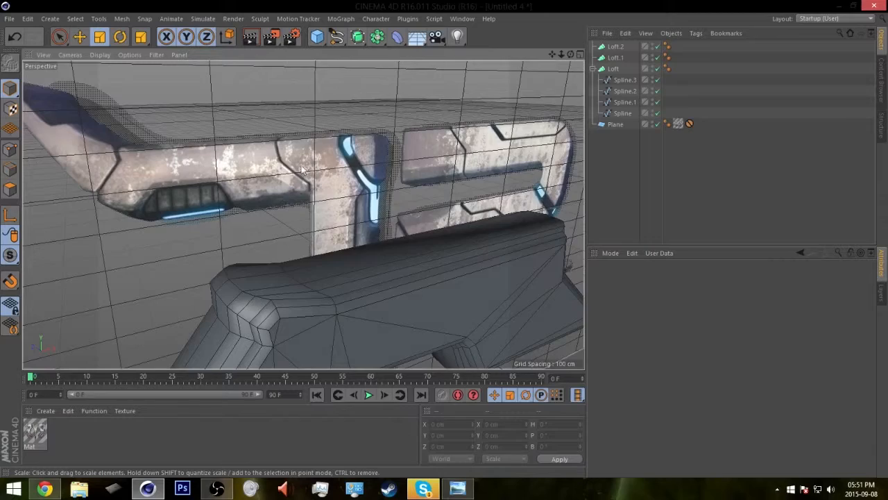
left_click_drag(178, 174, 416, 227, "alt")
mouse_move(411, 171)
left_mouse_down("alt")
mouse_move(353, 198)
mouse_move(365, 206)
mouse_move(416, 180)
left_mouse_up("alt")
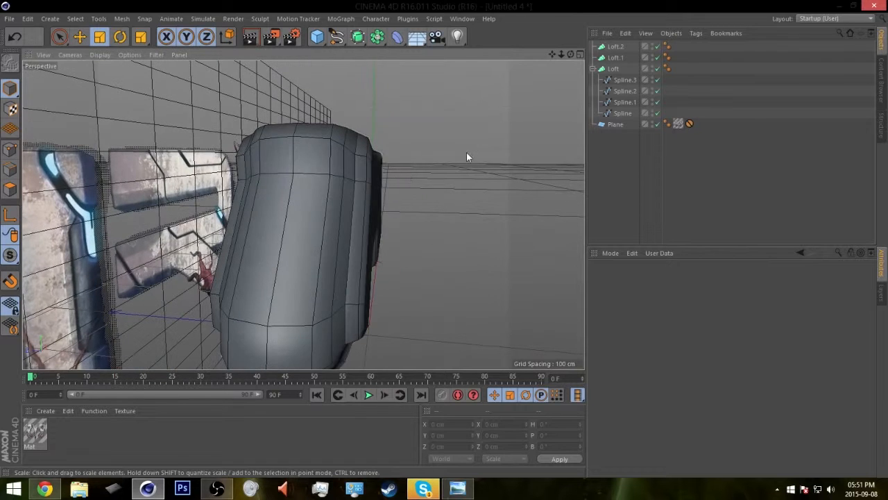
Try converting the original loft to an editable polygon object and setting it as the object hierarchy's root.
left_click(609, 69)
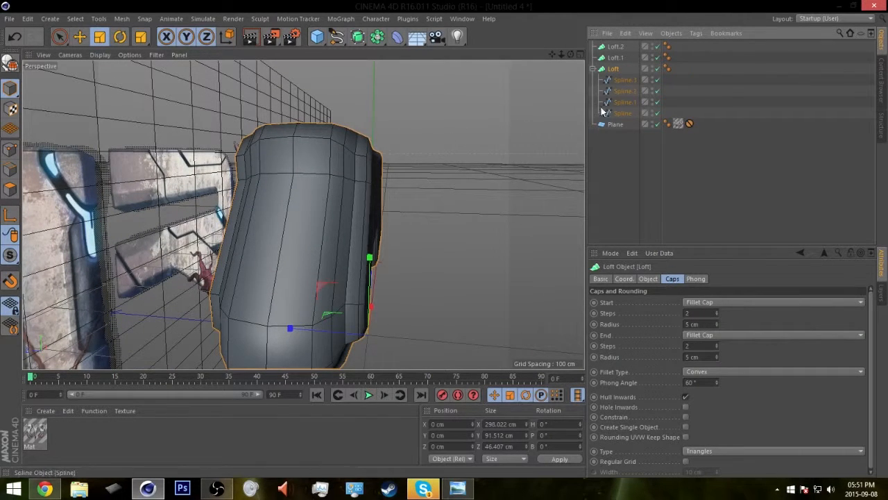
left_click_drag(386, 195, 412, 210, "alt")
key("c")
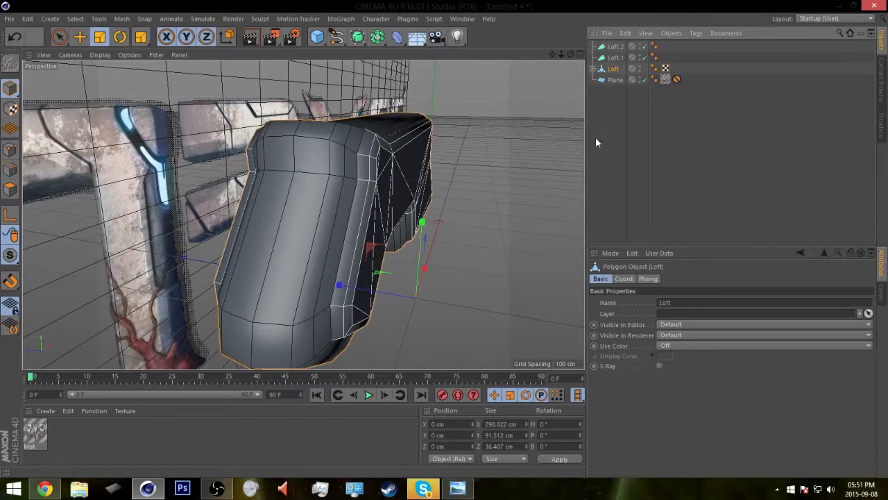
right_click(610, 72)
left_click(651, 259)
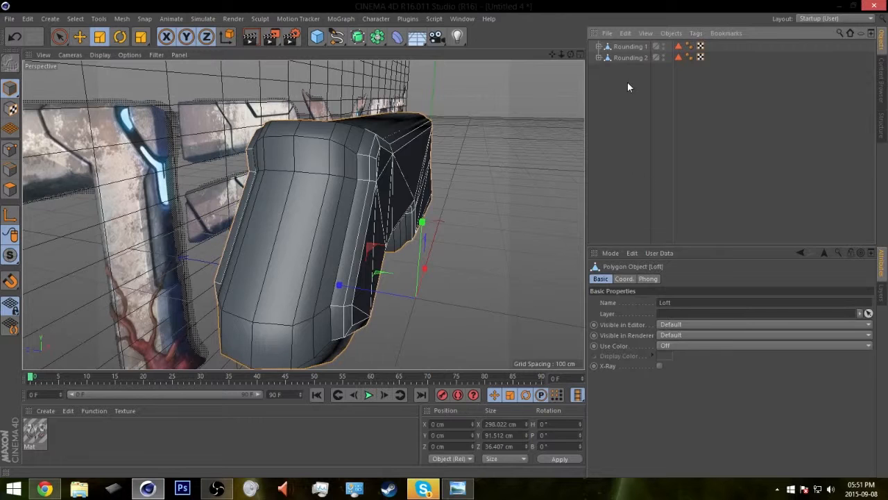
key("ctrl+z")
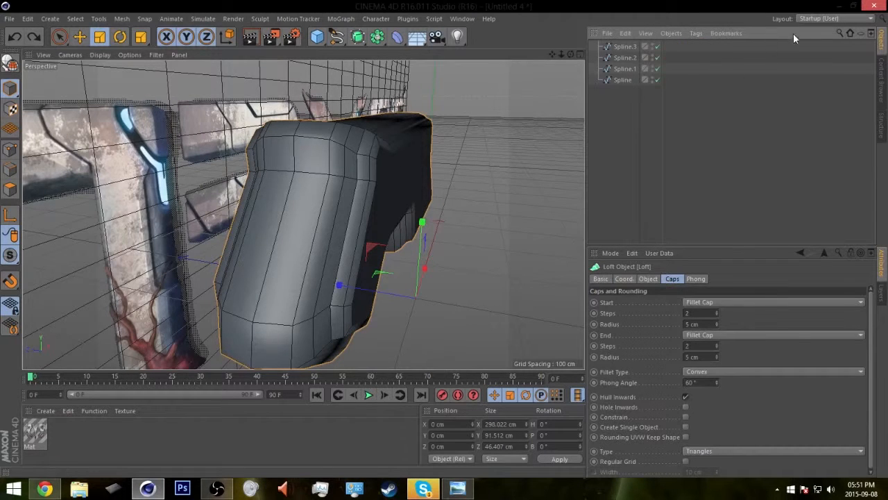
Select the object named Spline and open the Layer Manager.
left_click(622, 80)
mouse_move(360, 179)
left_mouse_down("alt")
mouse_move(265, 197)
mouse_move(338, 213)
mouse_move(407, 160)
mouse_move(362, 156)
left_mouse_up("alt")
key("e")
key("ctrl+z")
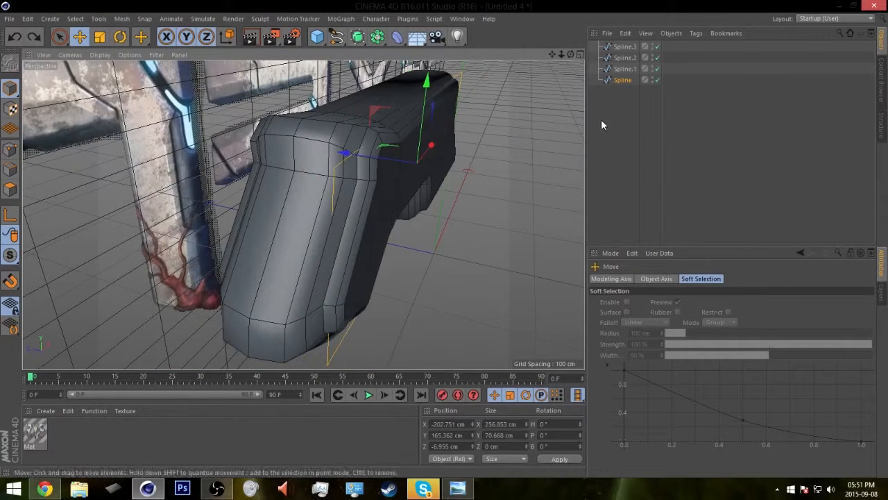
right_click(622, 79)
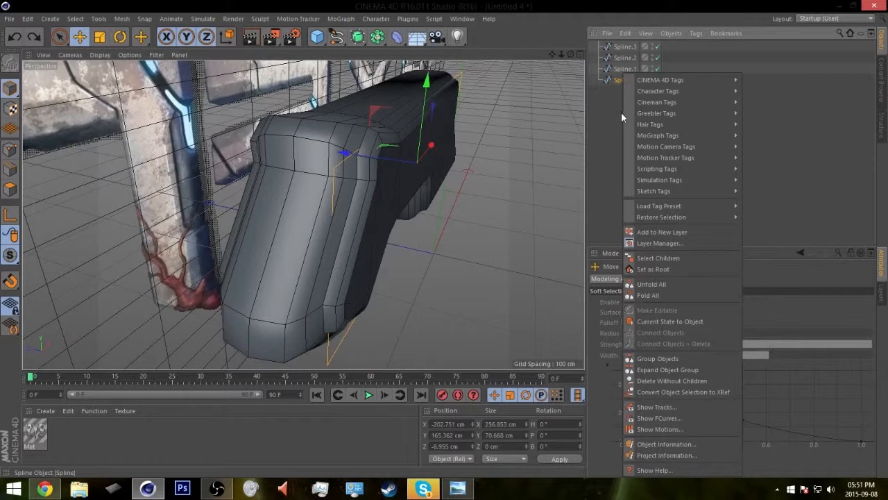
left_click(649, 240)
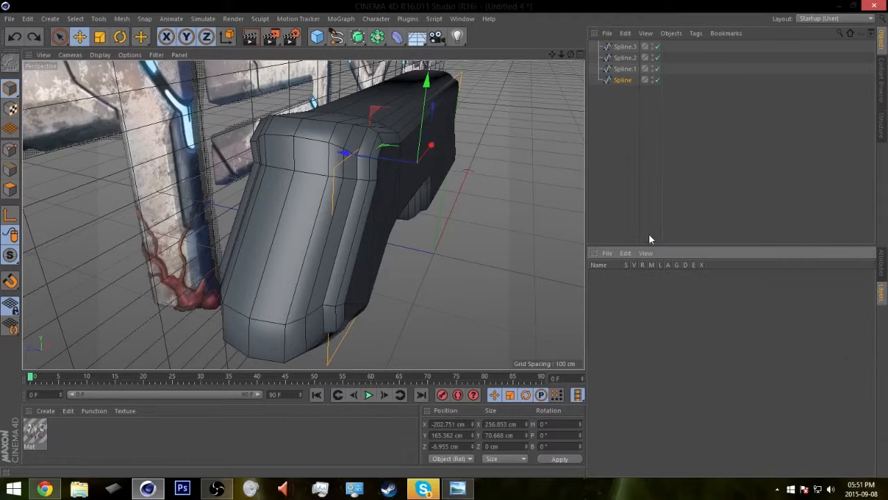
Add Spline.1 to a new layer and remove it from that layer again.
right_click(622, 71)
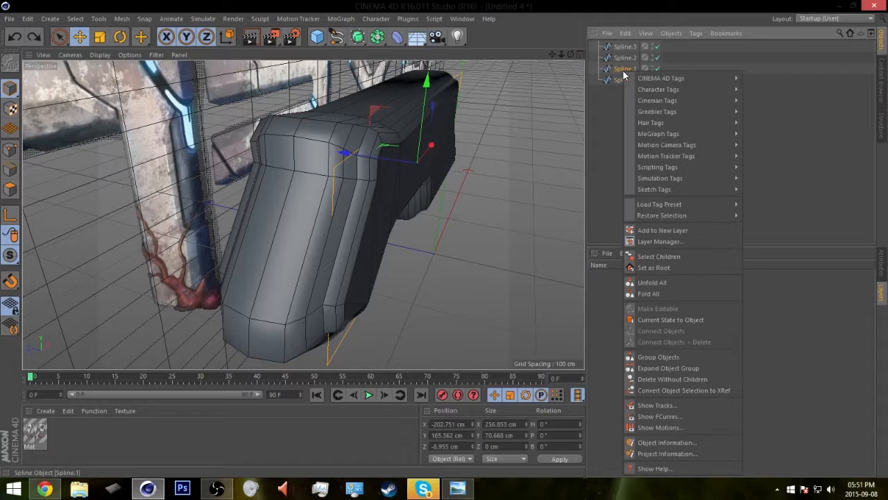
left_click(664, 231)
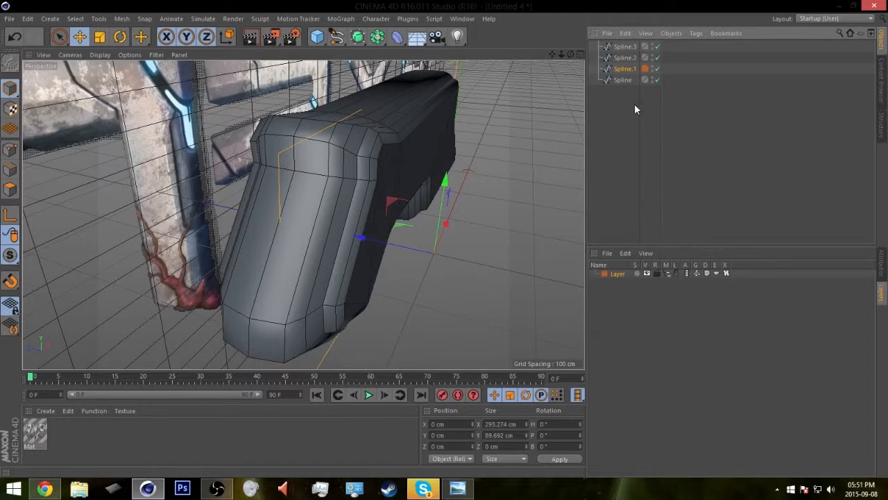
right_click(638, 121)
left_click(668, 224)
right_click(624, 78)
left_click(512, 129)
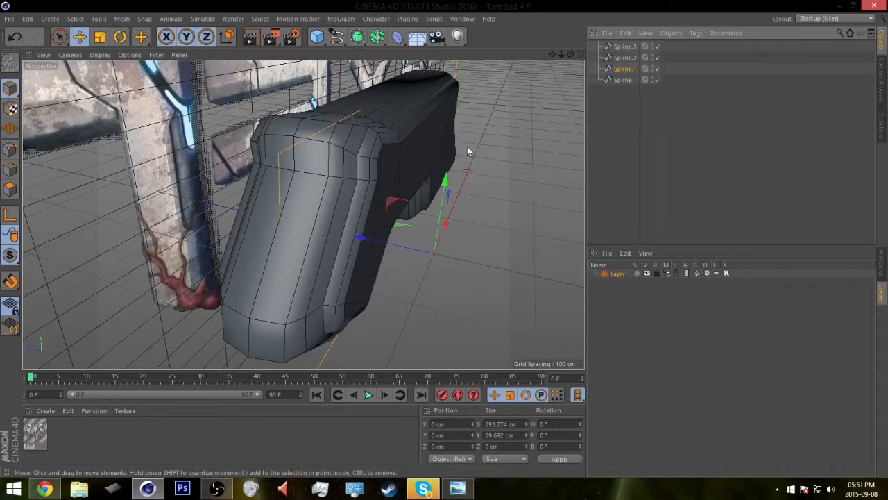
left_click_drag(396, 165, 347, 136, "alt")
scroll(381, 196, "down", 5)
left_click_drag(381, 197, 407, 206, "alt")
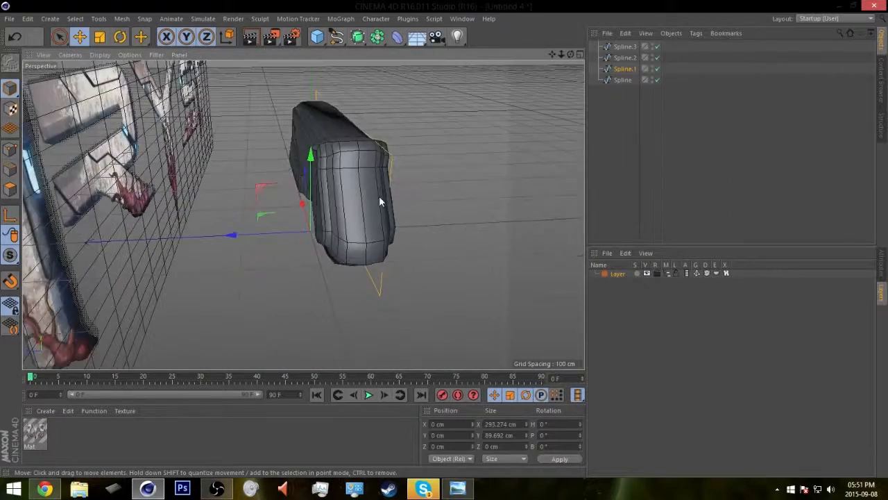
scroll(406, 206, "up", 2)
left_click(840, 33)
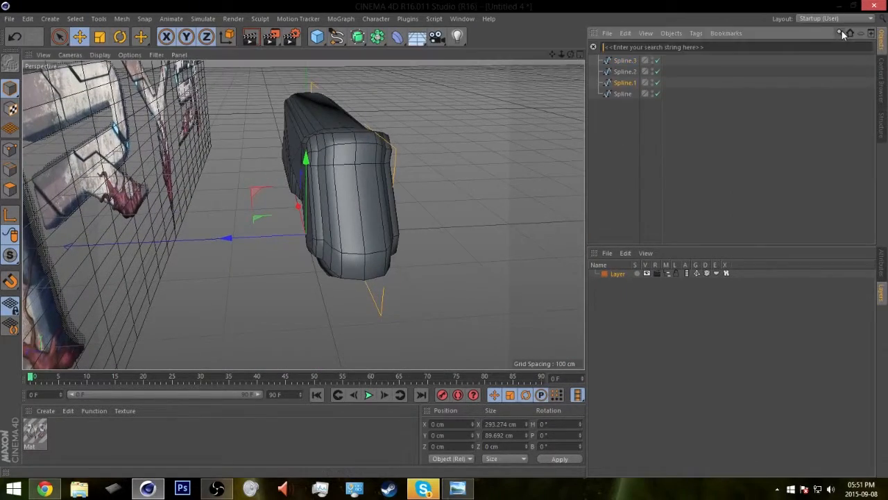
left_click(841, 33)
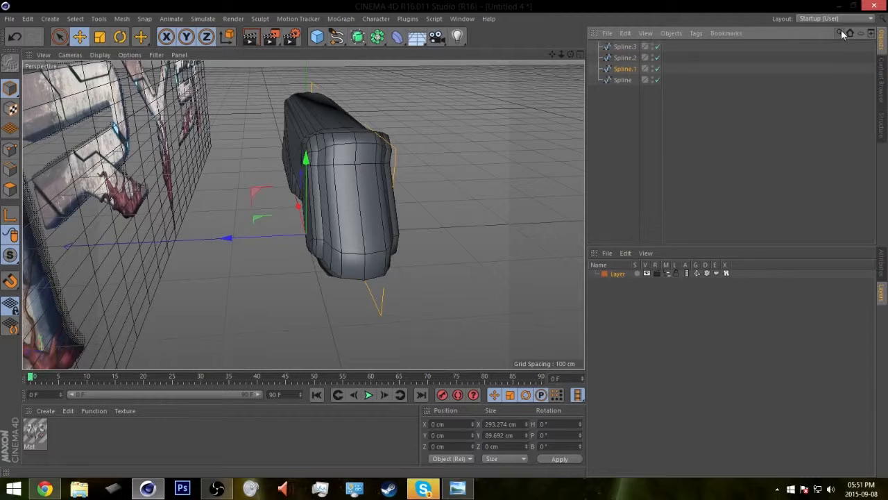
Clear the layer assignments of Spline, Spline.1 and Spline.2 and delete the unused layer.
right_click(622, 83)
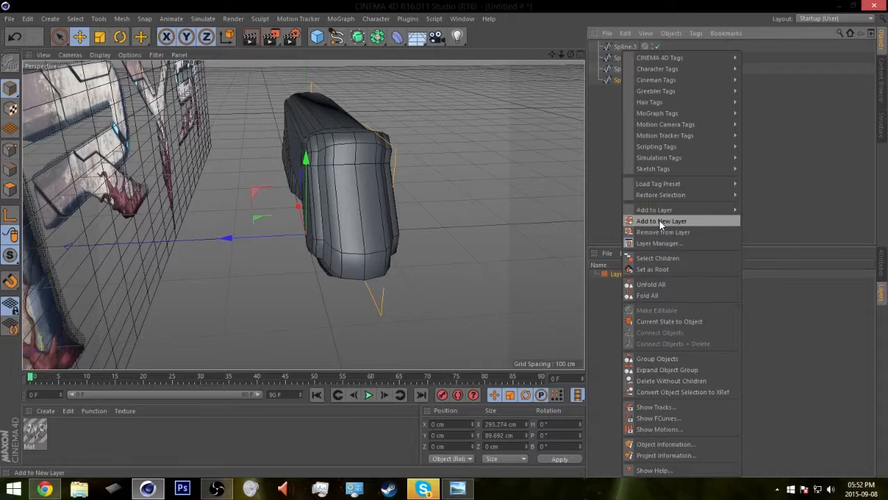
left_click(665, 231)
right_click(620, 70)
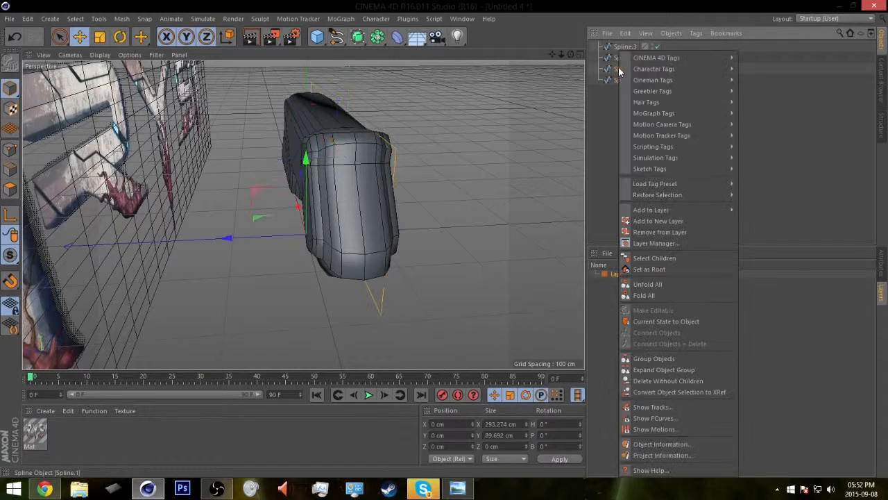
left_click(654, 223)
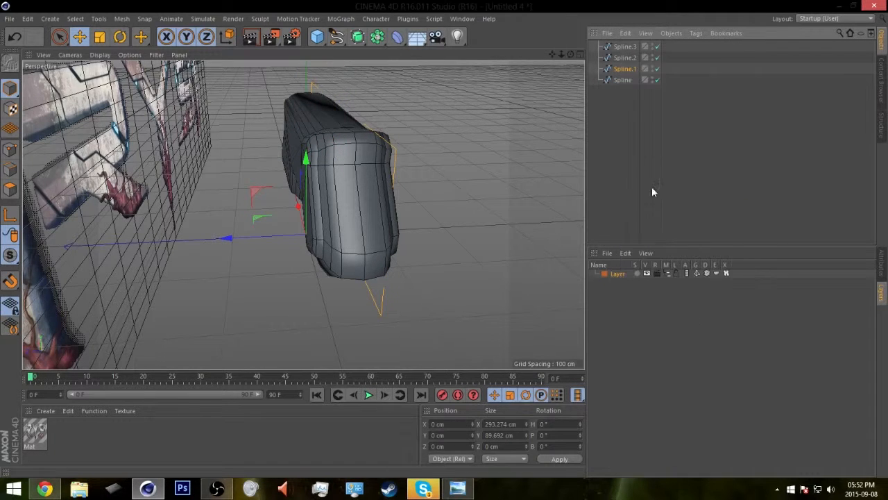
right_click(618, 60)
left_click(659, 234)
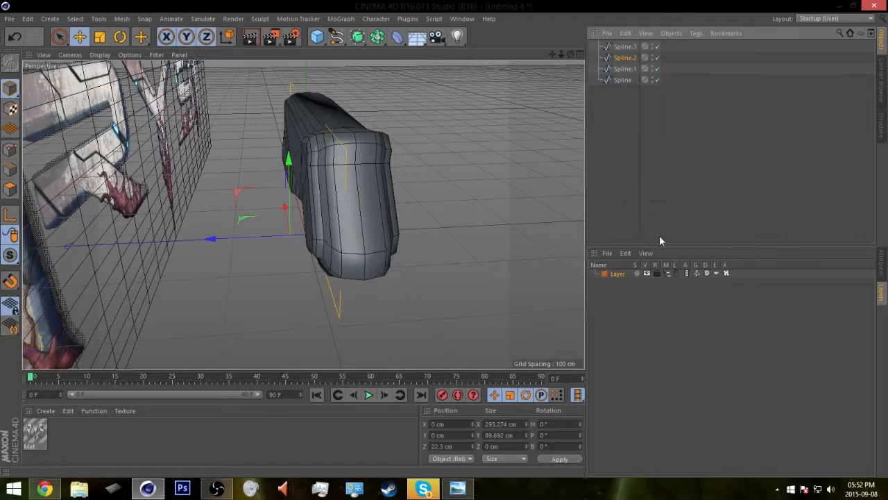
right_click(625, 274)
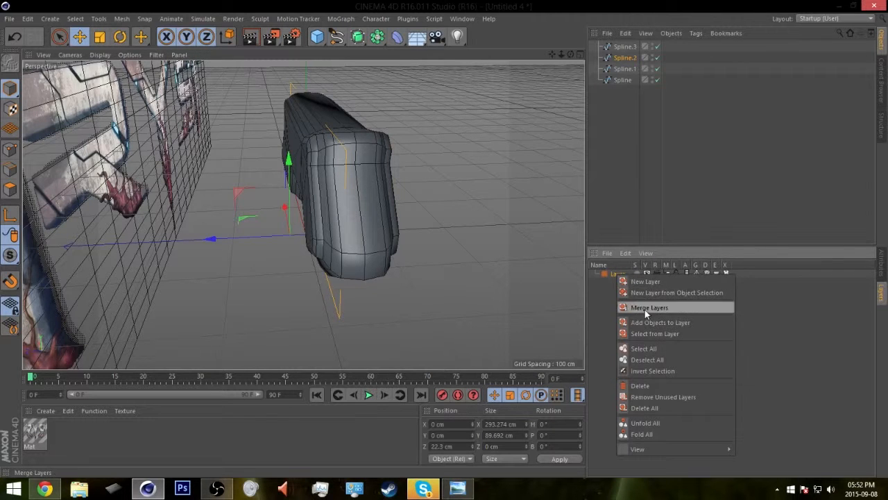
left_click(651, 384)
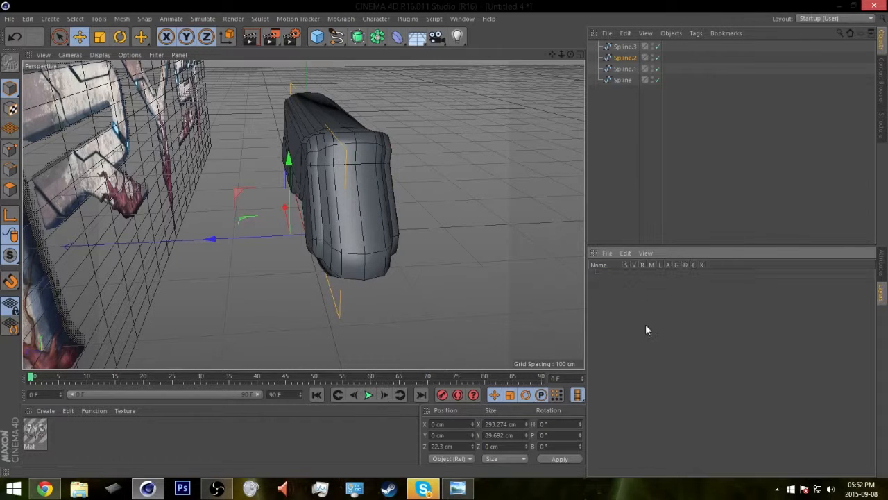
left_click(623, 80)
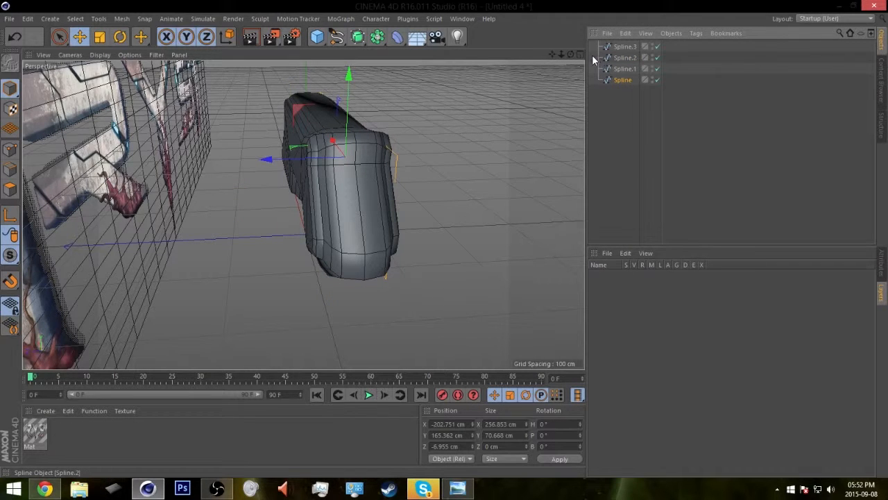
Clear the object selection and reload the Startup (User) interface layout.
left_click_drag(358, 37, 493, 77)
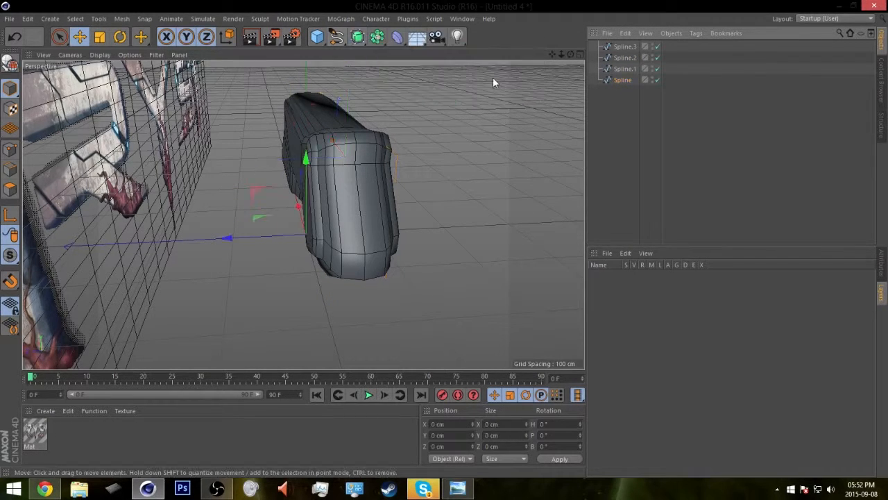
left_click(612, 105)
left_click_drag(409, 92, 536, 70, "alt")
left_click(835, 19)
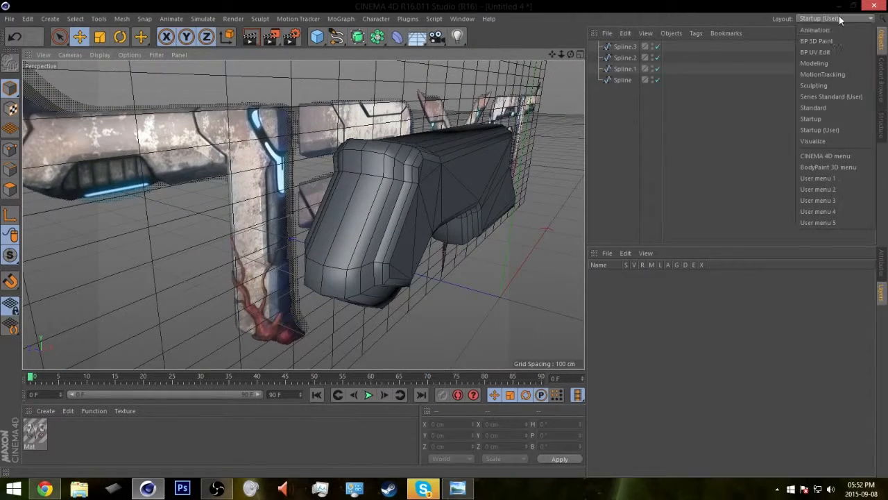
left_click(817, 127)
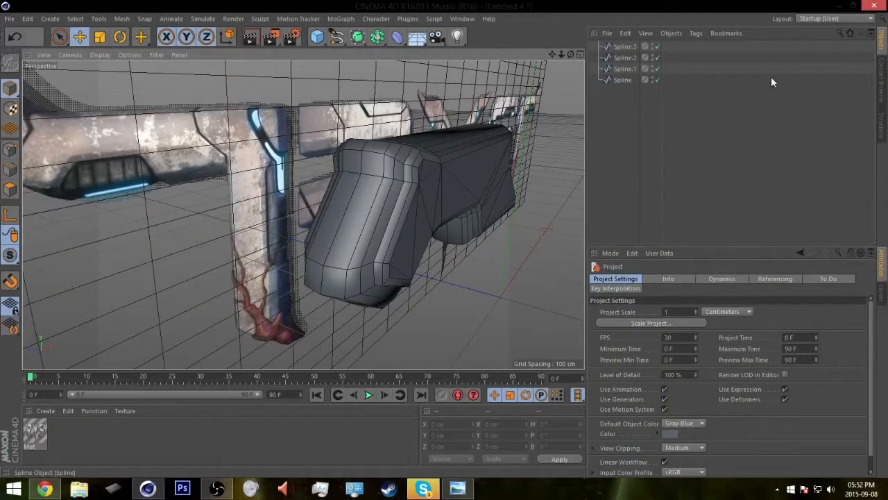
mouse_move(432, 188)
left_mouse_down("alt")
mouse_move(285, 197)
mouse_move(310, 209)
mouse_move(240, 152)
mouse_move(325, 182)
mouse_move(298, 198)
mouse_move(459, 199)
mouse_move(377, 194)
mouse_move(437, 173)
left_mouse_up("alt")
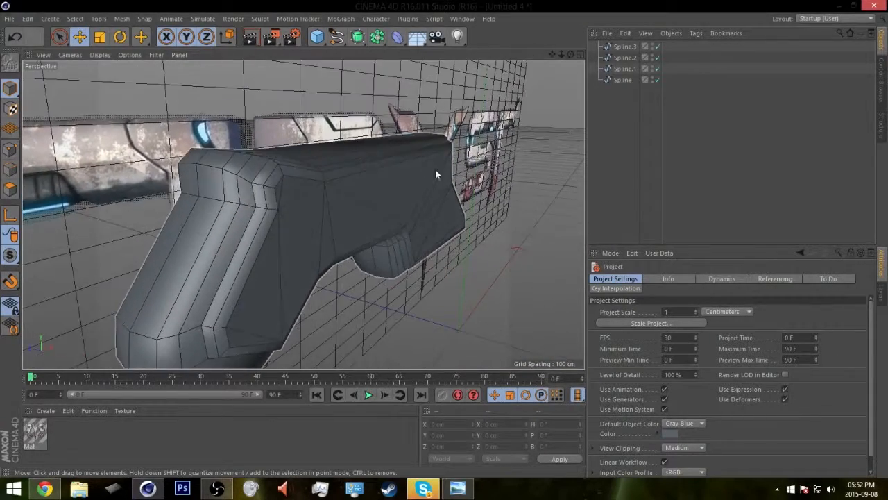
Unfold the object hierarchy from Spline.1 and open the Layer Manager for Spline.2.
left_click(626, 70)
right_click(630, 71)
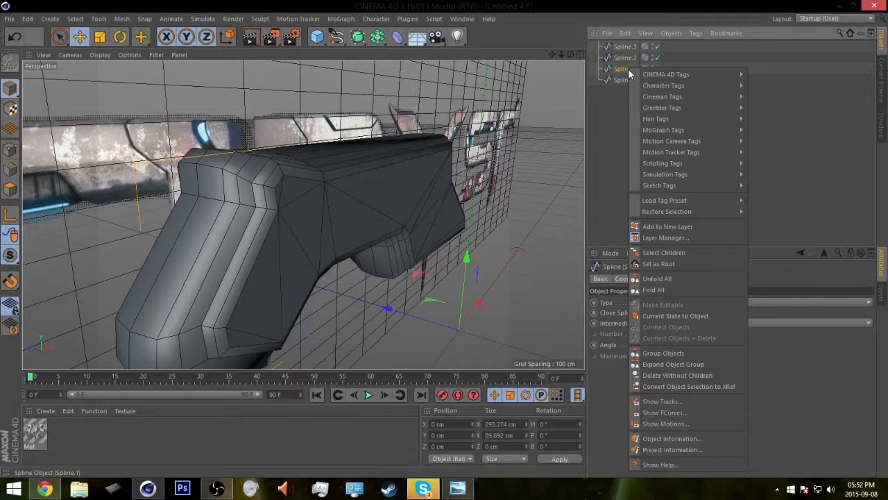
left_click(650, 279)
right_click(622, 56)
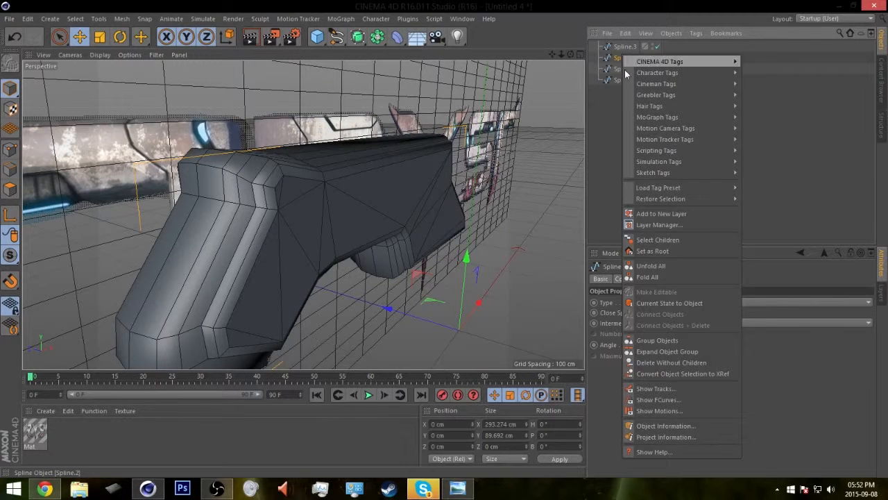
left_click(652, 224)
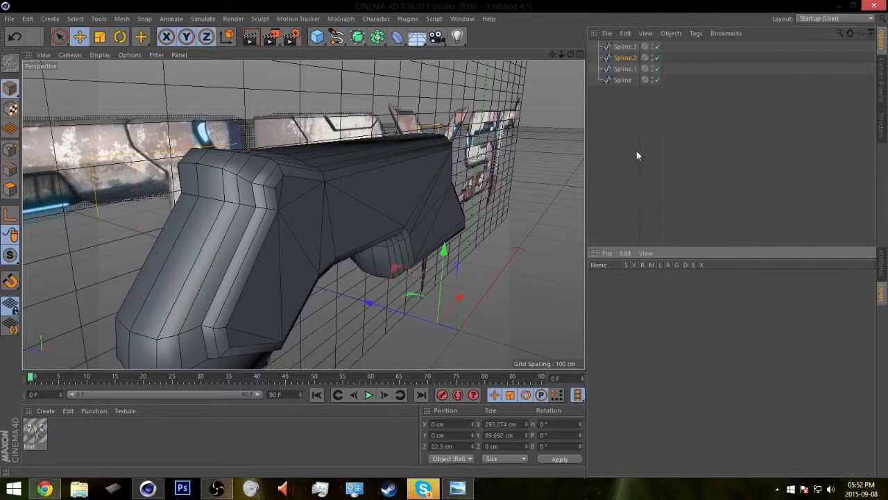
Try setting Spline.1 as the root of the object list and undo the last three actions.
right_click(628, 69)
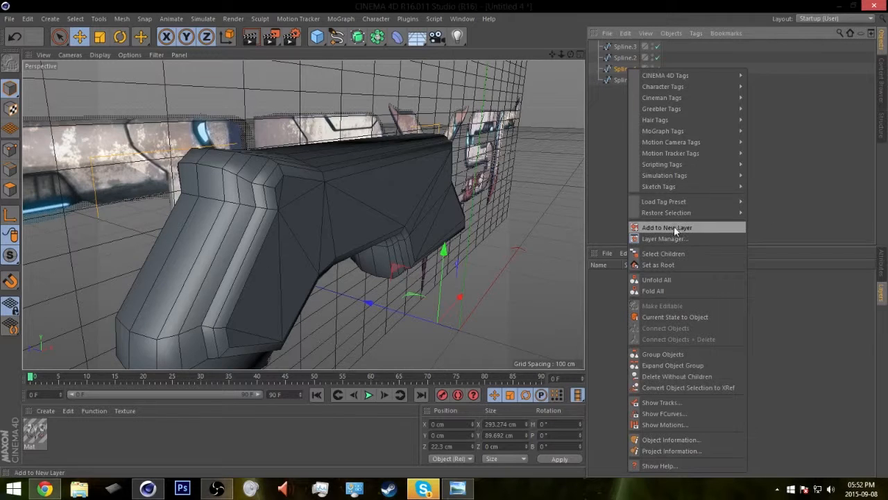
left_click(678, 264)
key("ctrl+z")
key("ctrl+z")
key("ctrl+z")
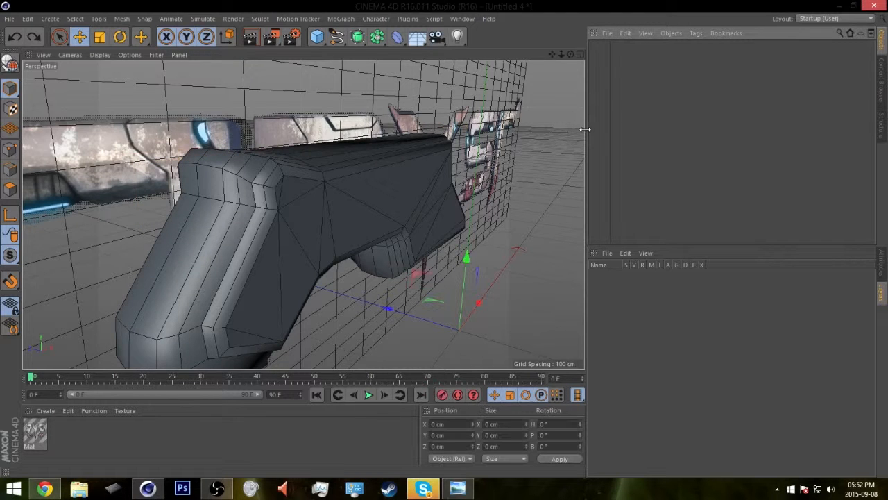
Return the object list from the current root to the top level of the scene hierarchy.
left_click_drag(406, 190, 495, 170, "alt")
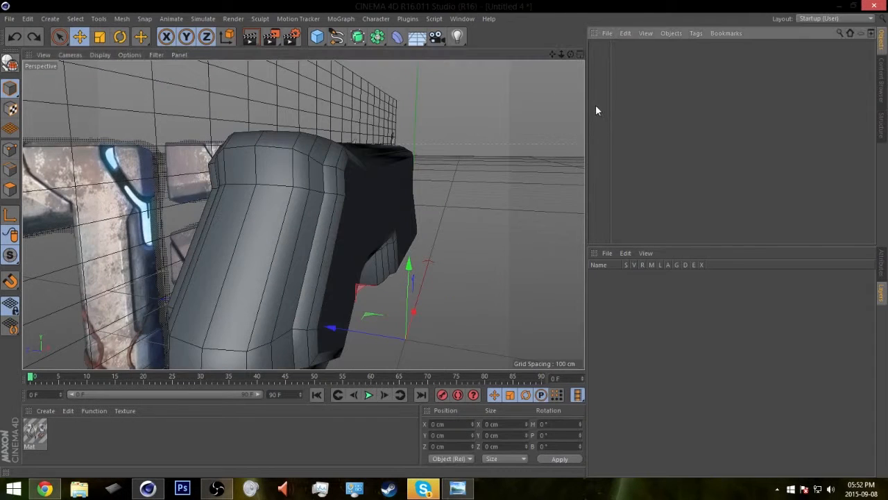
left_click(870, 37)
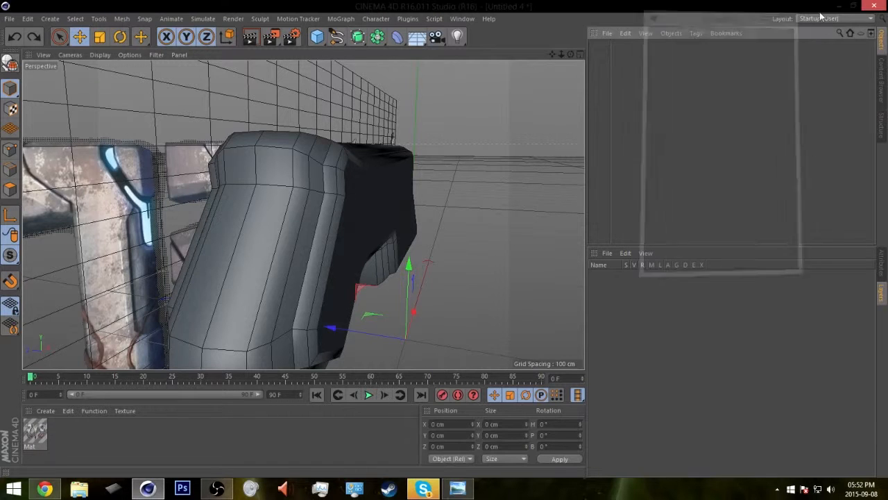
left_click(841, 31)
left_click(841, 32)
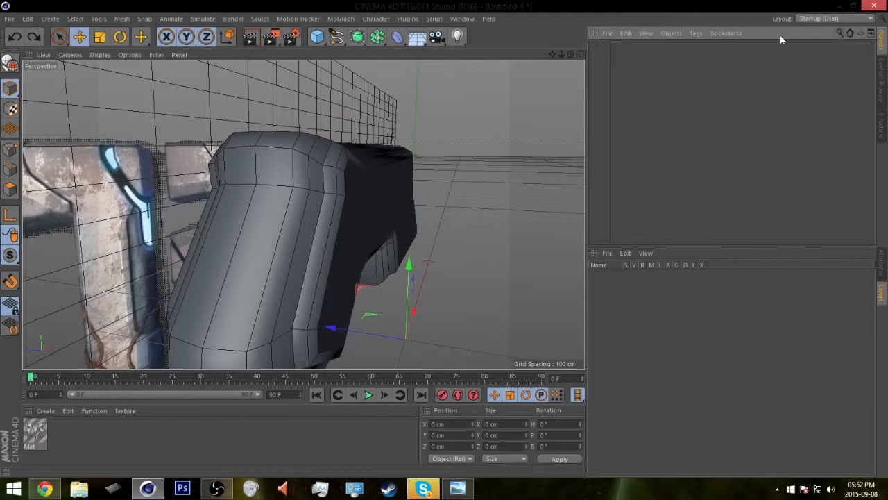
left_click(849, 34)
left_click(609, 45)
left_click(609, 46)
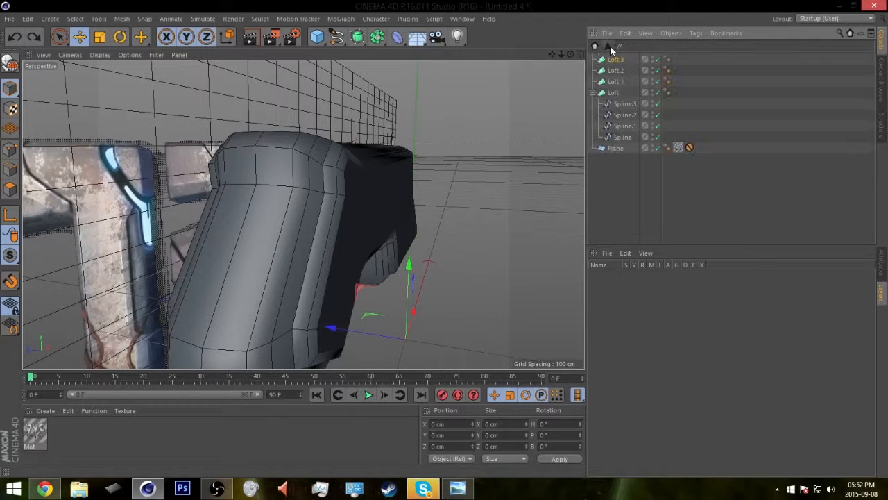
left_click(847, 33)
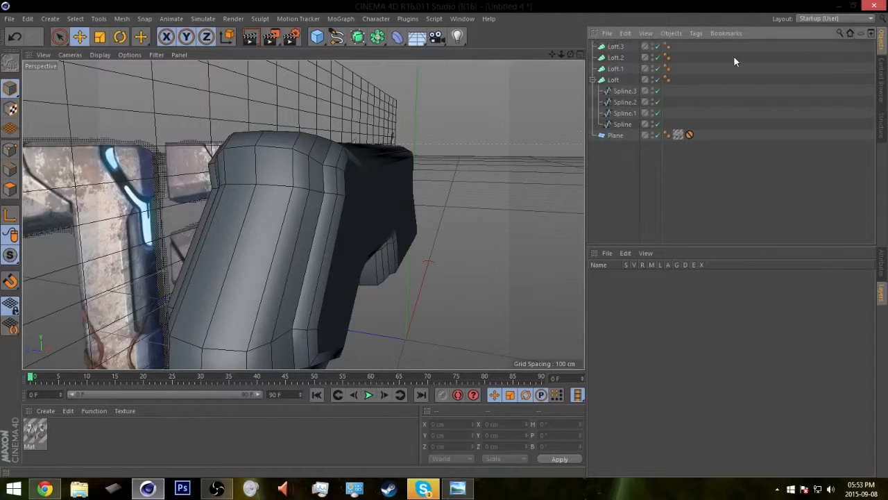
Select the original Loft and convert it to an editable polygon object.
left_click_drag(330, 149, 393, 195, "alt")
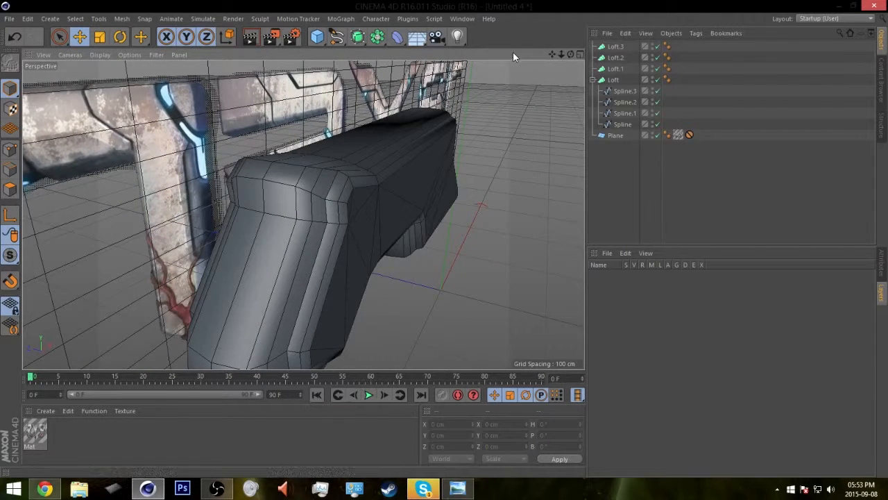
left_click_drag(312, 203, 406, 190, "alt")
left_click(613, 79)
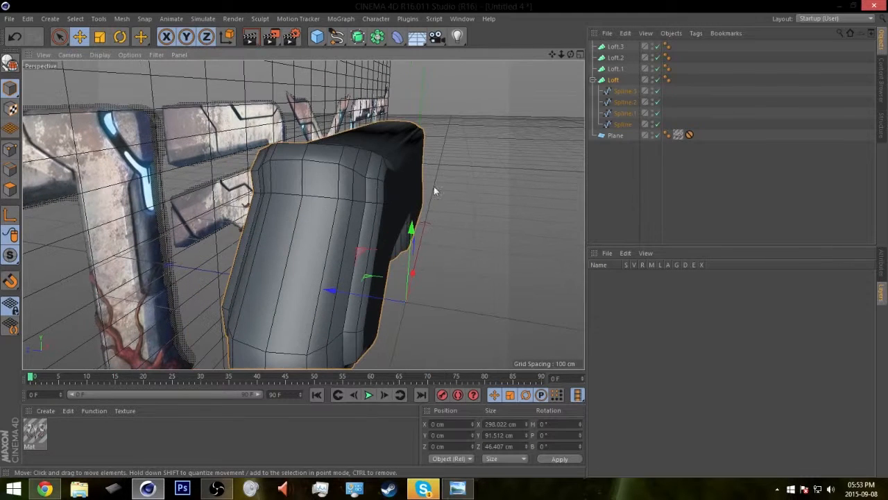
key("c")
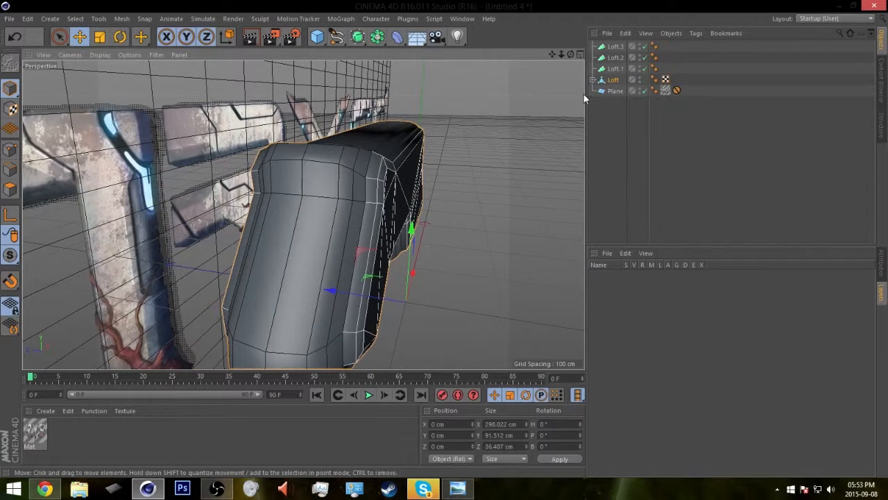
Select the editable Loft together with its children and merge them with Connect Objects + Delete.
right_click(614, 79)
left_click(653, 257)
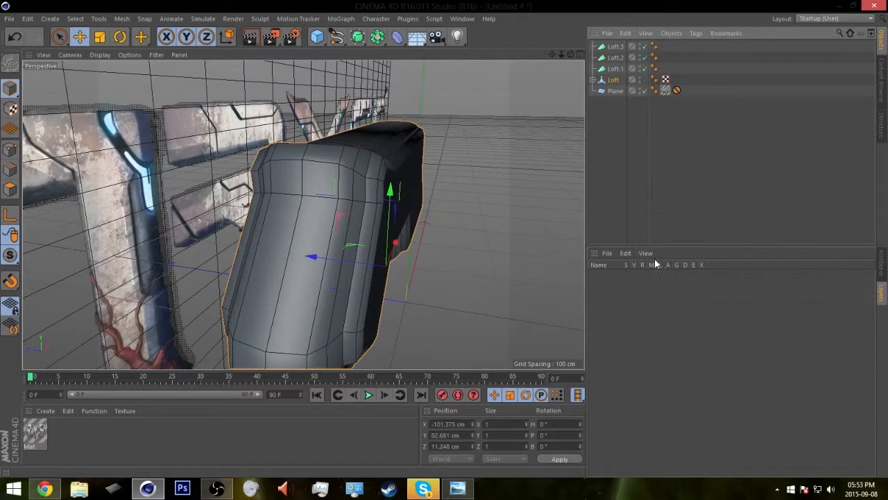
right_click(610, 83)
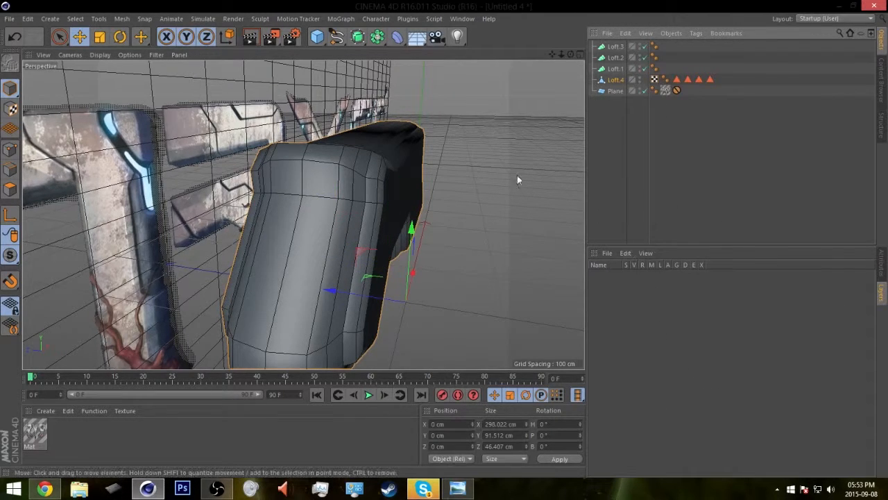
Delete the four polygon selection tags from the merged loft object.
left_click_drag(397, 172, 300, 250, "alt")
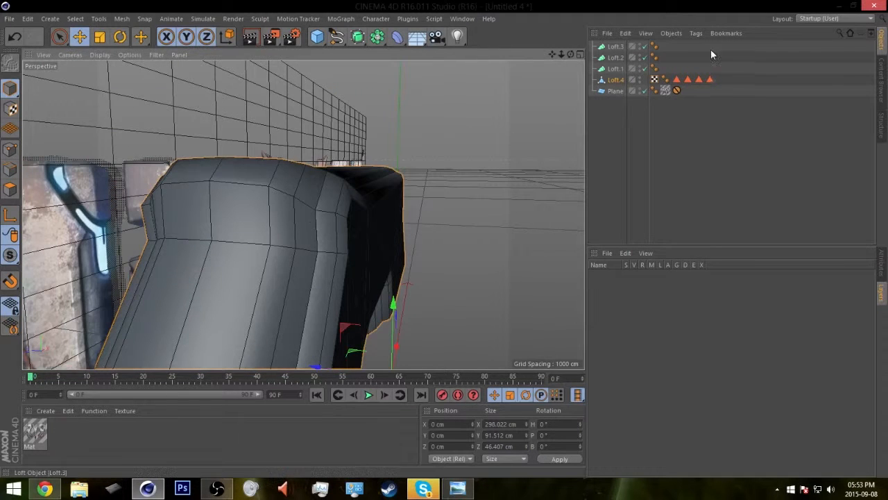
left_click(677, 81)
key("Delete")
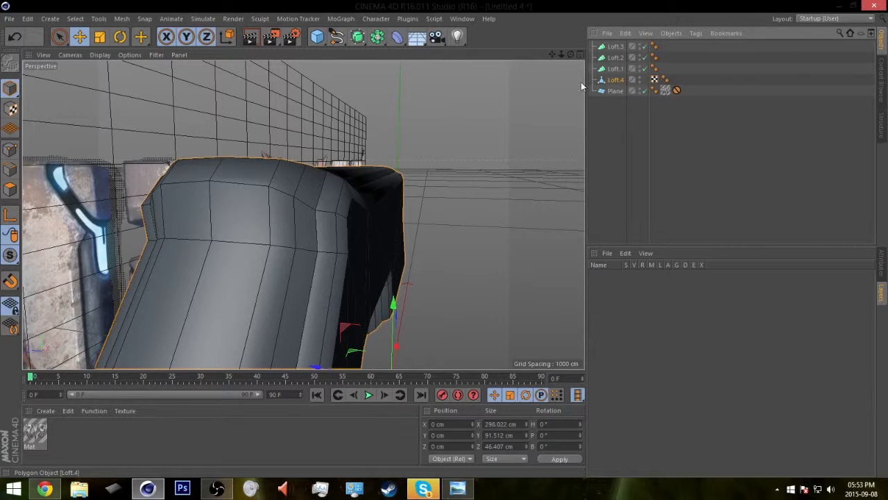
Select all points of the merged loft, weld the duplicates with Optimize, and clear the selection.
left_click(10, 148)
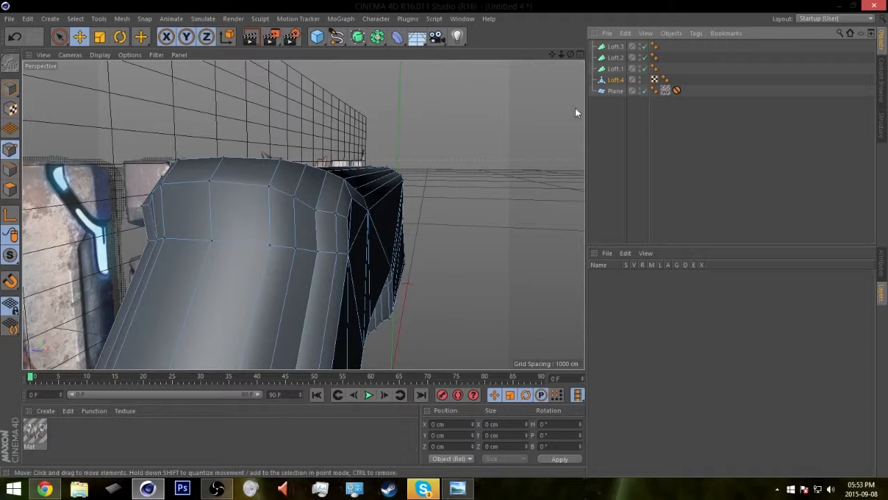
key("ctrl+a")
left_click(484, 221)
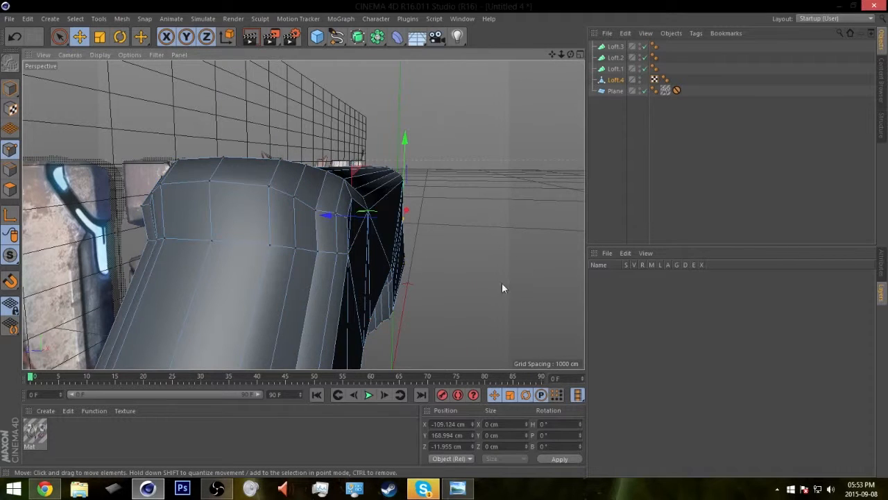
right_click(459, 253)
left_click(479, 461)
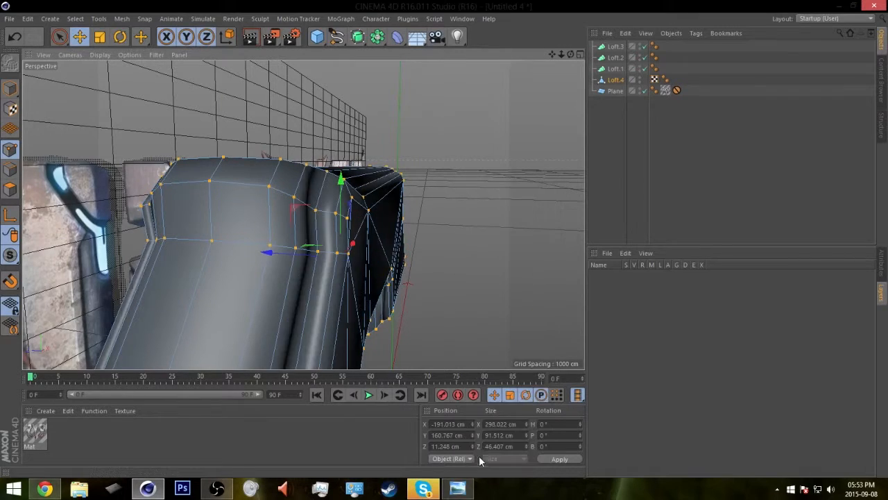
left_click_drag(377, 263, 380, 211, "alt")
left_click(603, 152)
left_click_drag(334, 255, 276, 325, "alt")
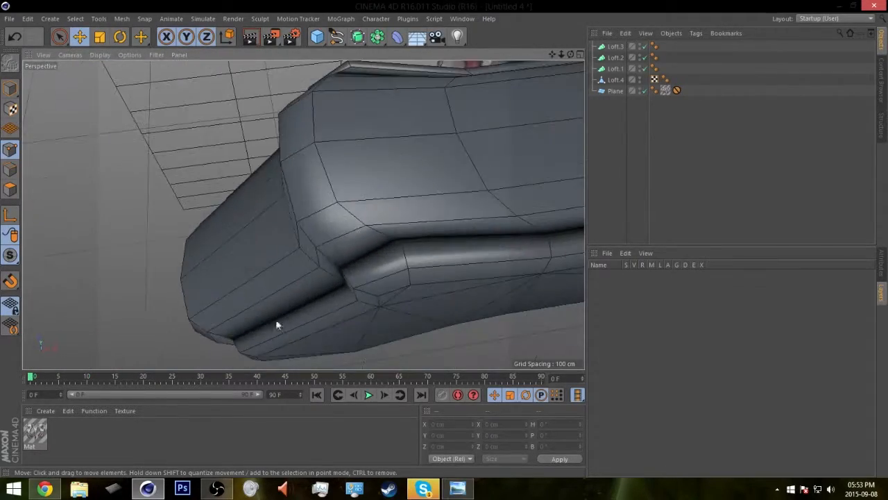
left_click_drag(445, 240, 444, 222, "alt")
Select all polygons of Loft.4 and align their normals.
left_click(615, 79)
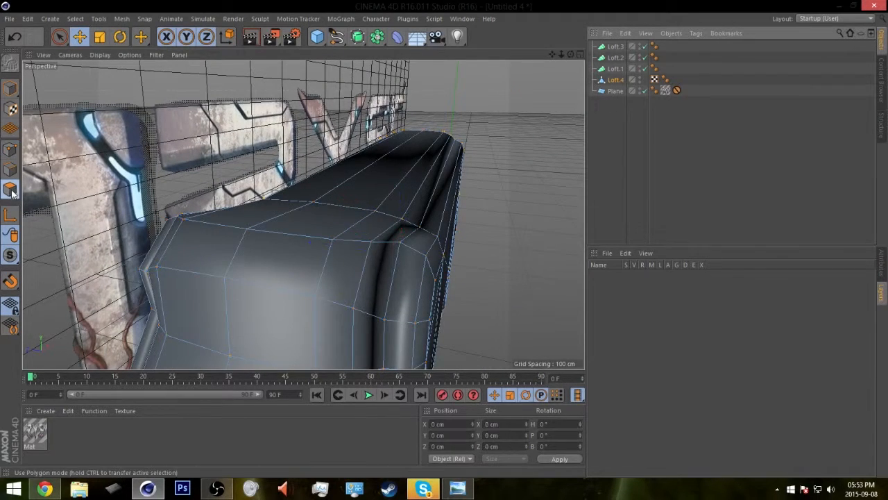
left_click(189, 213)
left_click_drag(325, 258, 370, 307, "alt")
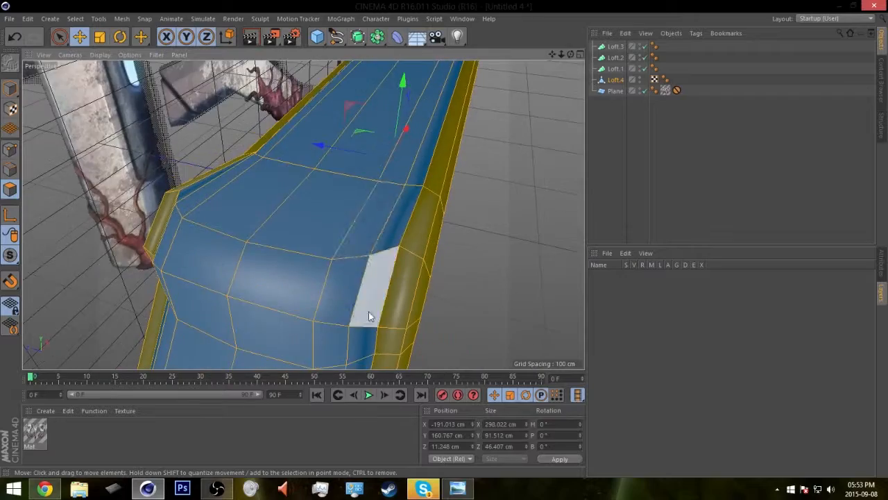
left_click_drag(373, 268, 373, 249, "alt")
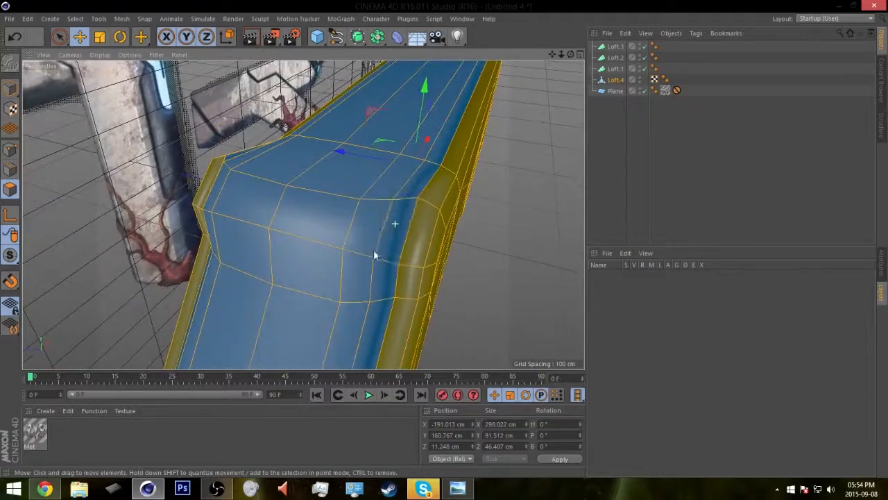
left_click_drag(330, 228, 479, 196, "alt")
right_click(480, 196)
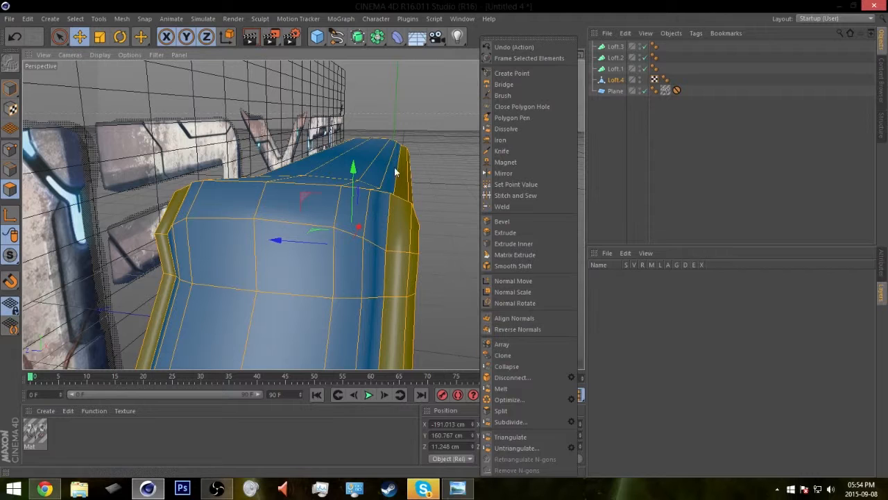
left_click(506, 317)
Reverse the normals of all Loft.4 polygons and deselect the object.
left_click_drag(482, 303, 477, 240, "alt")
right_click(476, 235)
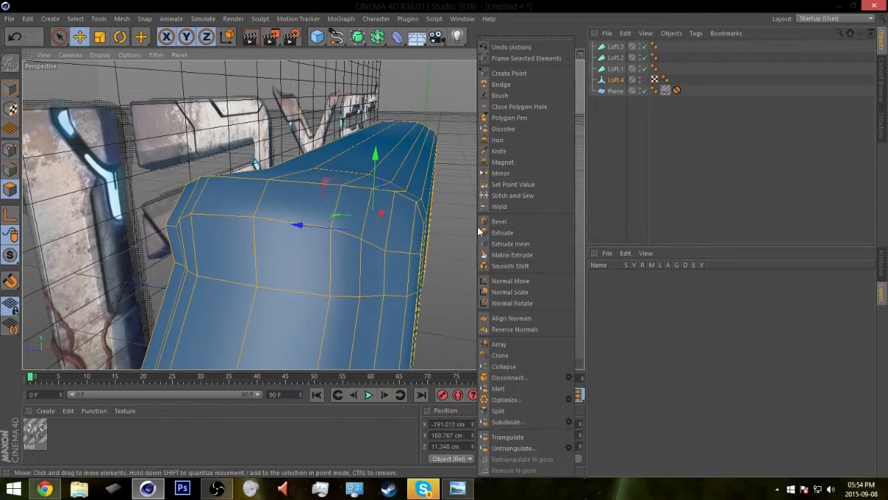
left_click(514, 329)
left_click_drag(502, 321, 295, 210, "alt")
left_click(295, 210)
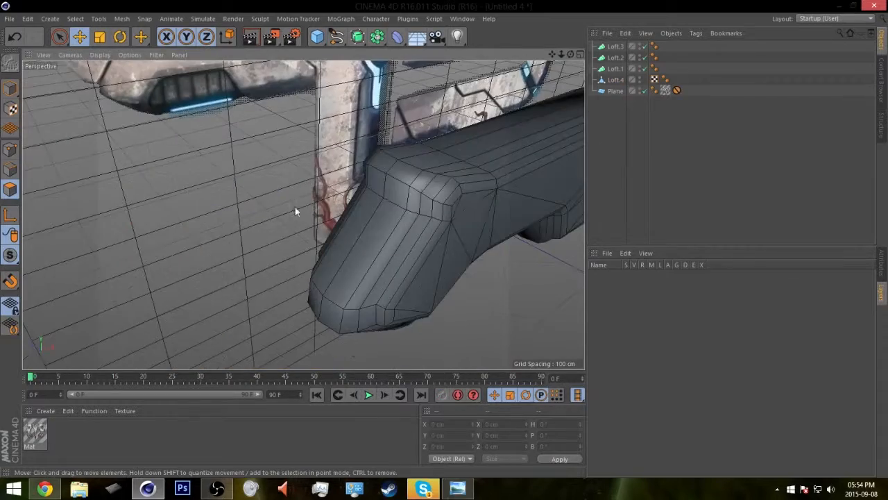
Add a Subdivision Surface object and move Loft.4 below Plane in the object list.
left_click_drag(408, 222, 355, 208, "alt")
left_click(358, 38)
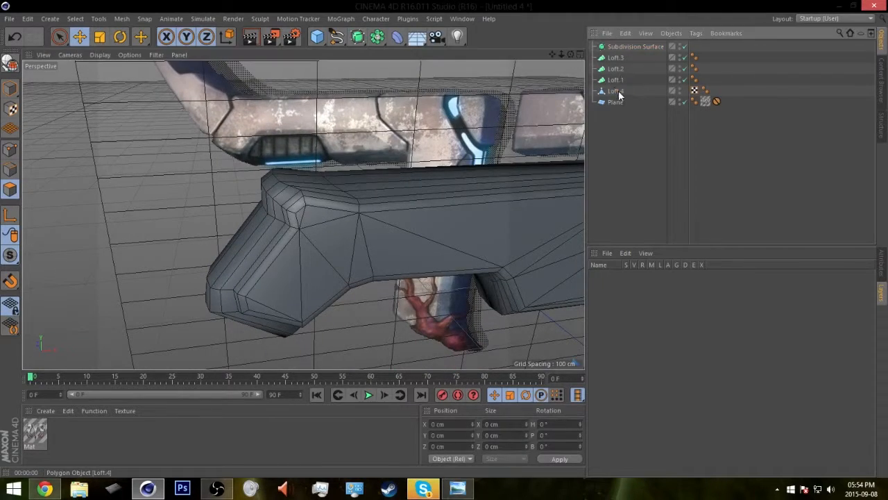
left_click_drag(625, 49, 628, 47)
left_click_drag(474, 195, 459, 215, "alt")
left_click_drag(621, 58, 618, 108)
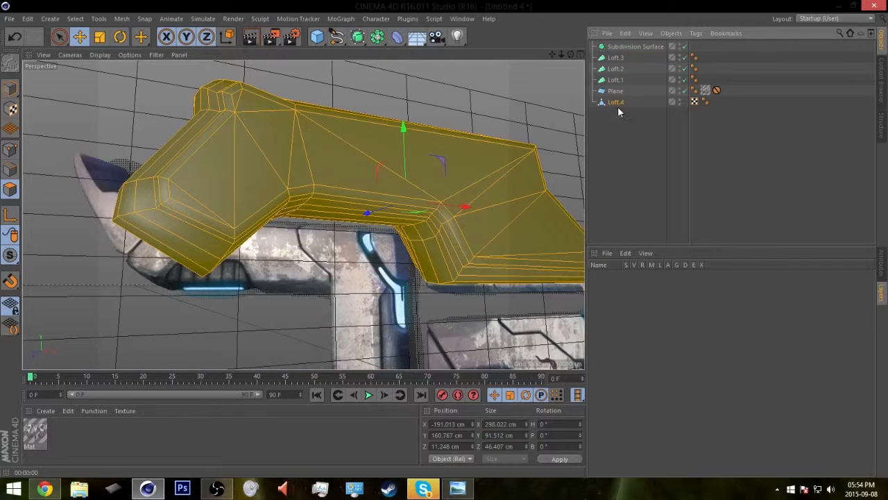
Deselect all polygons of Loft.4 and switch to edge mode.
left_click(76, 18)
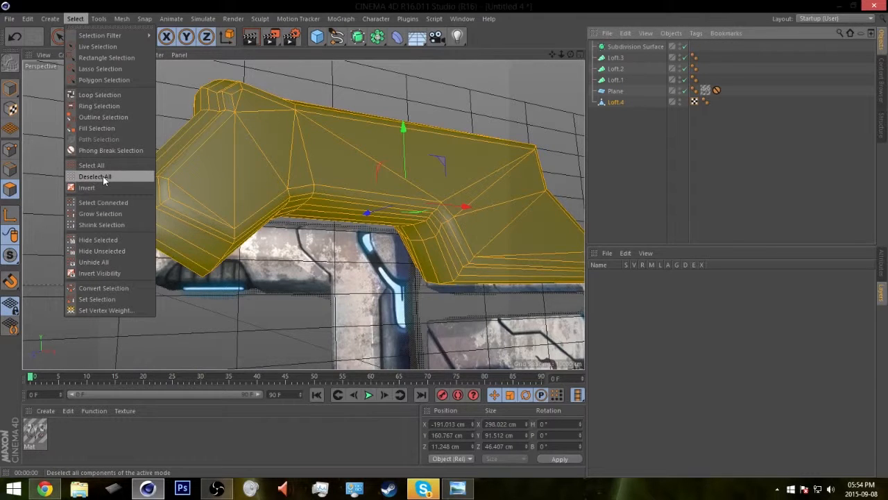
left_click(10, 170)
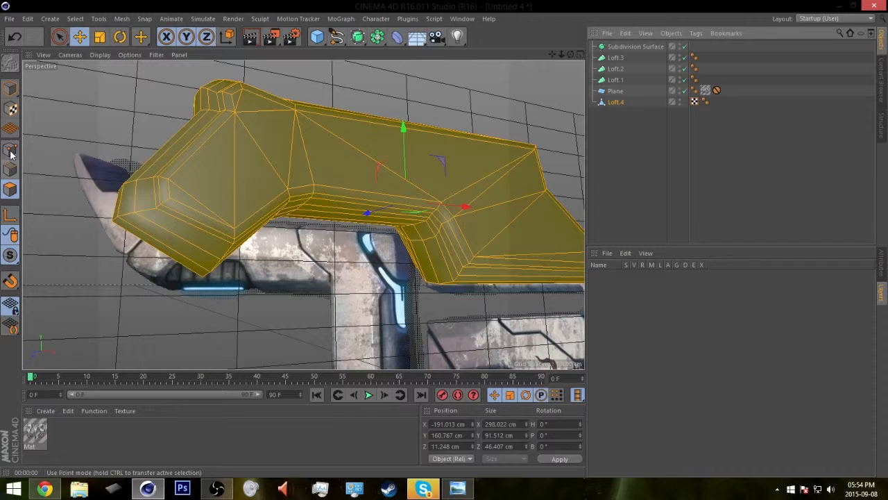
left_click(10, 169)
left_click(10, 170)
left_click(75, 19)
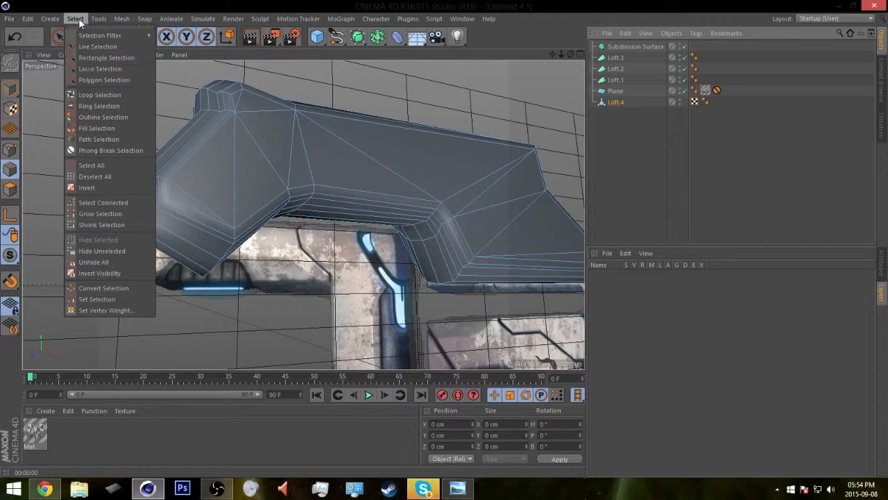
Use Path Selection to select the edge paths running across the panel's depth at the two lower corners of its outer end.
left_click(87, 131)
left_click_drag(190, 169, 238, 227, "alt")
left_click(198, 339)
left_click_drag(198, 339, 221, 255, "alt")
left_click(232, 300, "shift")
left_click_drag(232, 300, 307, 248, "alt")
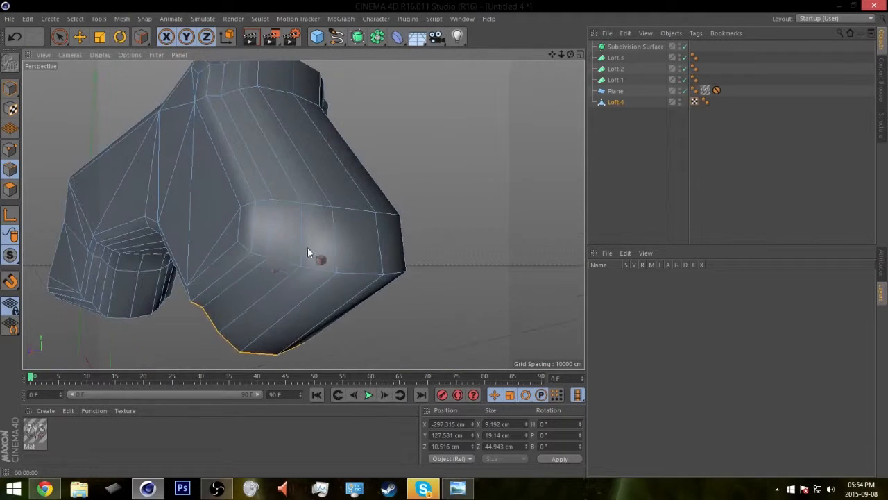
left_click(405, 274, "shift")
left_click_drag(404, 274, 243, 266, "alt")
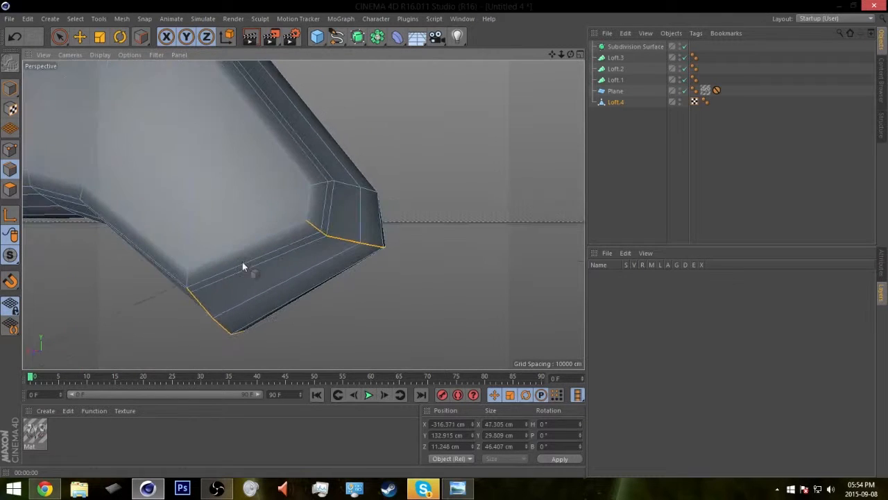
left_click_drag(188, 274, 261, 266, "alt")
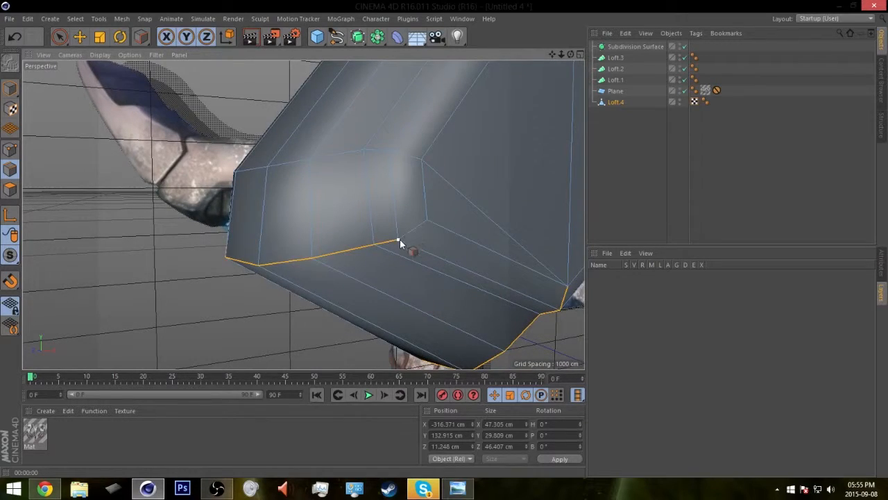
Add the edge path across the bend above the panel's outer end to the selection.
left_click_drag(430, 223, 302, 239, "alt")
right_click_drag(302, 239, 352, 236, "alt")
left_click_drag(204, 193, 226, 205, "alt")
left_click_drag(321, 192, 198, 271, "alt")
right_click_drag(198, 271, 313, 245, "alt")
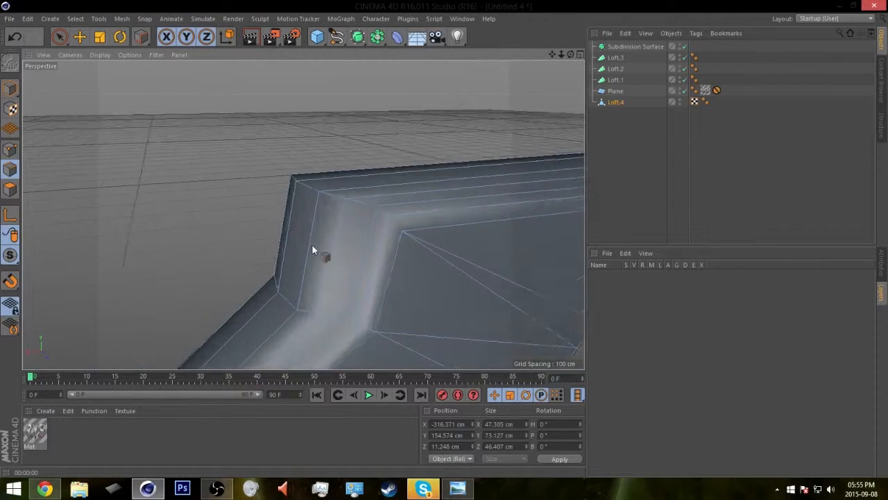
Add the depth-wise edge paths at the panel's remaining corners, along the top, inner end and underside notch, to the selection.
left_click_drag(312, 248, 402, 229, "alt")
left_click_drag(328, 196, 220, 227, "alt")
left_click_drag(328, 206, 367, 225, "alt")
left_click_drag(287, 314, 399, 294, "alt")
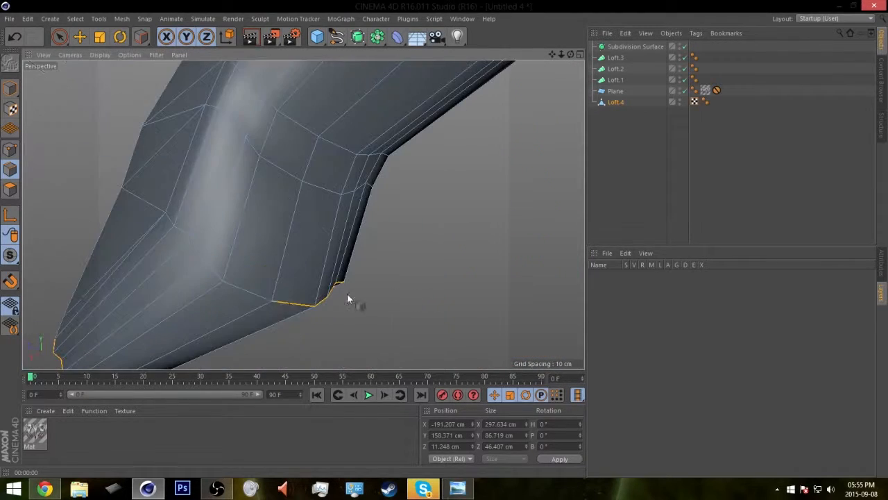
left_click_drag(176, 230, 240, 171, "alt")
mouse_move(337, 222)
left_mouse_down("alt")
mouse_move(241, 221)
mouse_move(333, 229)
left_mouse_up("alt")
left_click_drag(369, 207, 195, 183, "alt")
left_click_drag(242, 261, 295, 194, "alt")
scroll(272, 229, "down", 5)
left_click_drag(249, 157, 312, 202, "alt")
Bevel the selected corner edges in Chamfer mode with an offset of 1.32 cm and turn on Limit.
right_click(396, 170)
left_click(412, 369)
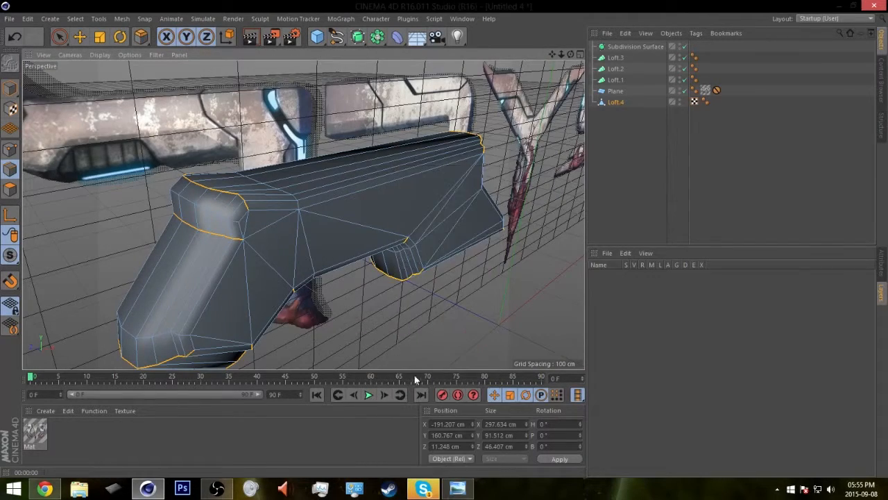
scroll(230, 190, "up", 10)
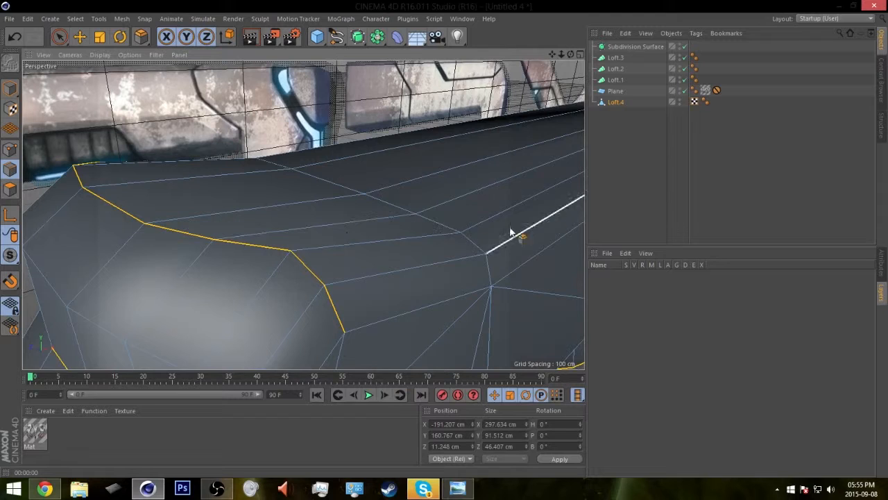
left_click_drag(302, 246, 428, 203)
scroll(336, 246, "down", 10)
left_click(881, 264)
scroll(375, 239, "up", 5)
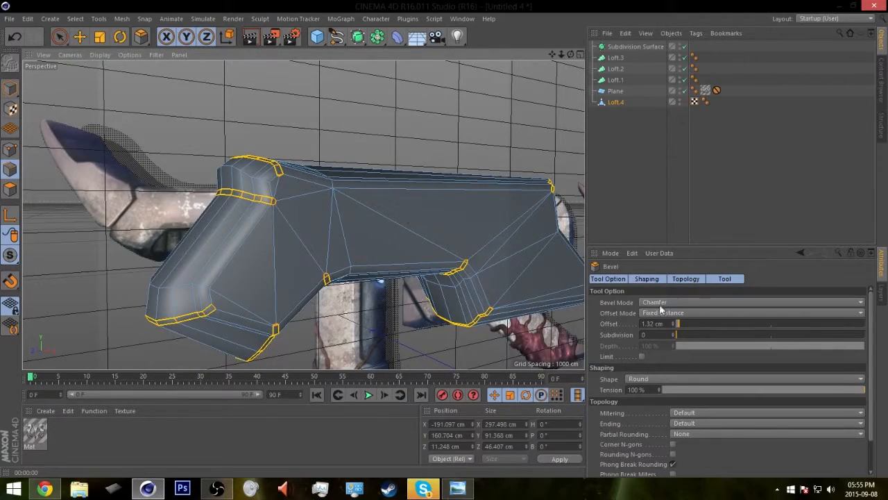
left_click(642, 355)
Make Loft.4 a child of the Subdivision Surface and clear the object selection.
left_click_drag(386, 307, 315, 213, "alt")
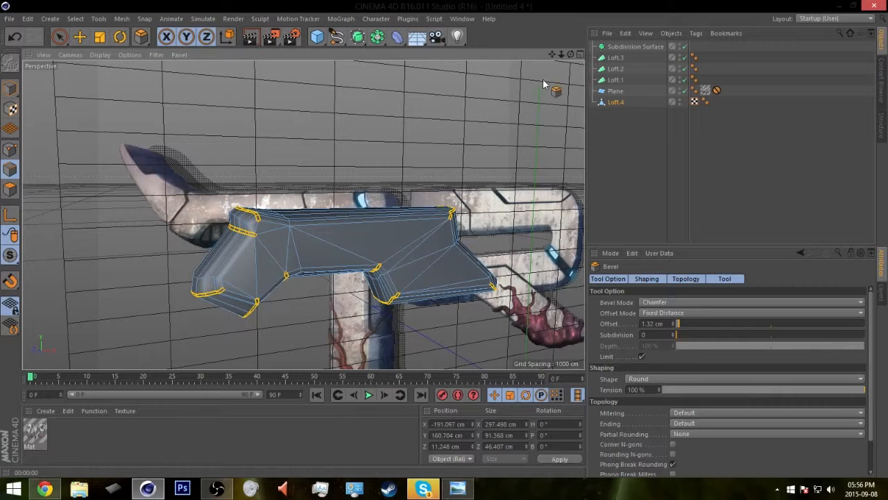
left_click_drag(395, 223, 326, 250, "alt")
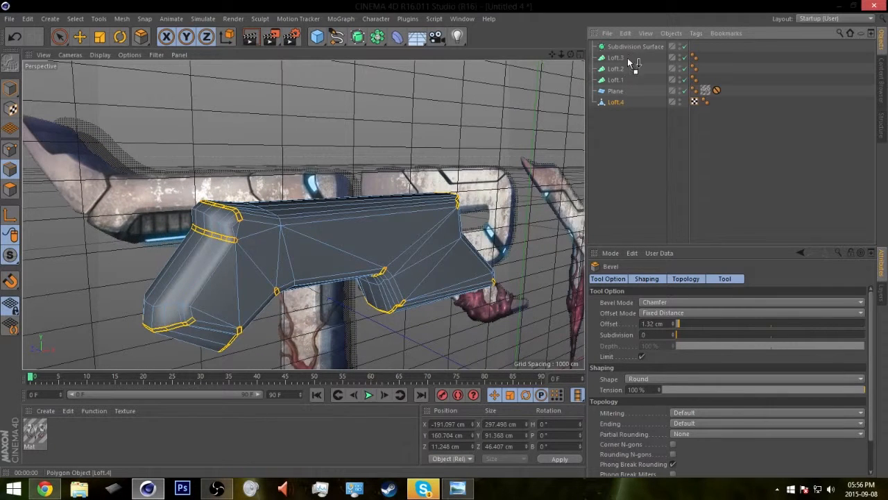
left_click_drag(630, 45, 630, 46)
left_click(624, 126)
Examine the smoothed arm panel from several angles in the perspective view.
mouse_move(324, 219)
left_mouse_down("alt")
mouse_move(384, 238)
mouse_move(493, 212)
mouse_move(393, 213)
mouse_move(326, 247)
mouse_move(321, 265)
mouse_move(319, 257)
mouse_move(449, 256)
mouse_move(493, 272)
mouse_move(396, 238)
mouse_move(437, 278)
mouse_move(354, 231)
mouse_move(328, 244)
mouse_move(438, 191)
left_mouse_up("alt")
left_click_drag(455, 160, 406, 213, "alt")
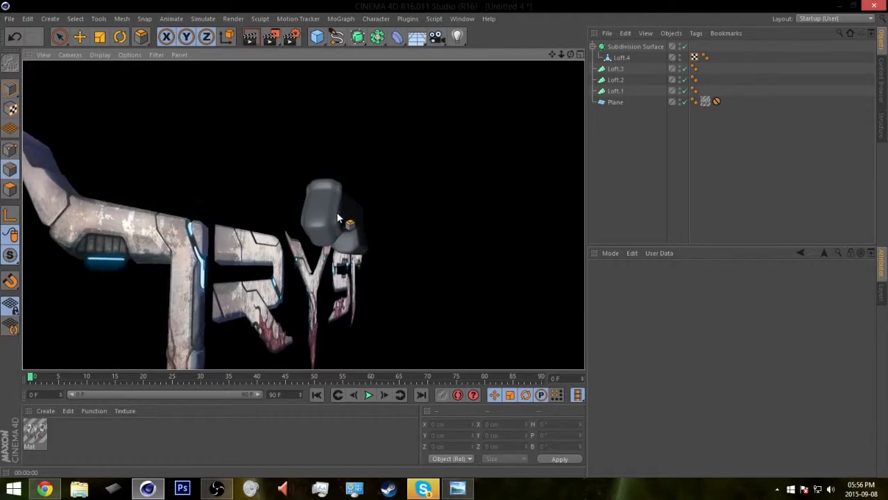
left_click_drag(338, 218, 253, 287, "alt")
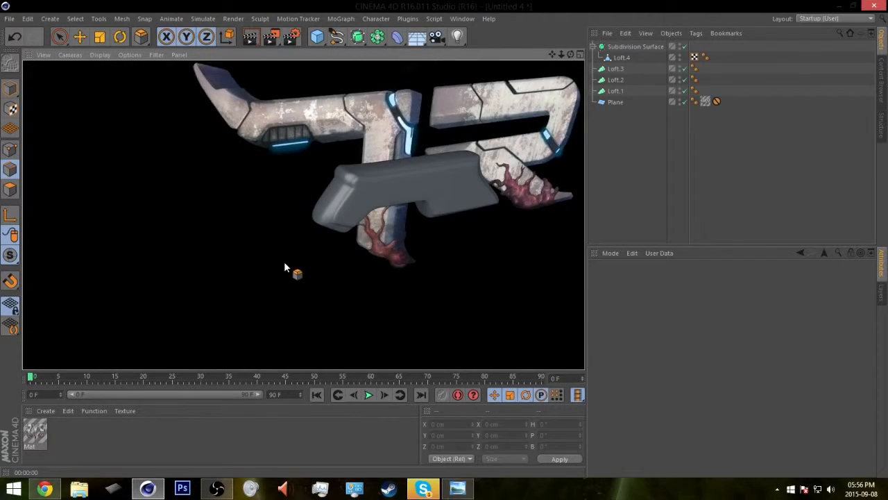
mouse_move(393, 176)
left_mouse_down("alt")
mouse_move(327, 183)
mouse_move(459, 218)
mouse_move(426, 223)
mouse_move(534, 200)
left_mouse_up("alt")
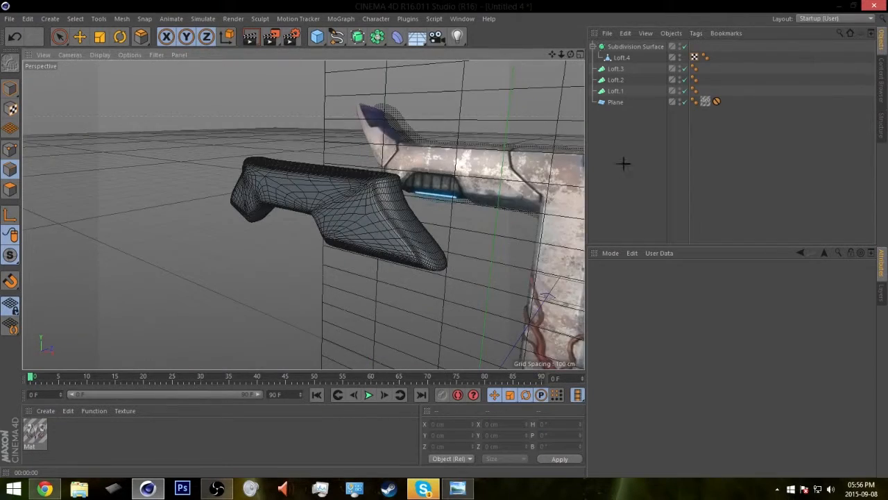
right_click_drag(445, 198, 393, 214, "alt")
left_click_drag(392, 214, 442, 207, "alt")
Compare the smoothed panel with the logo artwork in the front view, then return to the perspective view.
middle_click(443, 204)
middle_click(410, 268)
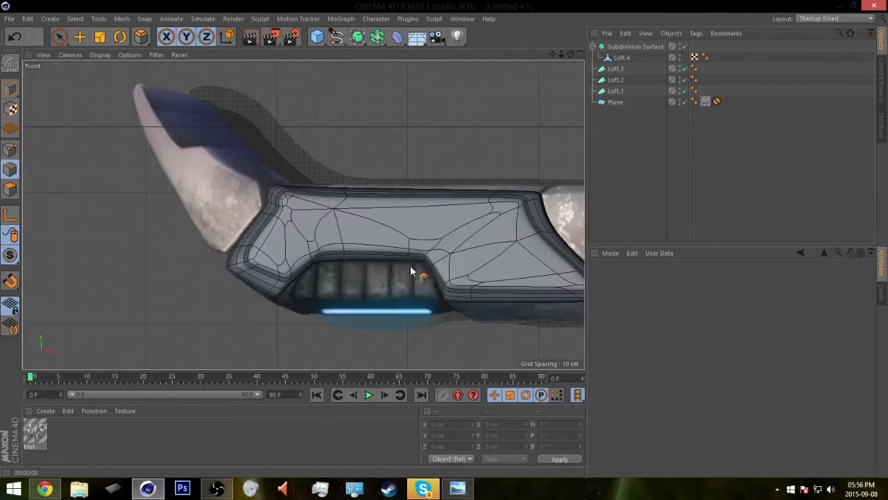
middle_click_drag(444, 250, 273, 244, "alt")
right_click_drag(315, 244, 267, 258, "alt")
left_click_drag(267, 258, 301, 259, "alt")
key("ctrl+shift+z")
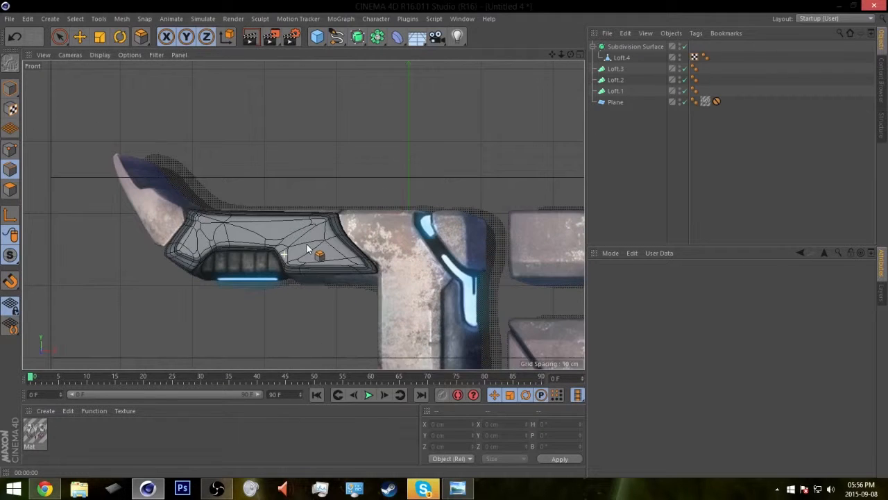
right_click_drag(261, 240, 297, 242, "alt")
middle_click_drag(297, 241, 333, 238, "alt")
right_click_drag(330, 238, 337, 238, "alt")
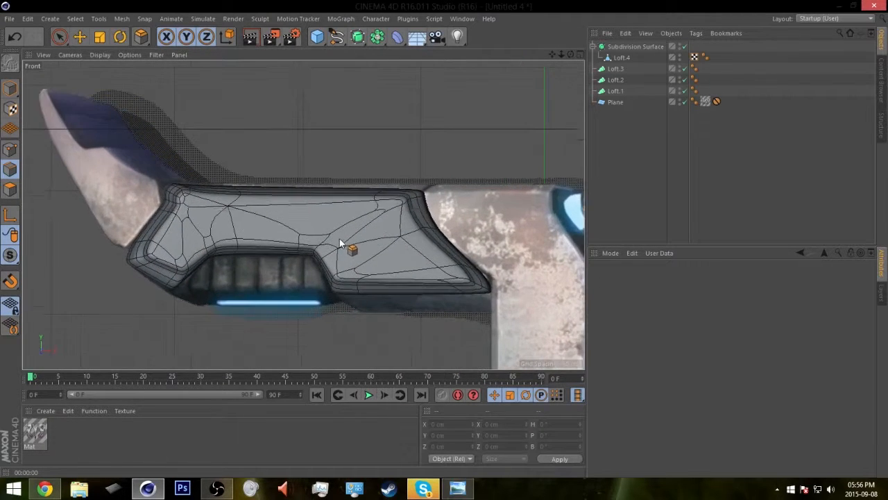
middle_click(337, 239)
middle_click(256, 177)
left_click_drag(362, 227, 354, 263, "alt")
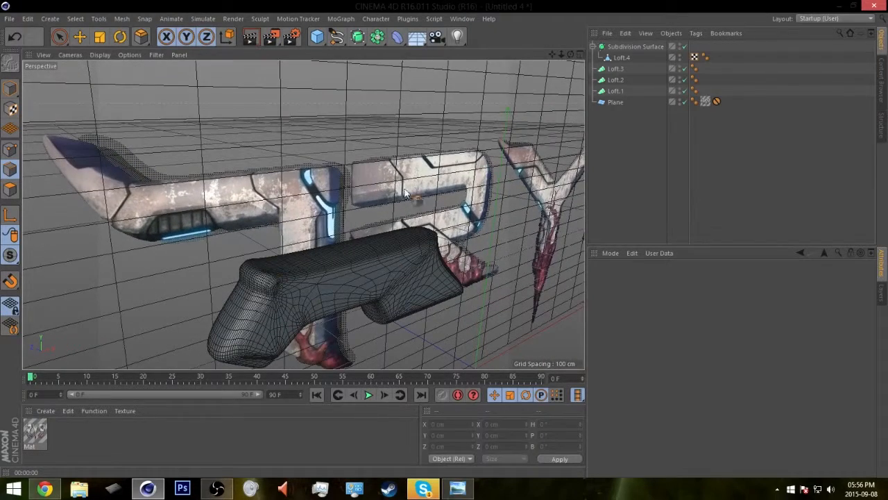
left_click(45, 410)
mouse_move(76, 386)
mouse_move(139, 420)
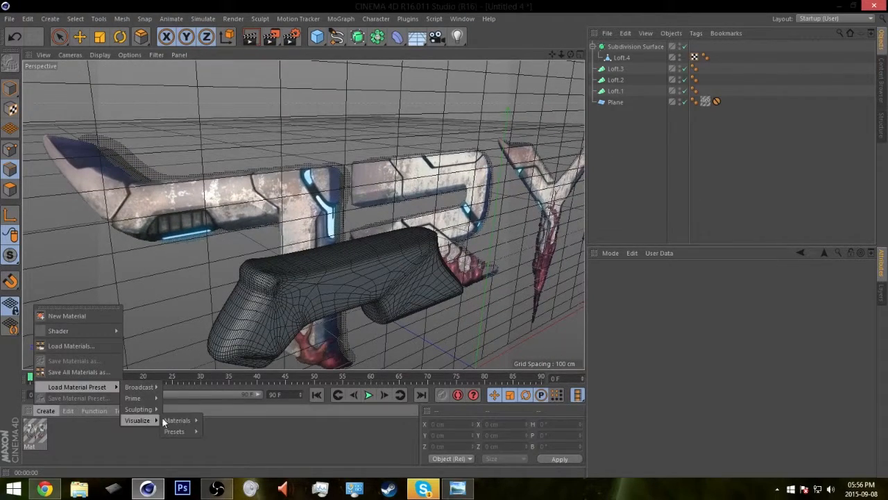
mouse_move(177, 420)
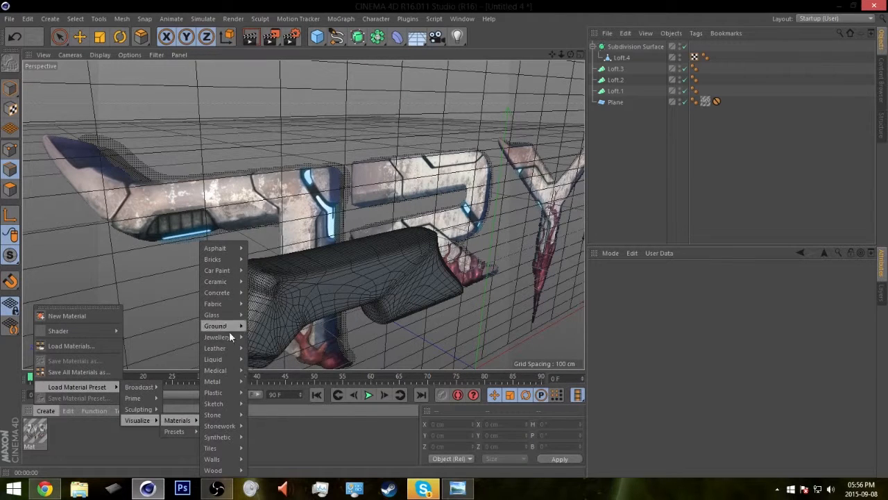
mouse_move(225, 381)
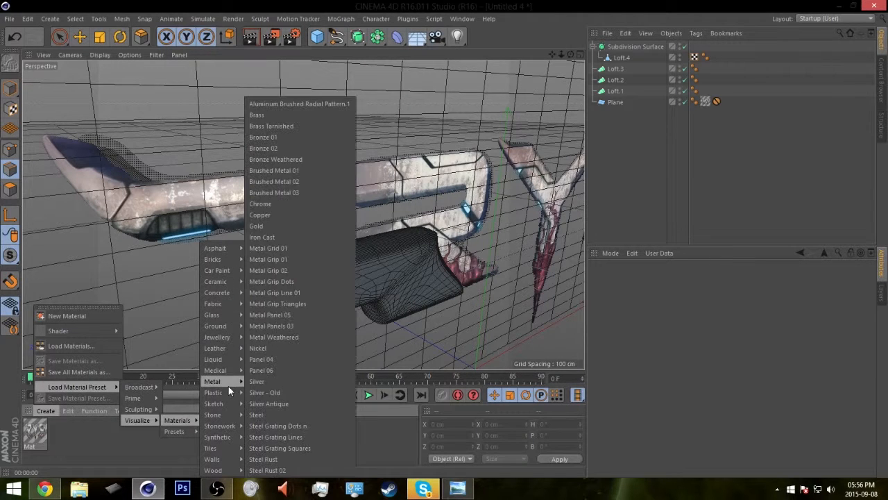
left_click(279, 392)
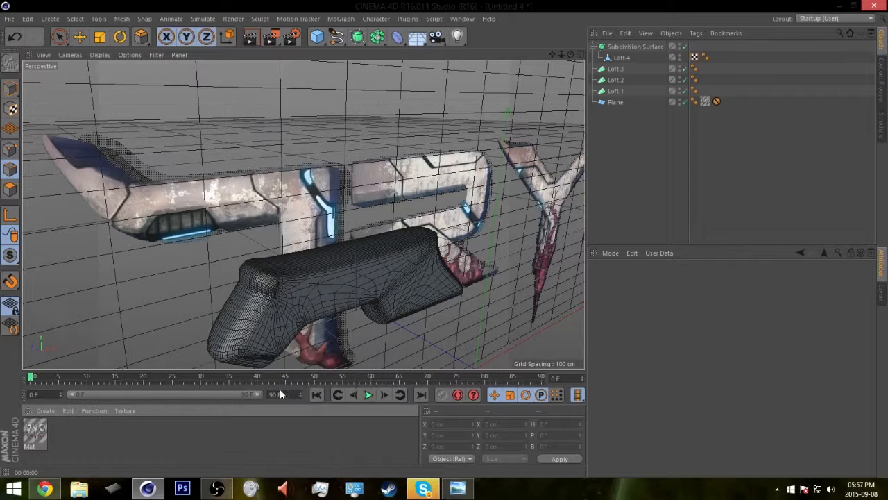
key("ctrl+z")
Load the Visualize metal preset Metal Weathered and apply it to Loft.4.
left_click(45, 410)
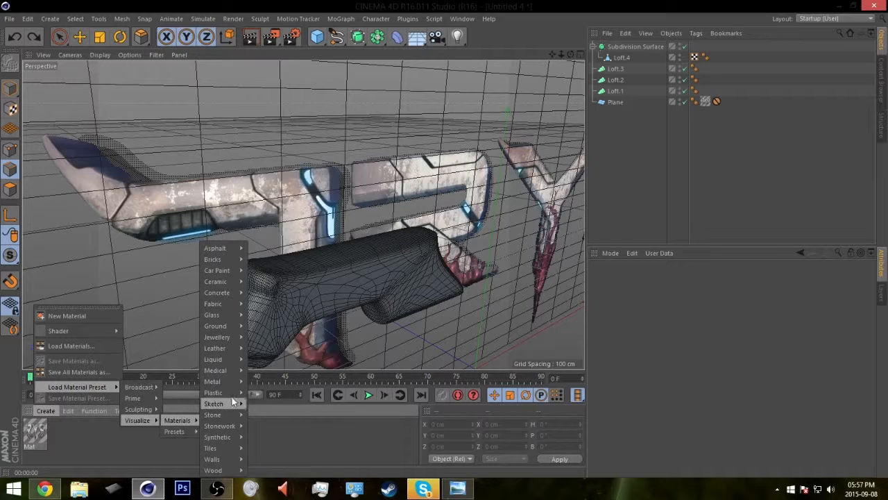
mouse_move(227, 381)
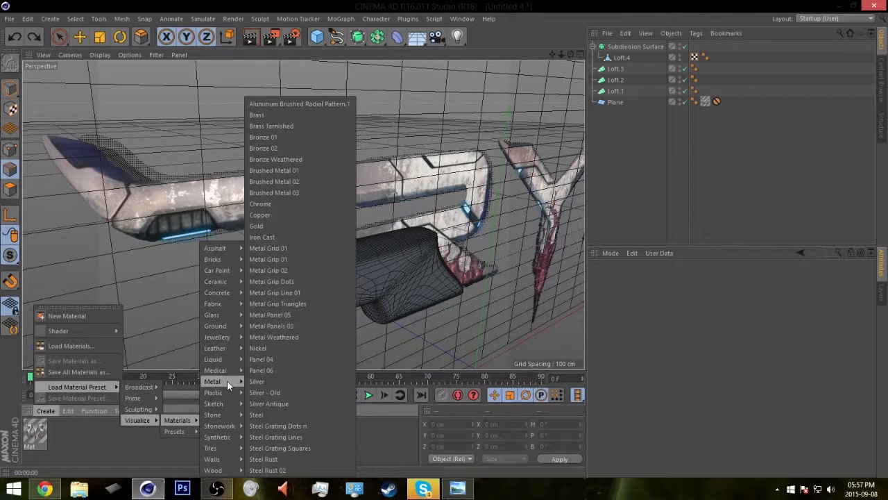
left_click(278, 338)
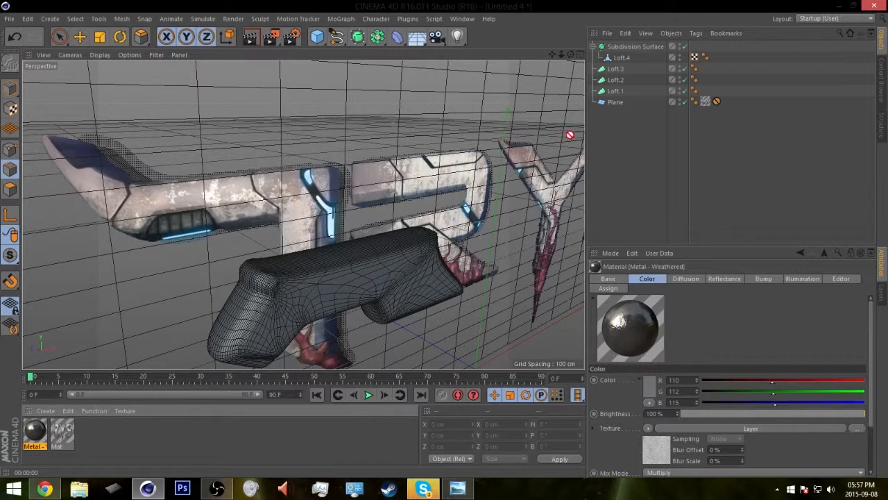
left_click_drag(612, 61, 617, 59)
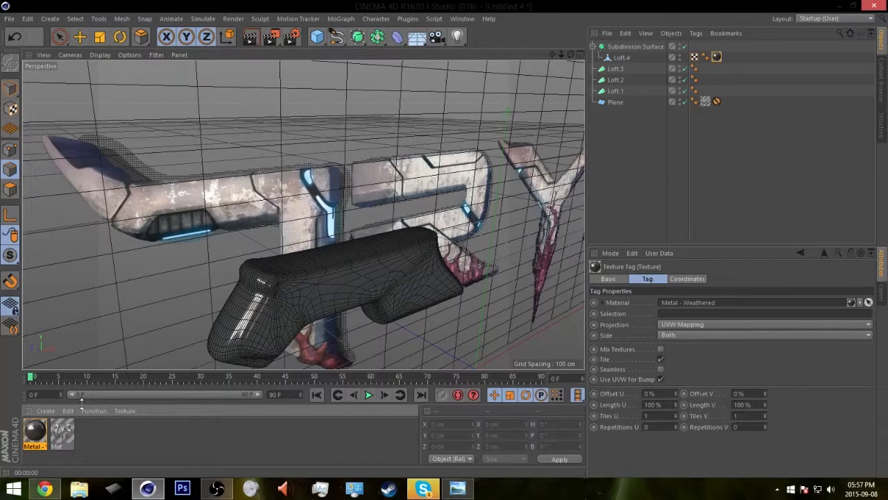
Load the Visualize metal preset Steel Rust 02 and apply it to Loft.4 as a second material.
left_click(46, 410)
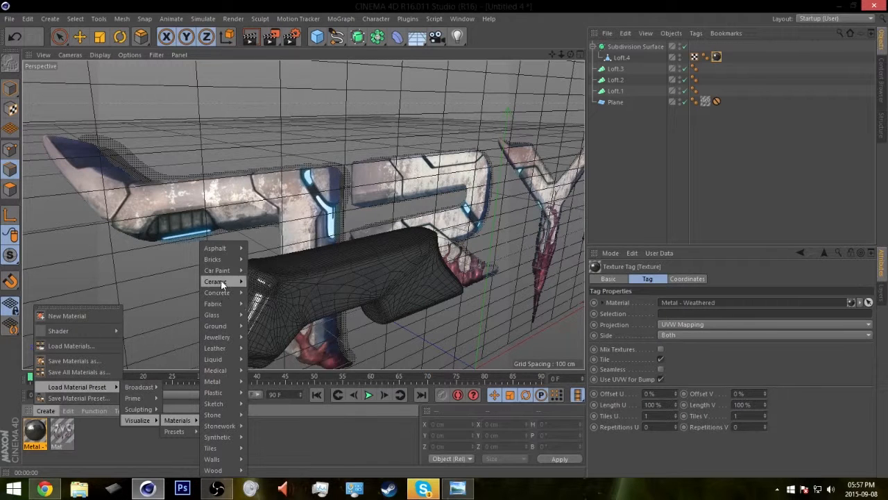
mouse_move(221, 381)
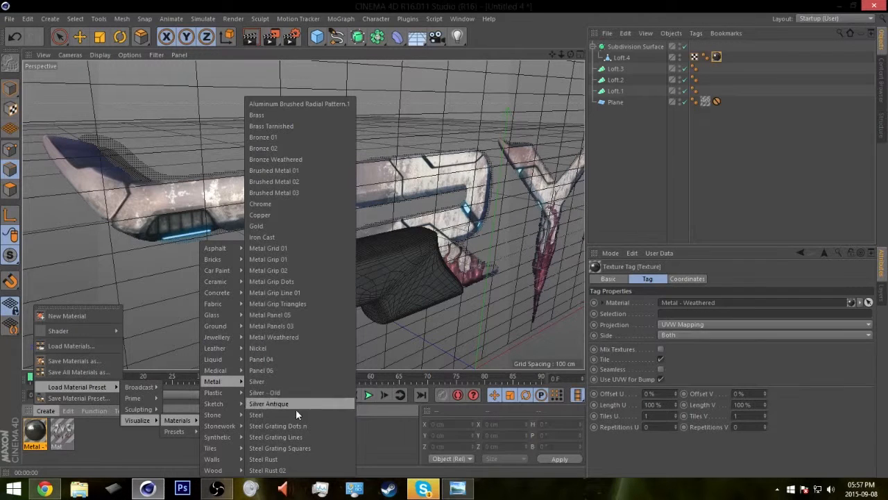
left_click(267, 470)
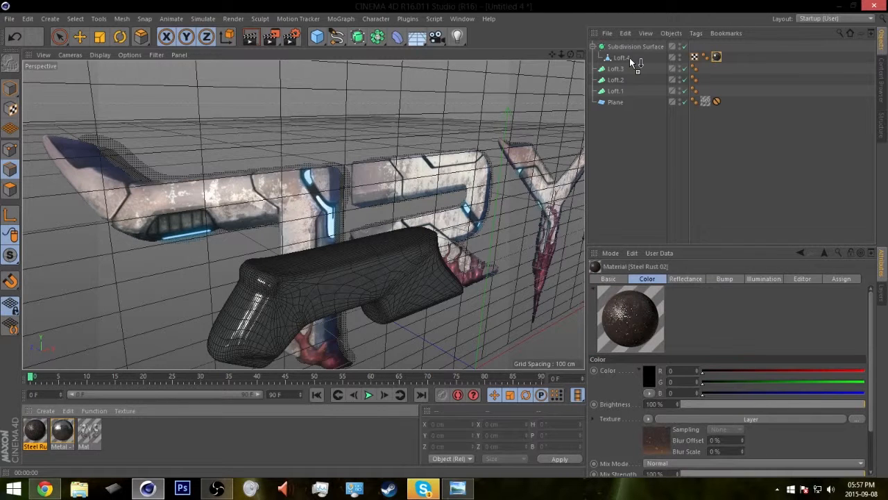
left_click_drag(630, 61, 630, 60)
Open Steel Rust 02 in the Material Editor, look through its channels and enable Transparency.
double_click(43, 437)
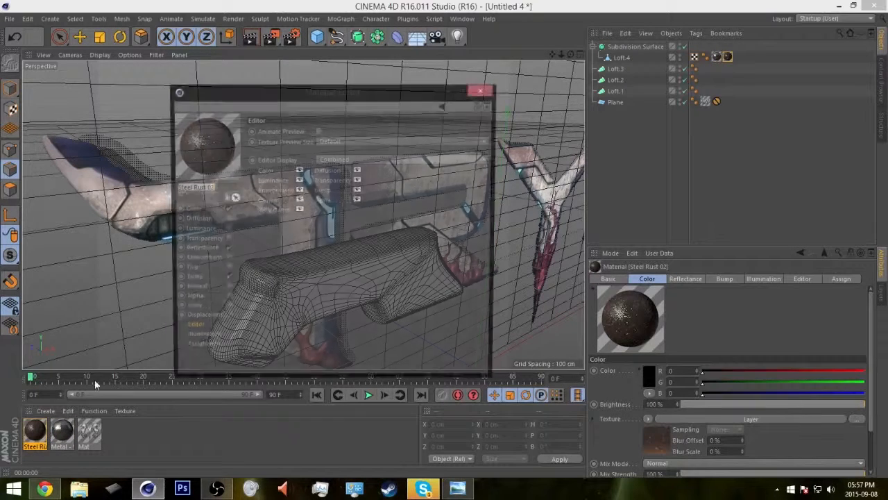
left_click(206, 208)
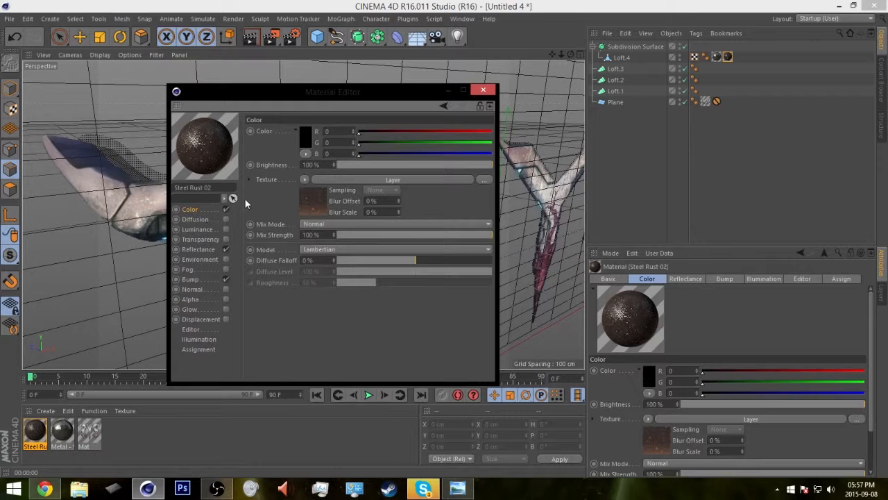
left_click(199, 279)
left_click(302, 182)
left_click(196, 280)
left_click(203, 259)
left_click(209, 239)
left_click(225, 239)
Copy the Layer texture from Steel Rust 02's Color channel into its Transparency channel.
left_click(207, 209)
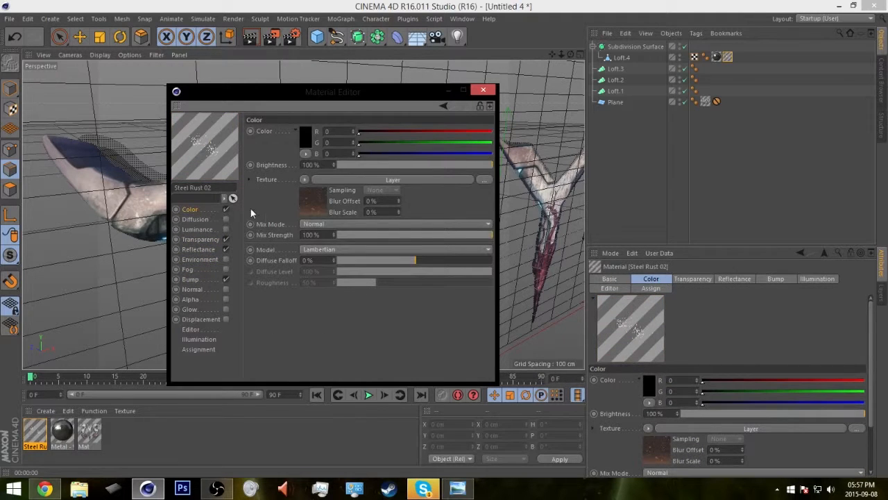
left_click(308, 179)
left_click(320, 240)
left_click(205, 240)
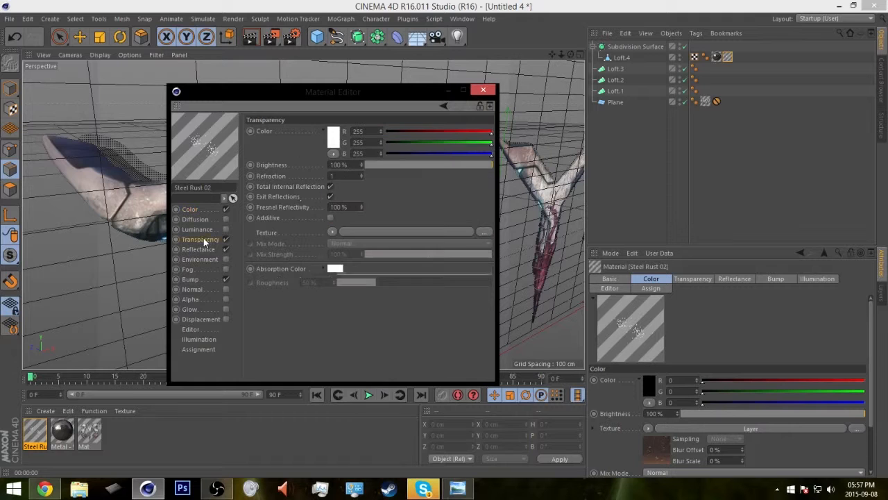
left_click(332, 231)
left_click(348, 261)
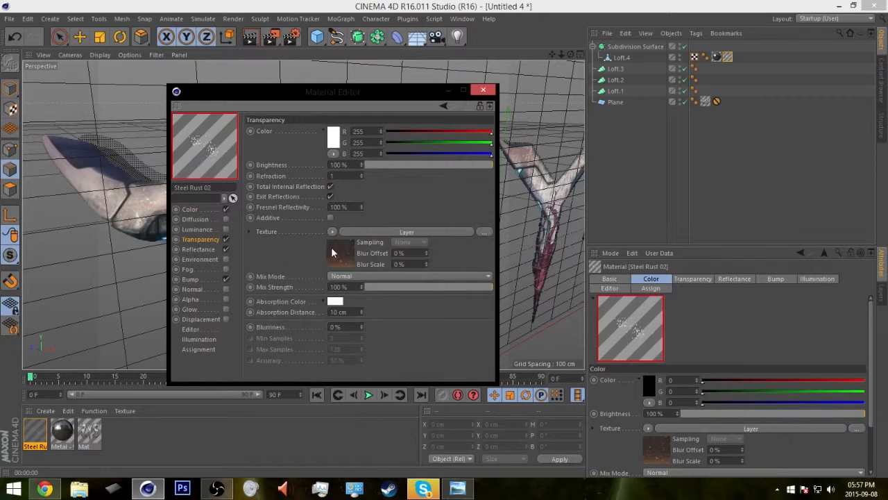
Inspect the Color layer in the transparency Layer shader and delete that layer.
left_click(337, 253)
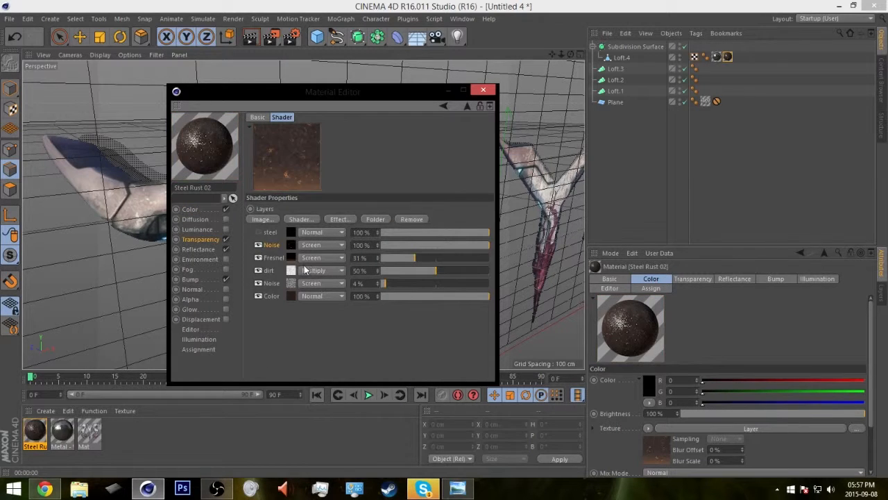
left_click(291, 295)
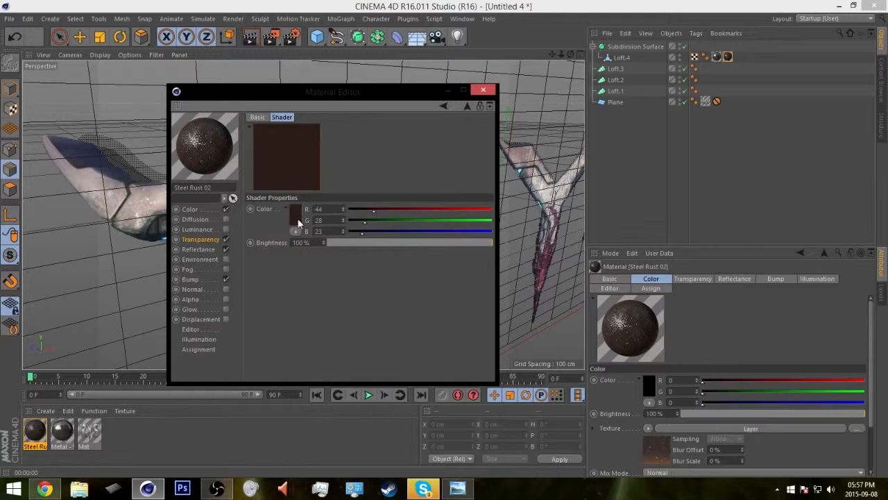
left_click(200, 239)
left_click(347, 261)
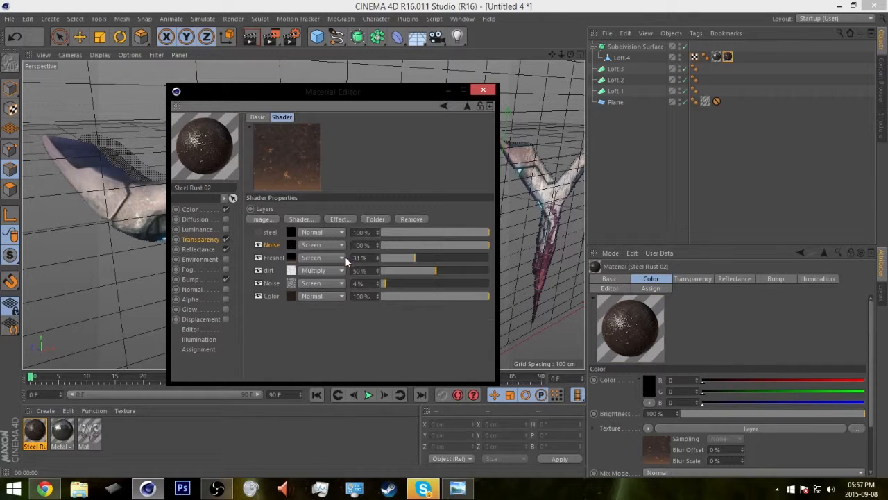
key("Delete")
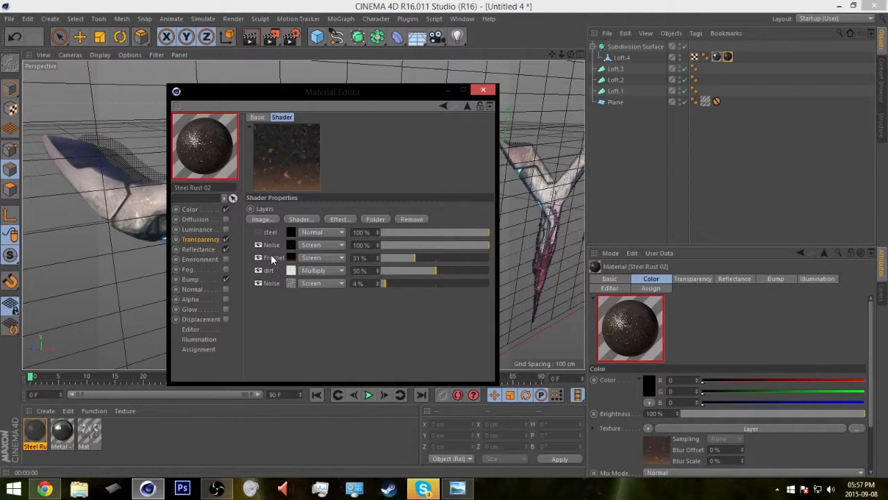
Change the brown knot in the Fresnel layer's gradient to white and return to the layer list.
left_click(291, 259)
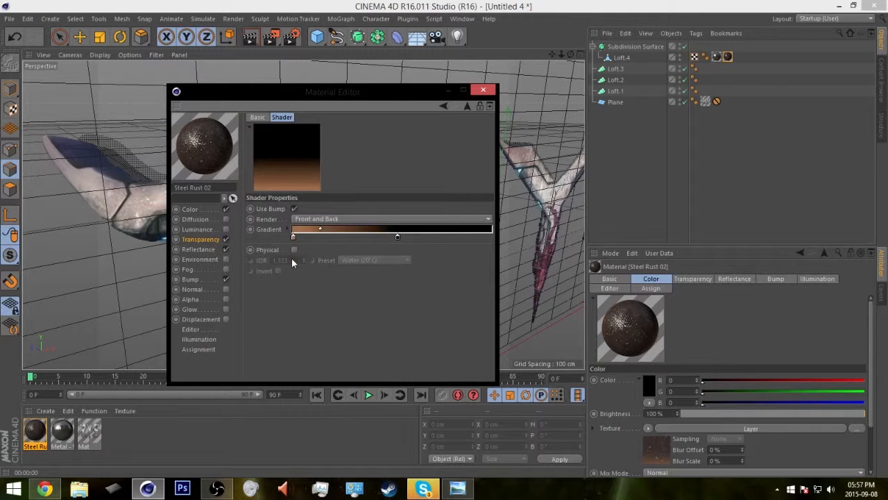
double_click(294, 237)
left_click(235, 201)
left_click(284, 291)
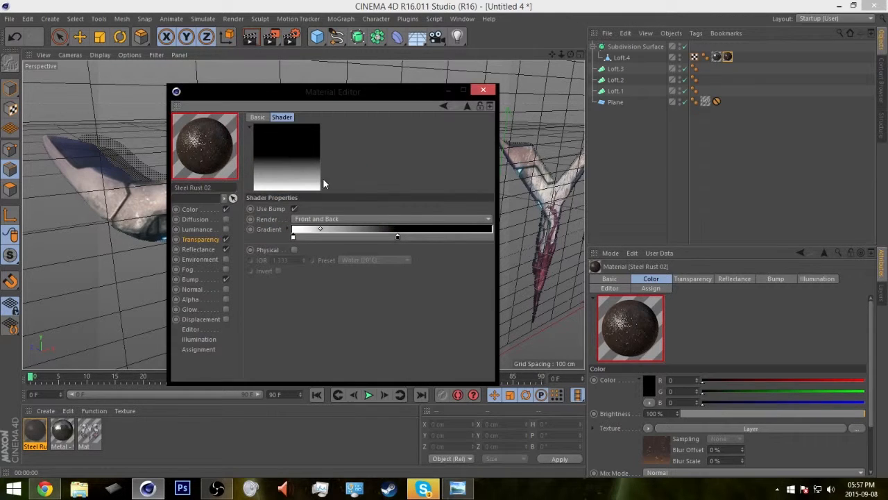
left_click(205, 239)
left_click(329, 247)
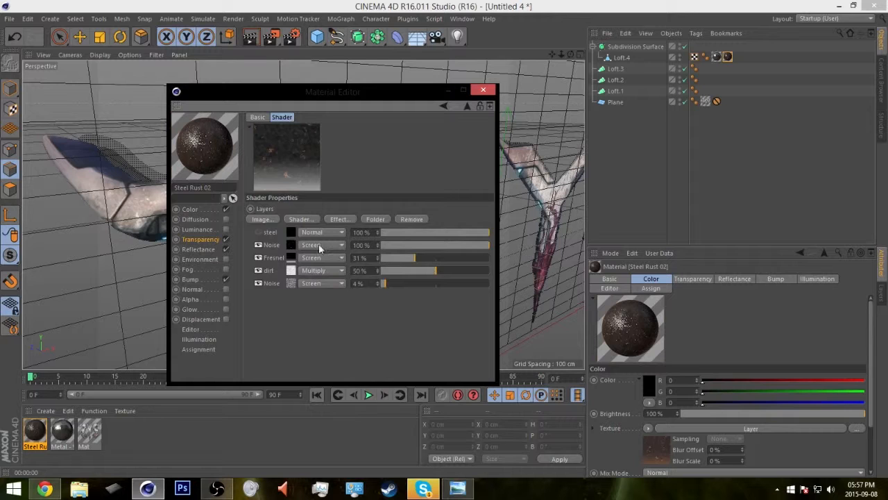
Set Color 2 of the upper Noise layer to white and return to the layer list.
left_click(292, 245)
left_click(325, 219)
left_click(292, 220)
left_click(314, 274)
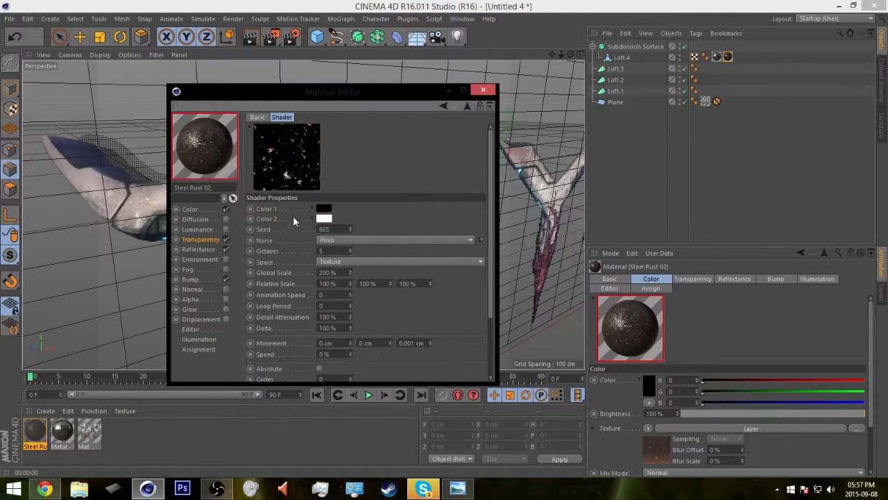
left_click(444, 105)
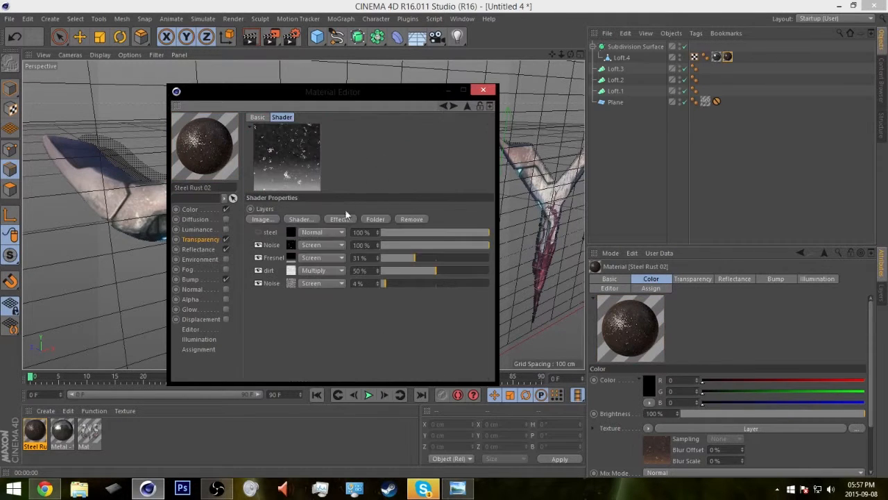
Delete the Fresnel and steel layers from the transparency Layer shader.
left_click(270, 258)
key("Delete")
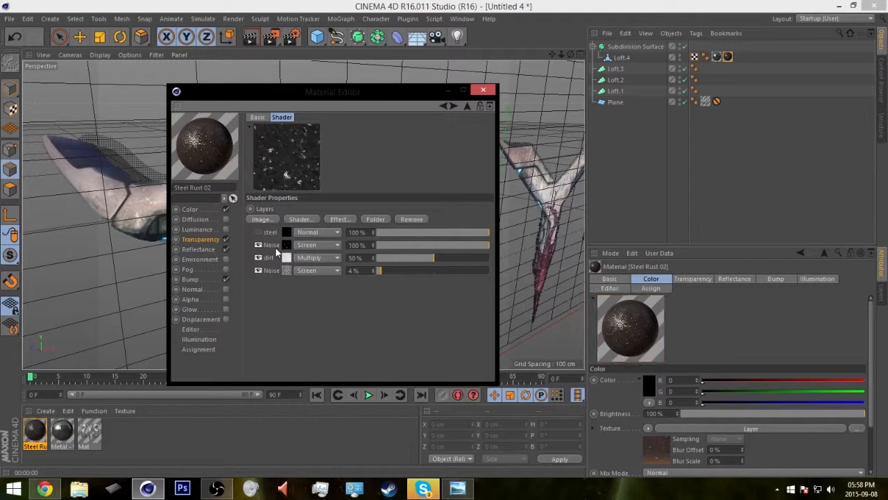
left_click(274, 231)
key("Delete")
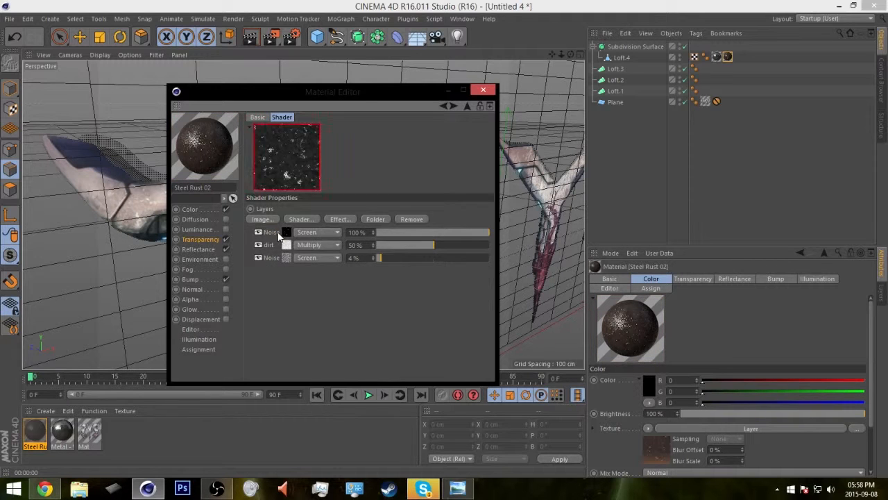
Try the Multiply mix mode and a 33% mix strength on the transparency texture, restoring Normal and 100%.
left_click(200, 239)
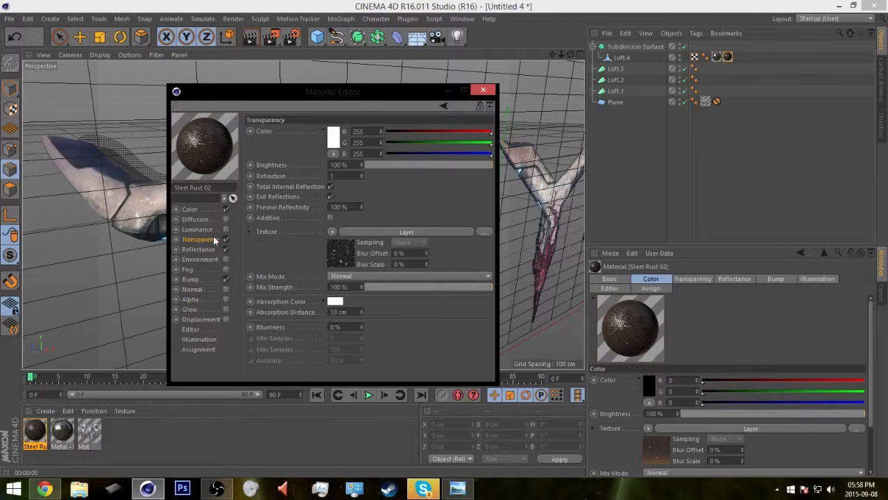
left_click(345, 276)
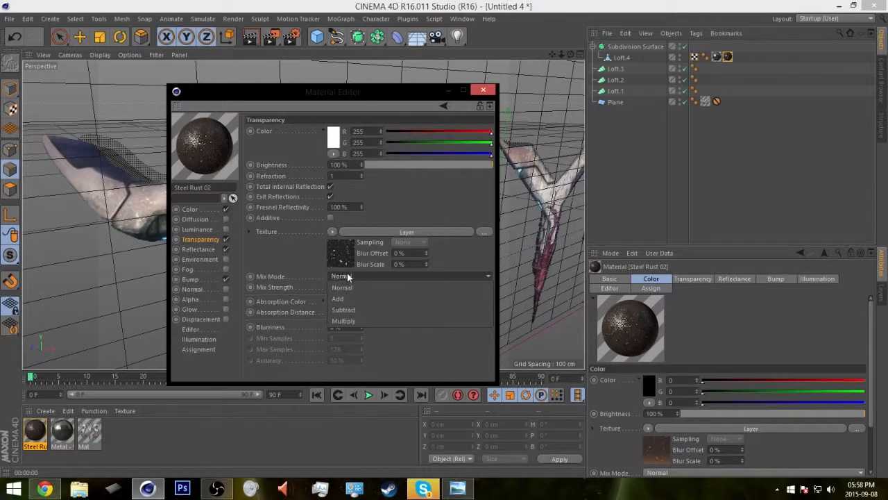
left_click(352, 314)
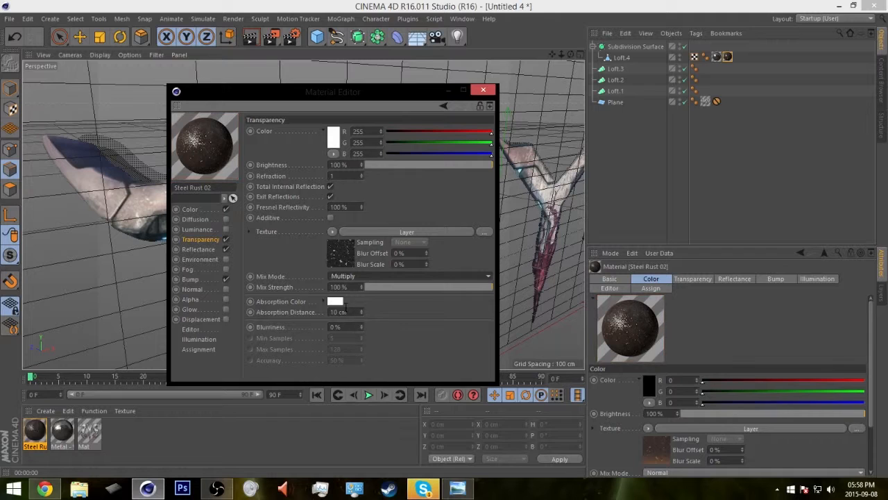
left_click(354, 276)
left_click(355, 286)
left_click_drag(391, 284, 408, 290)
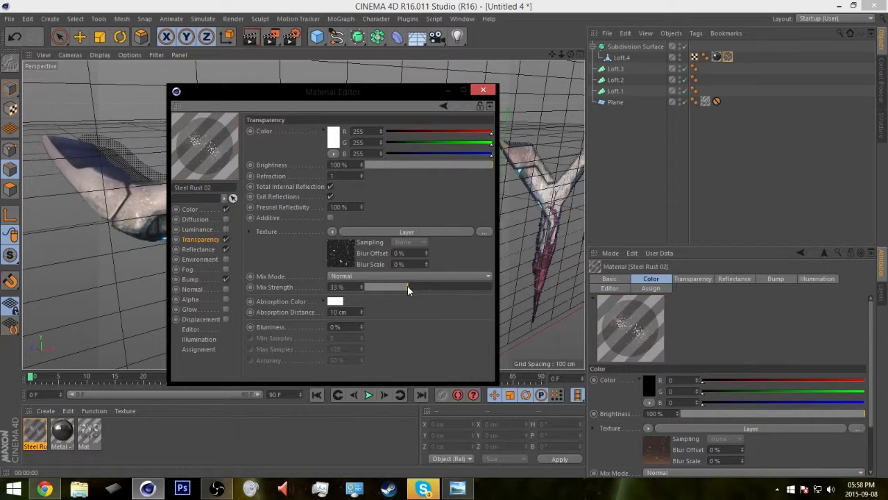
left_click_drag(406, 286, 494, 287)
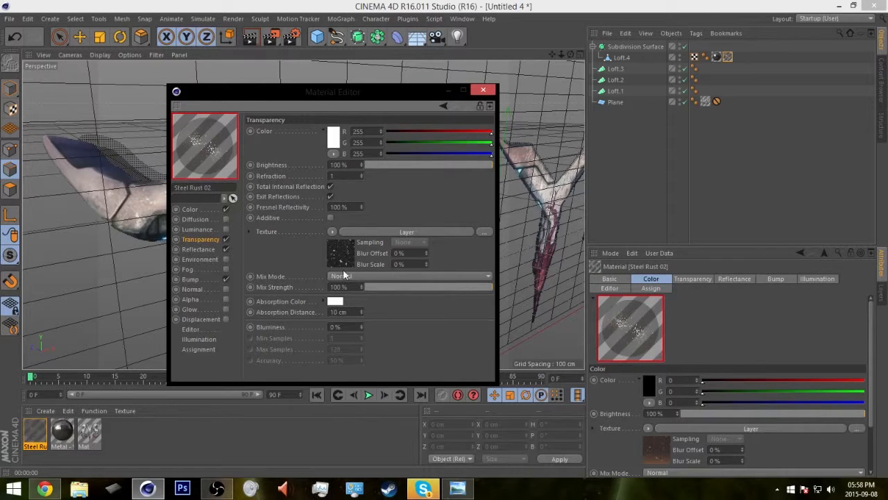
Set the lower Noise layer's strength to 0% in the transparency Layer shader.
left_click(343, 256)
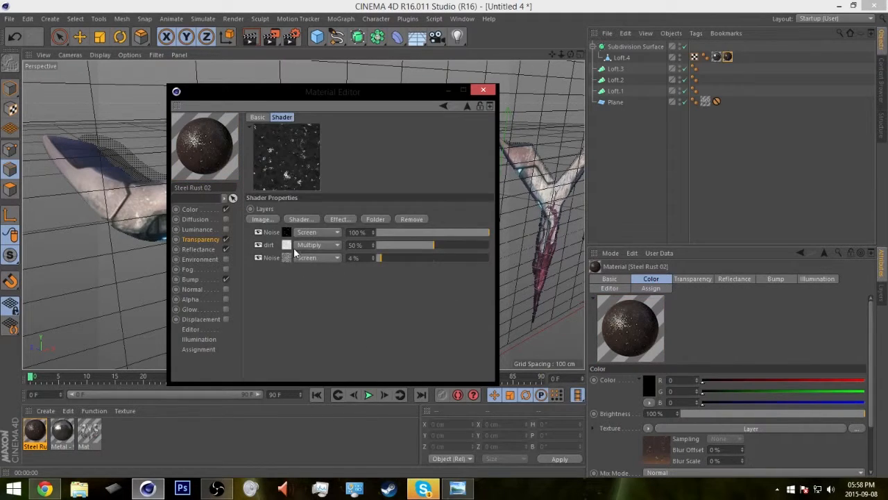
left_click_drag(383, 258, 337, 258)
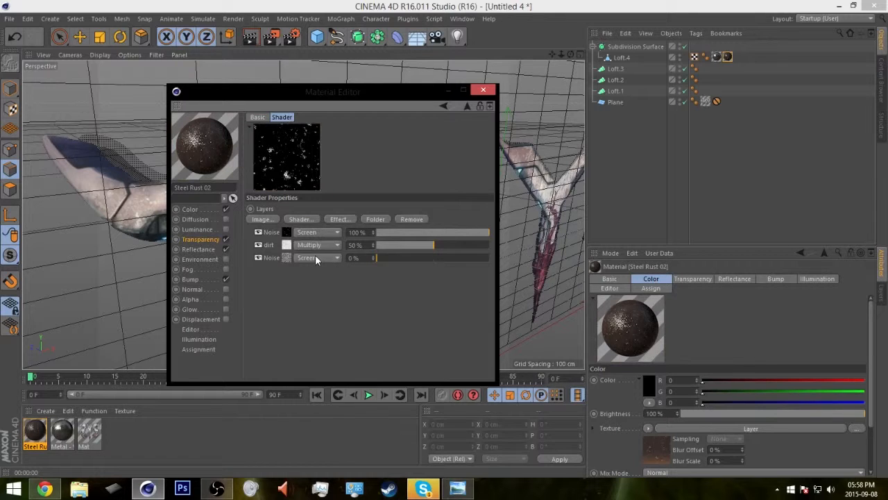
left_click(209, 240)
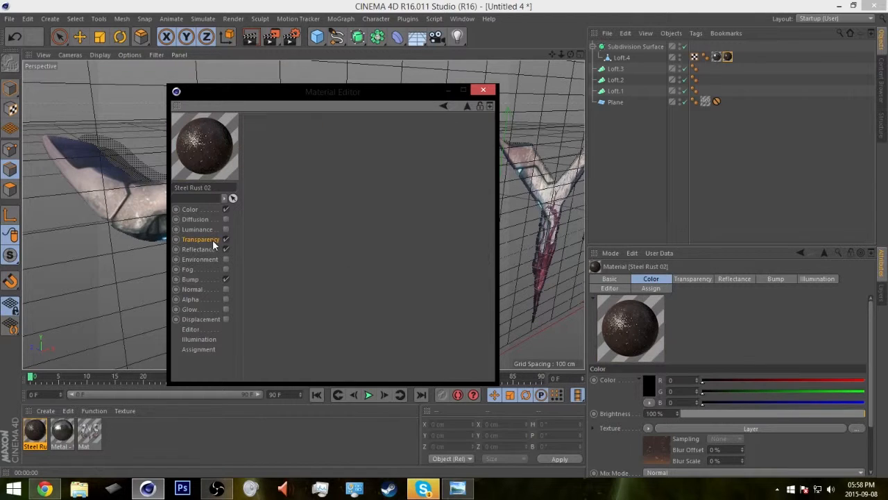
Enable Steel Rust 02's Alpha channel, copy the transparency Layer texture into it, and close the Material Editor.
left_click(328, 231)
left_click(351, 251)
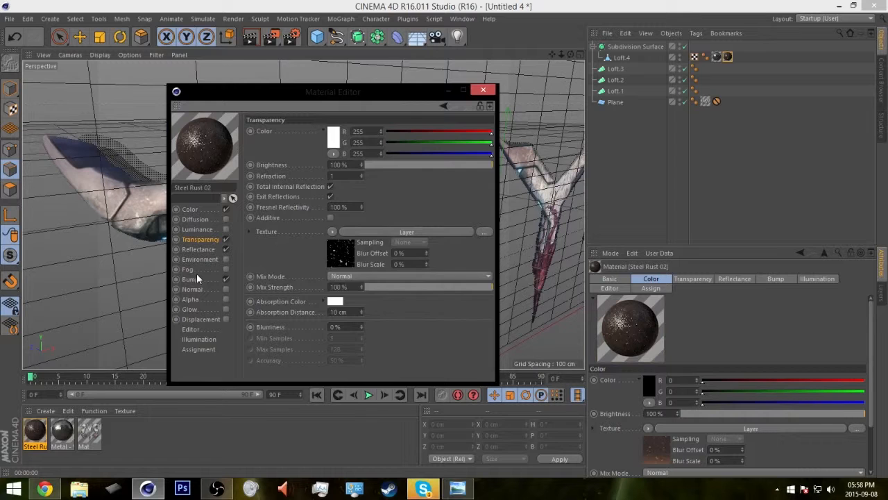
left_click(225, 299)
left_click(303, 196)
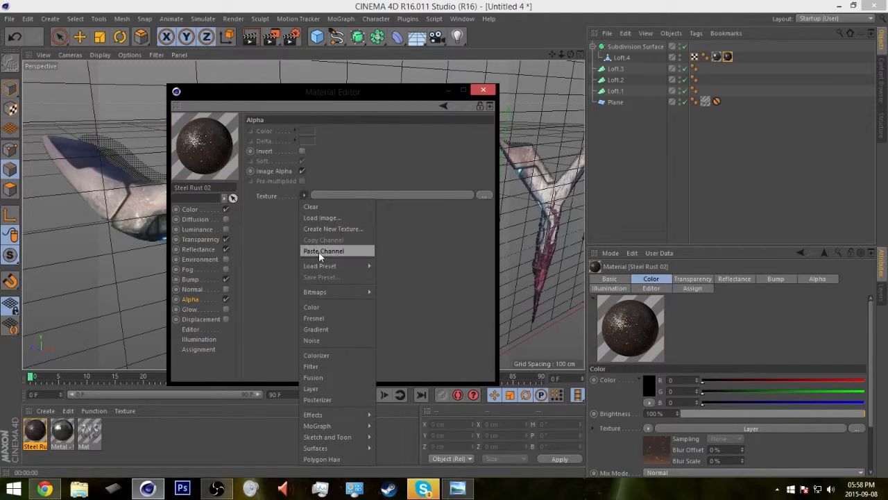
left_click(318, 250)
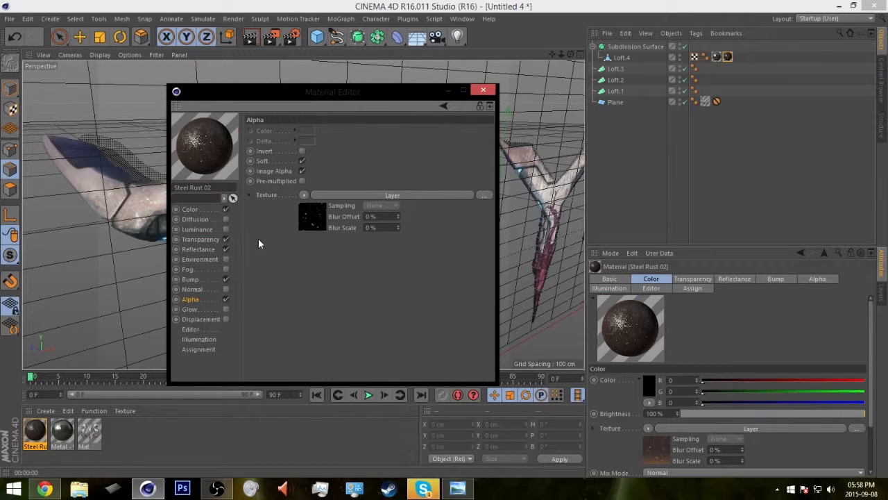
left_click(484, 90)
Render the perspective view to check the rusty material on the arm panel.
scroll(291, 257, "up", 3)
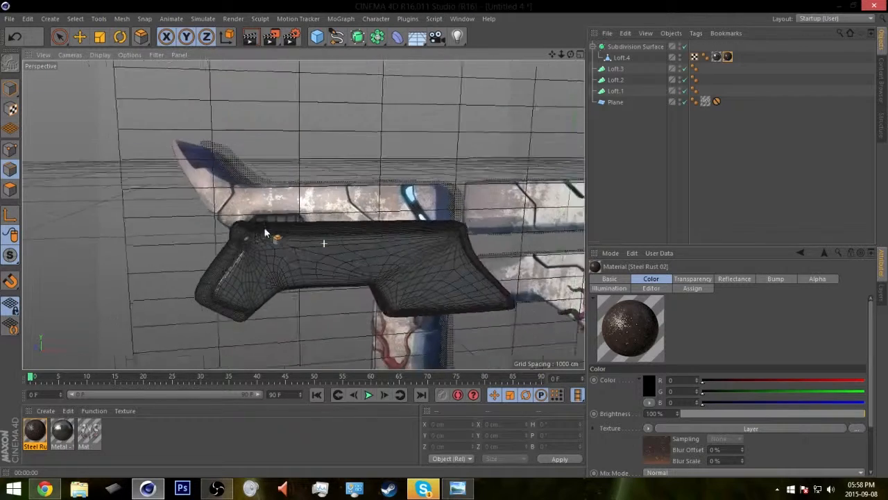
right_click_drag(265, 233, 381, 277, "alt")
key("ctrl+r")
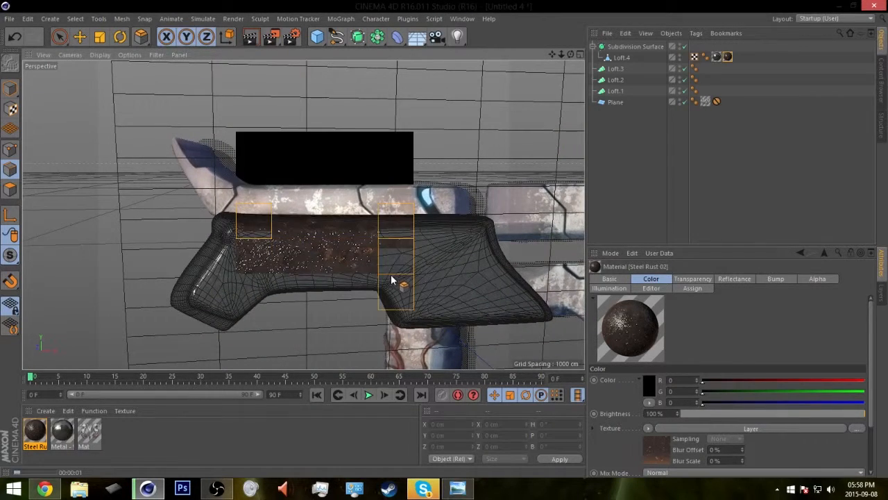
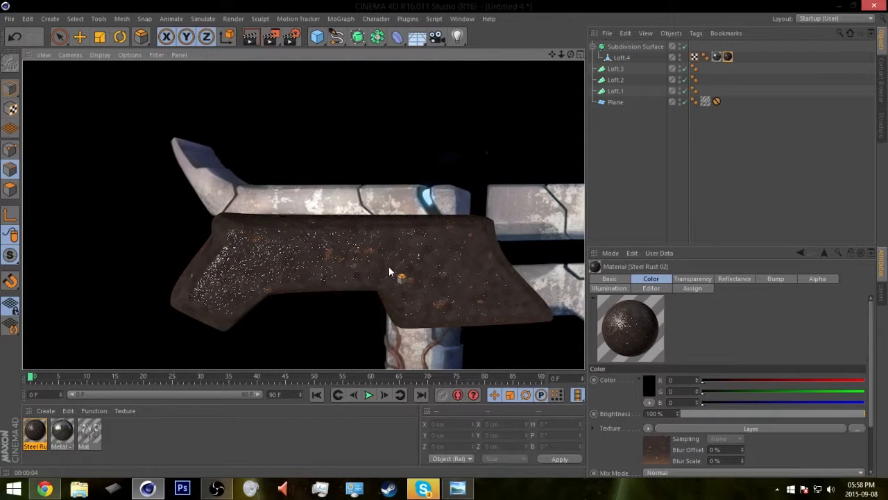
left_click_drag(428, 262, 301, 234, "alt")
Add a null named "First piece" and place the Subdivision Surface group inside it.
left_click_drag(316, 36, 339, 43)
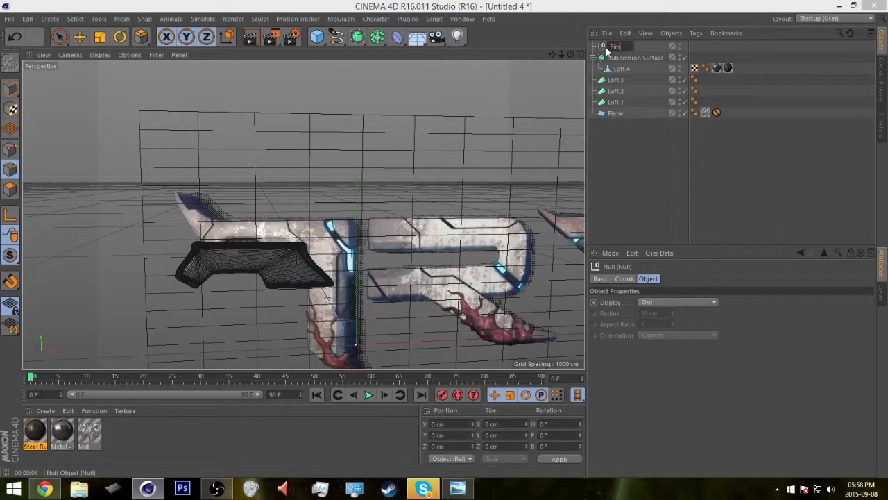
left_click(606, 48)
type("First piece")
key("Return")
left_click_drag(636, 59, 622, 47)
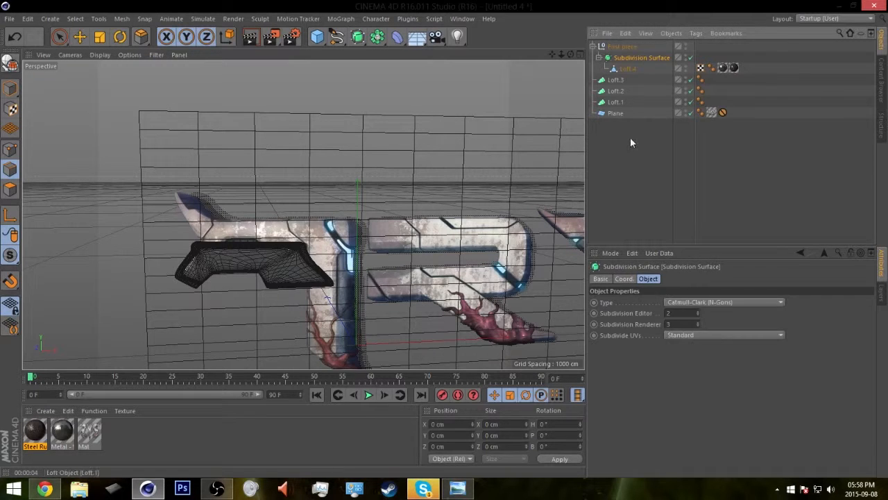
left_click(637, 138)
left_click(593, 47)
Hide the First piece group in both the editor and the renderer.
key("F5")
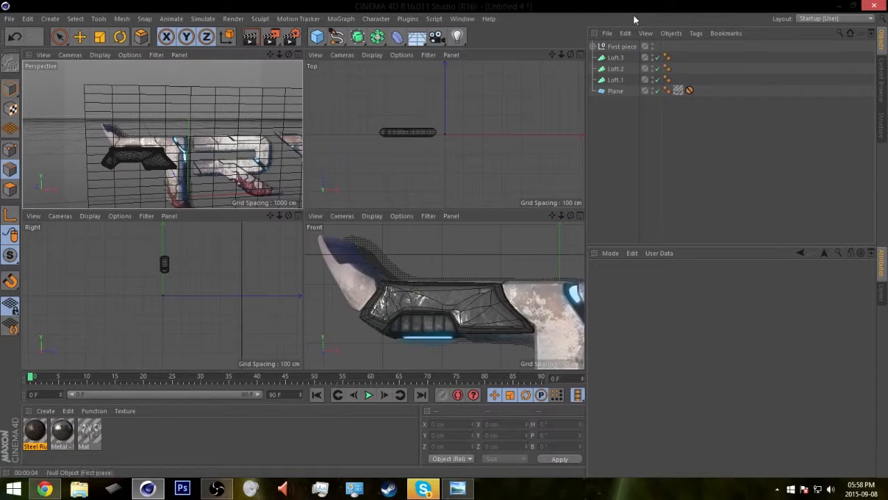
double_click(652, 45)
left_click(652, 44)
left_click(653, 44)
left_click(653, 45)
left_click(653, 48)
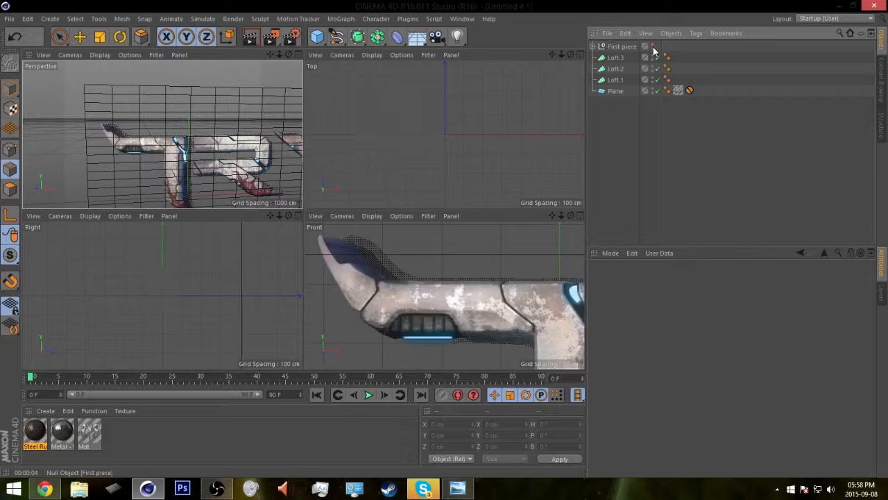
Add a cube as the base for the vent insert under the arm.
middle_click(551, 247)
scroll(390, 246, "up", 5)
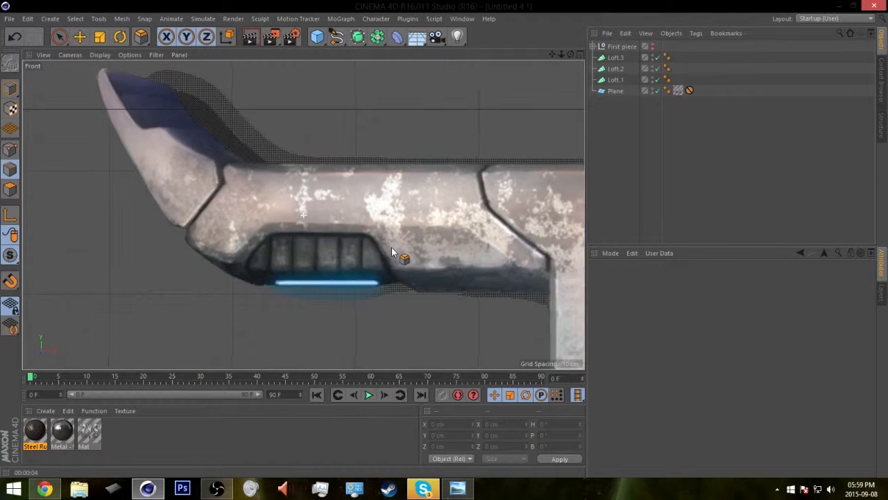
scroll(378, 256, "up", 2)
scroll(324, 221, "down", 3)
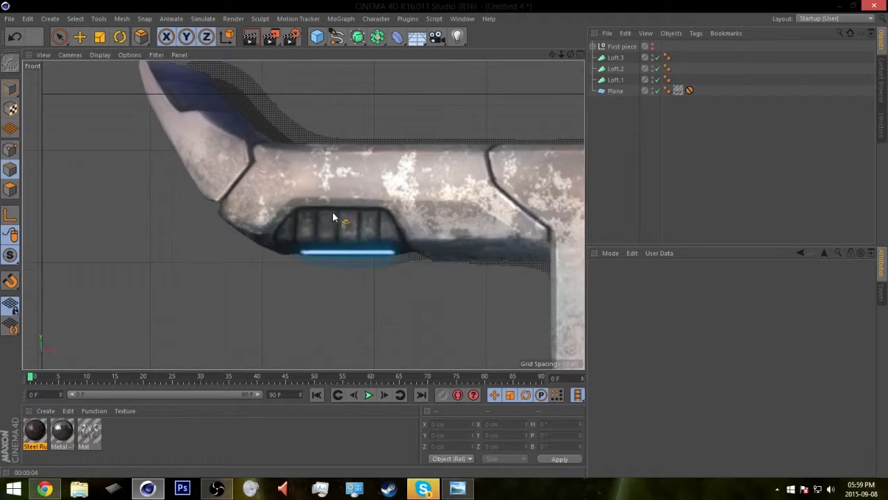
scroll(357, 233, "up", 2)
left_click_drag(317, 39, 329, 76)
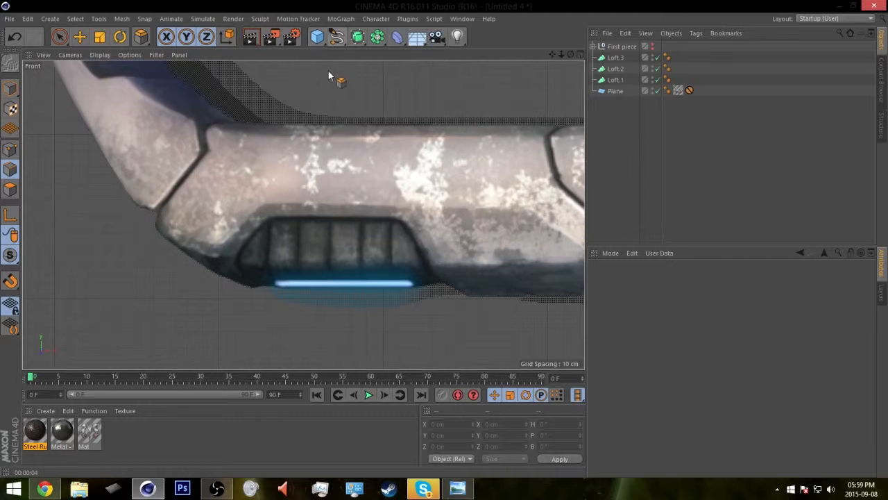
left_click(321, 41)
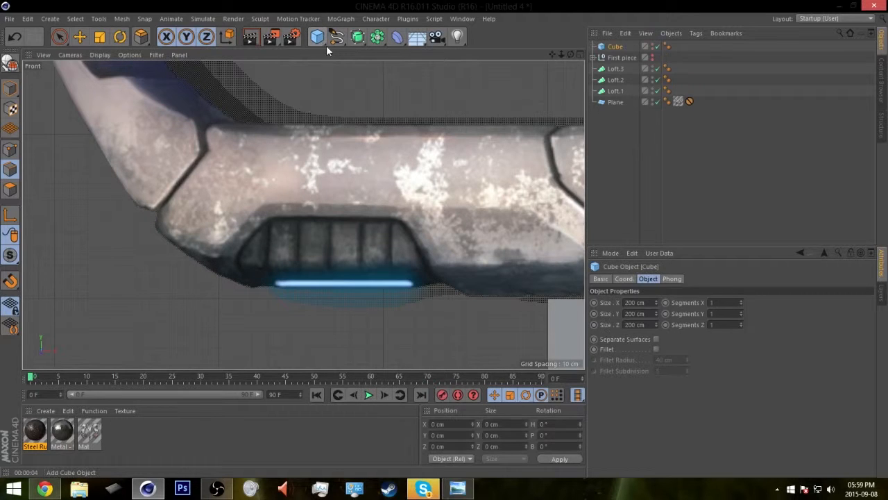
Make the First piece group visible again in both the editor and the renderer.
middle_click(363, 135)
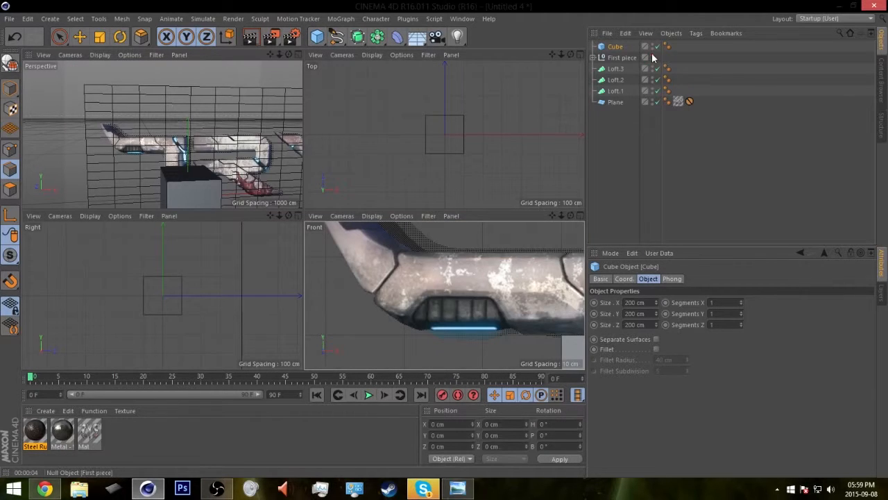
left_click(652, 55)
left_click(655, 55)
left_click(657, 55)
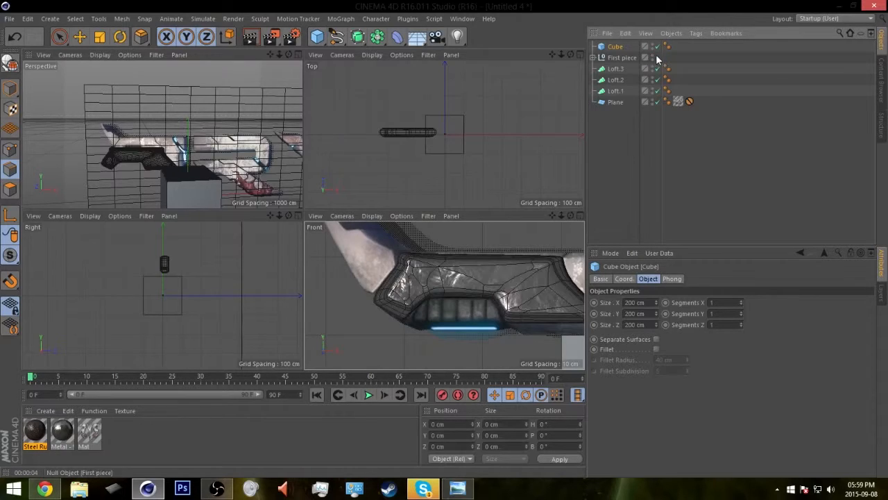
Move the cube to the arm panel and roughly fit it into the recess on the underside.
middle_click(300, 127)
left_click_drag(339, 242, 405, 242, "alt")
left_click(10, 89)
key("e")
left_click_drag(424, 272, 294, 278)
left_click_drag(264, 234, 293, 237)
scroll(263, 222, "up", 3)
left_click_drag(293, 237, 427, 247, "alt")
right_click_drag(427, 247, 398, 247, "alt")
left_click_drag(399, 248, 419, 198, "alt")
left_click_drag(348, 180, 356, 153)
key("ctrl+z")
Adjust the cube to fill the arm panel's recess, with a size of about 137 × 48 × 26 cm.
right_click_drag(371, 217, 407, 229, "alt")
left_click_drag(408, 229, 355, 236, "alt")
right_click_drag(355, 236, 376, 229, "alt")
left_click_drag(377, 230, 374, 254, "alt")
left_click_drag(383, 168, 437, 187)
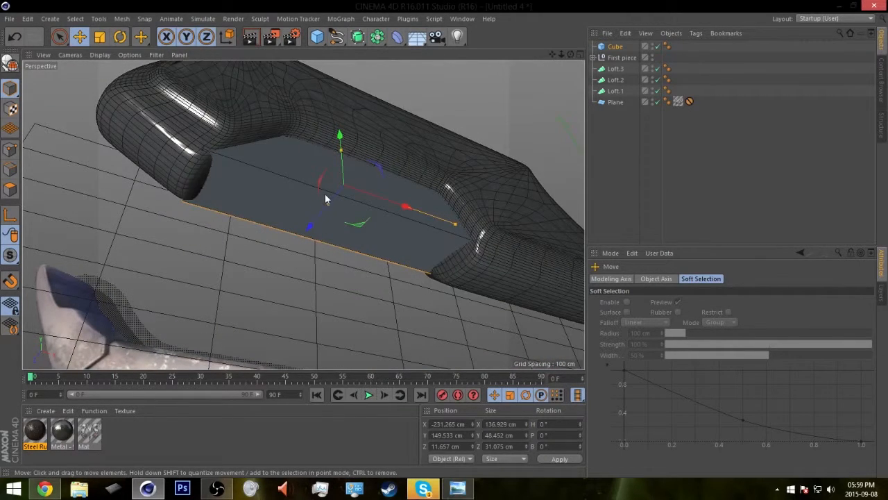
left_click_drag(330, 203, 419, 221)
Make the cube editable and bevel its two long lower edges with an offset of about 2.8 cm.
left_click_drag(366, 243, 293, 217, "alt")
left_click(9, 169)
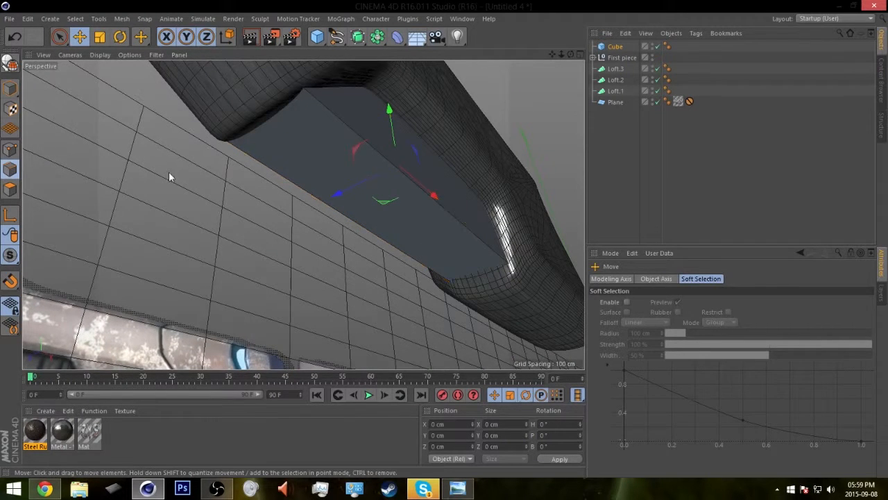
key("c")
left_click(59, 36)
left_click(335, 114)
left_click(326, 204, "shift")
left_click_drag(320, 213, 367, 201, "alt")
right_click(333, 213)
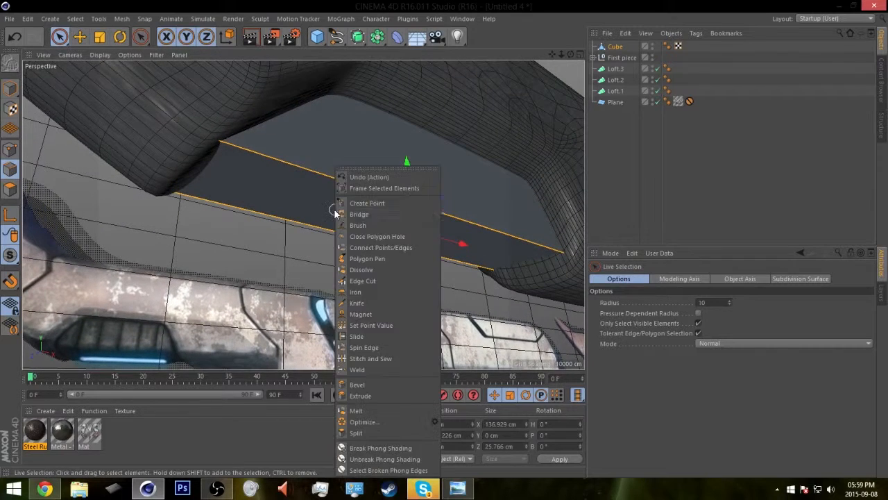
left_click(357, 383)
left_click_drag(677, 324, 685, 323)
left_click_drag(339, 283, 406, 278)
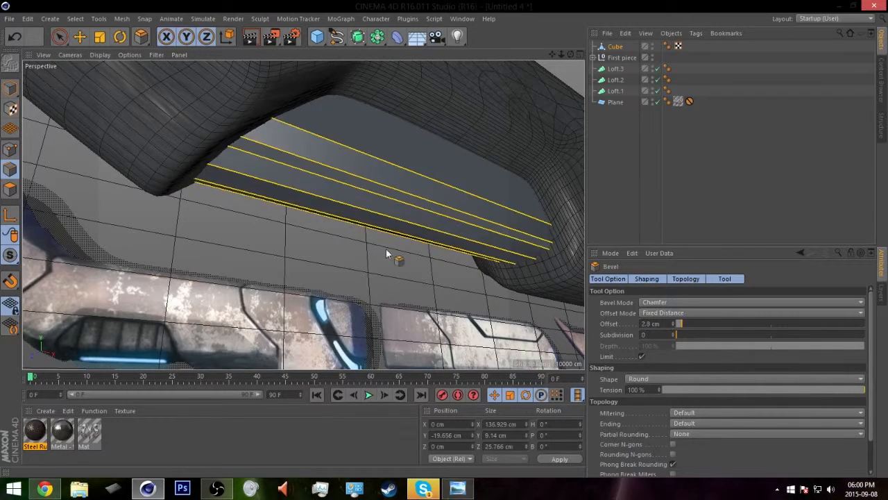
Scale the beveled cube up uniformly to about 150 × 53 × 28 cm within the recess.
left_click_drag(412, 206, 381, 235, "alt")
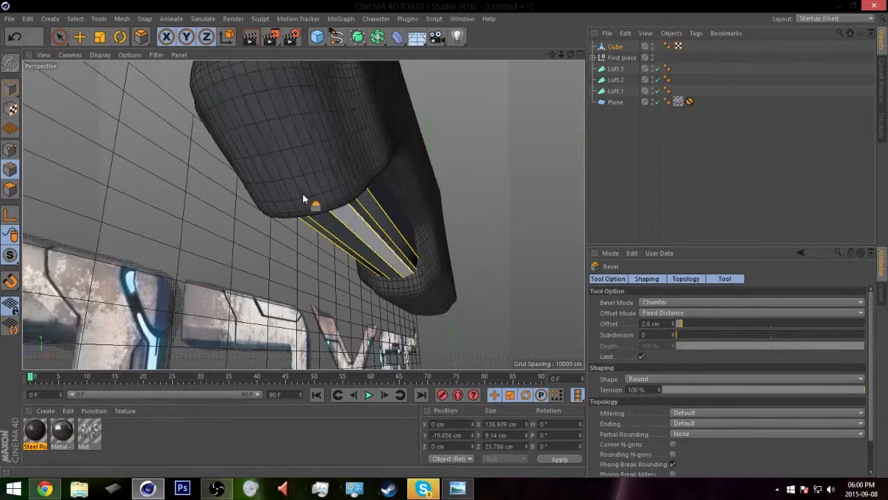
left_click(10, 90)
key("e")
left_click_drag(368, 195, 604, 183, "alt")
key("t")
left_click(604, 184)
left_click_drag(485, 209, 521, 120, "alt")
left_click(424, 179)
left_click_drag(425, 179, 472, 89, "alt")
Add a Subdivision Surface and place the Cube inside it.
left_click(358, 37)
left_click_drag(614, 58, 616, 47)
left_click_drag(361, 200, 404, 169, "alt")
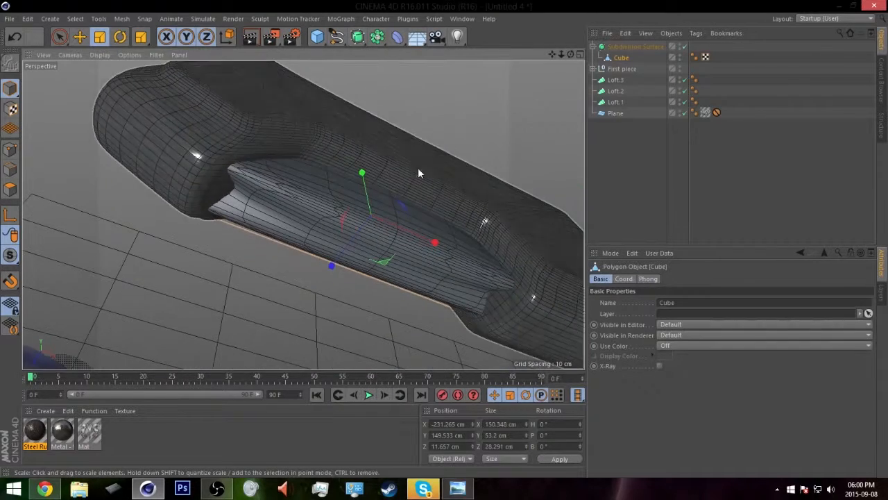
Take the Cube out of the Subdivision Surface and isolate it in the viewport.
left_click_drag(621, 58, 624, 148)
left_click_drag(437, 226, 450, 206, "alt")
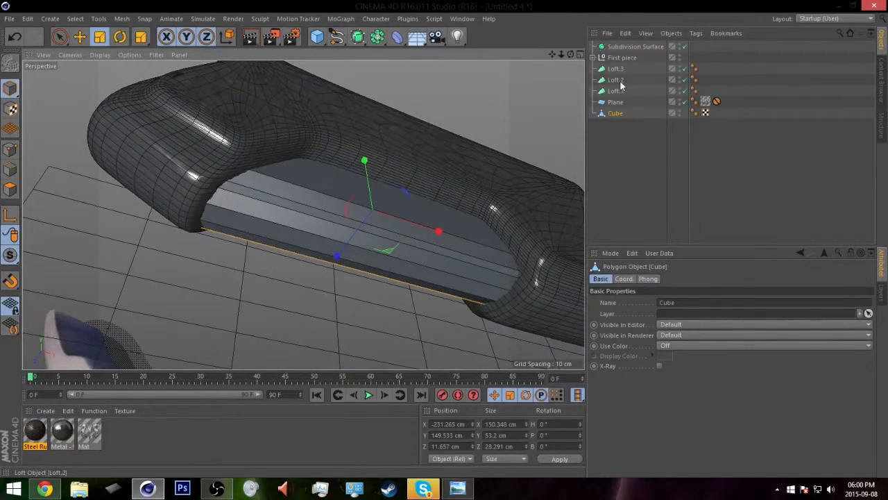
left_click_drag(10, 254, 100, 285)
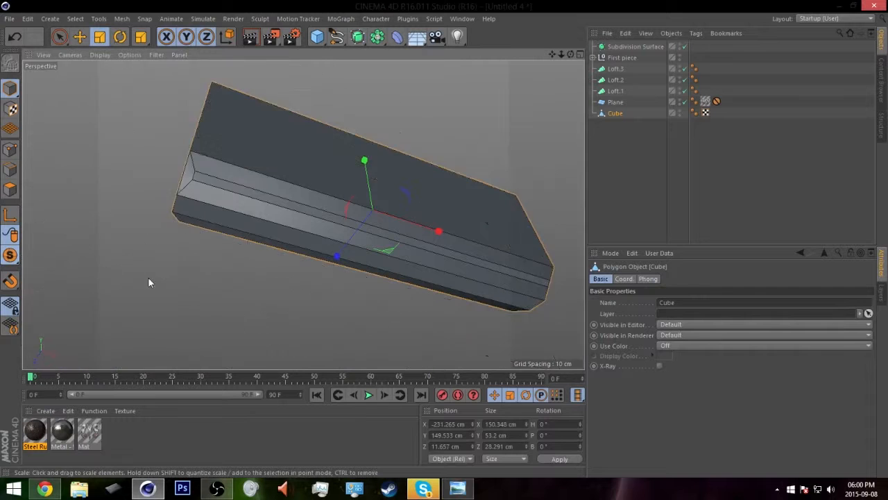
left_click_drag(289, 270, 330, 230, "alt")
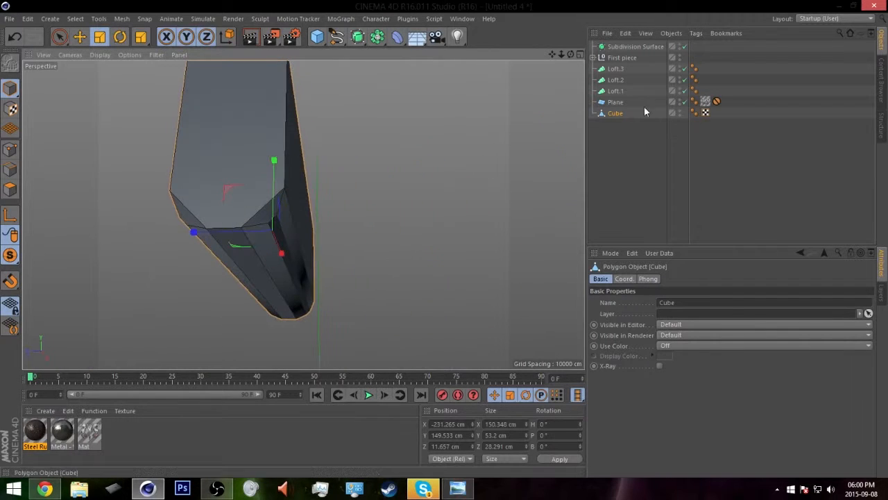
Select the edge loops around both ends of the cube and bevel them with an offset of about 1.6 cm.
left_click(9, 169)
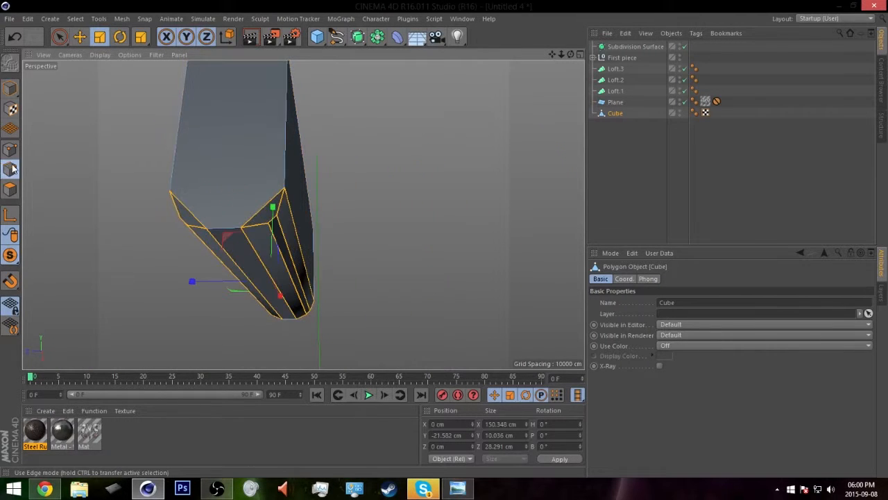
key("u")
key("l")
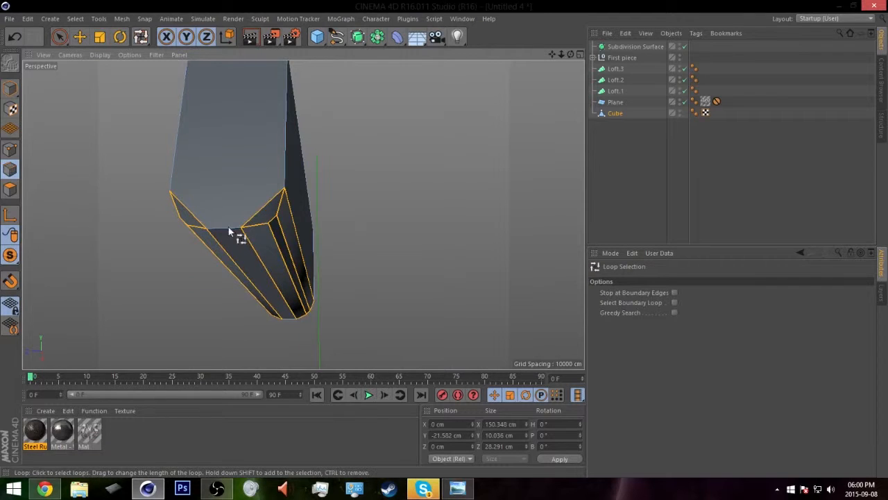
left_click_drag(235, 229, 417, 213, "alt")
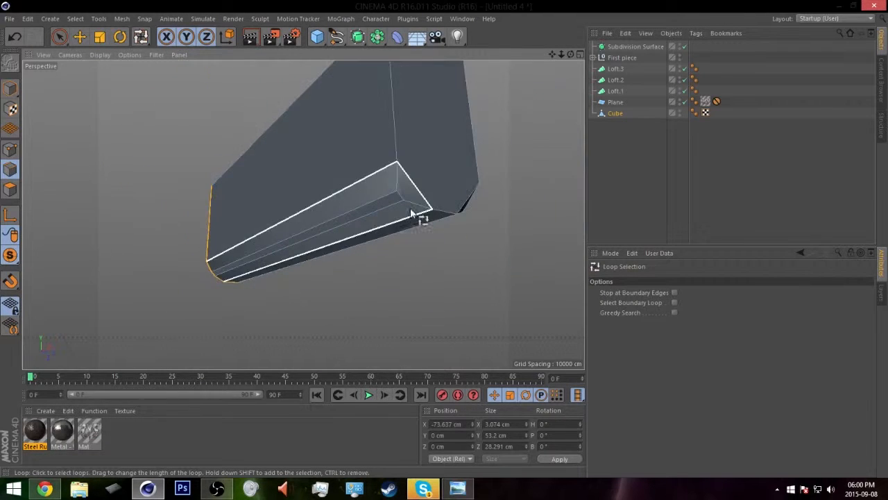
left_click(445, 211, "shift")
right_click(467, 287)
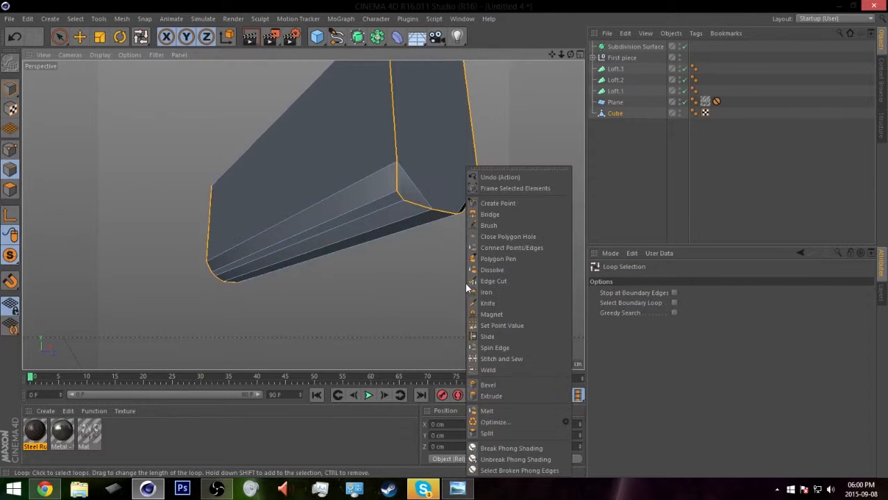
left_click(489, 384)
left_click_drag(479, 292, 574, 181)
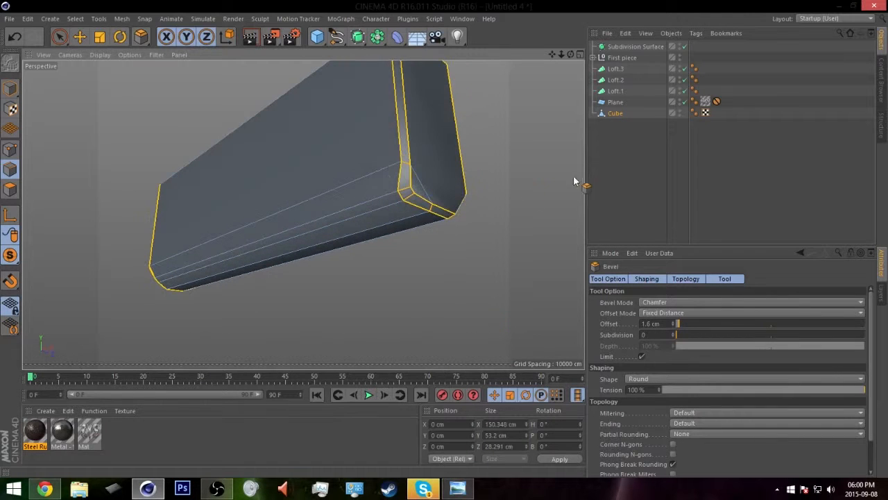
key("ctrl+z")
Put the Cube back inside the Subdivision Surface, end the viewport isolation and clear the object selection.
left_click_drag(617, 113, 632, 46)
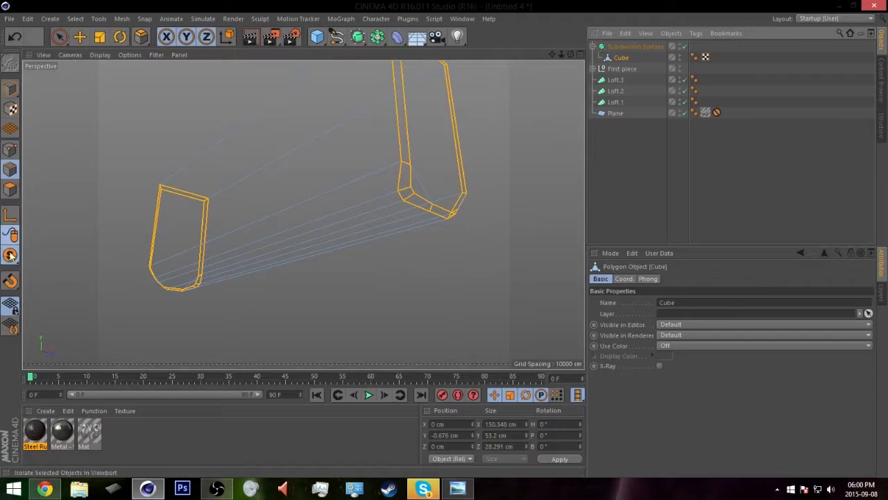
left_click(10, 256)
left_click_drag(271, 228, 620, 200, "alt")
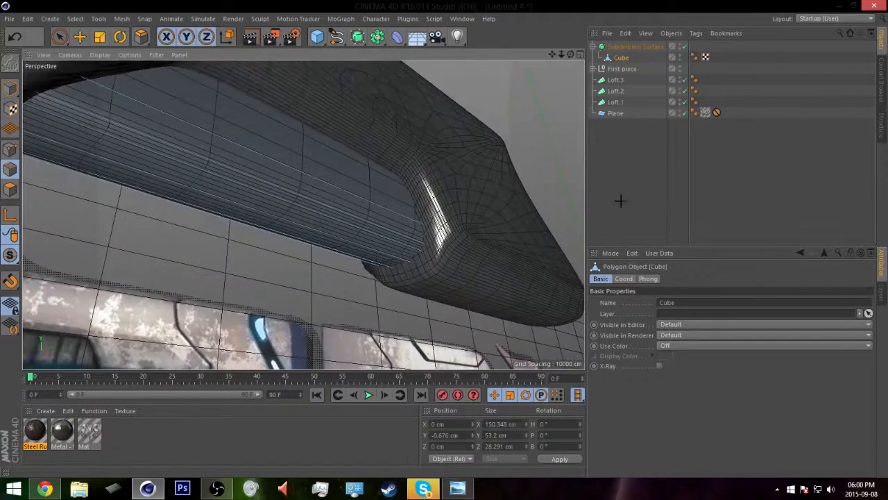
left_click(620, 201)
Examine how the smoothed insert sits in the arm panel's recess, in perspective and against the front reference.
scroll(385, 228, "down", 4)
mouse_move(384, 227)
left_mouse_down("alt")
mouse_move(465, 182)
mouse_move(515, 226)
mouse_move(401, 230)
left_mouse_up("alt")
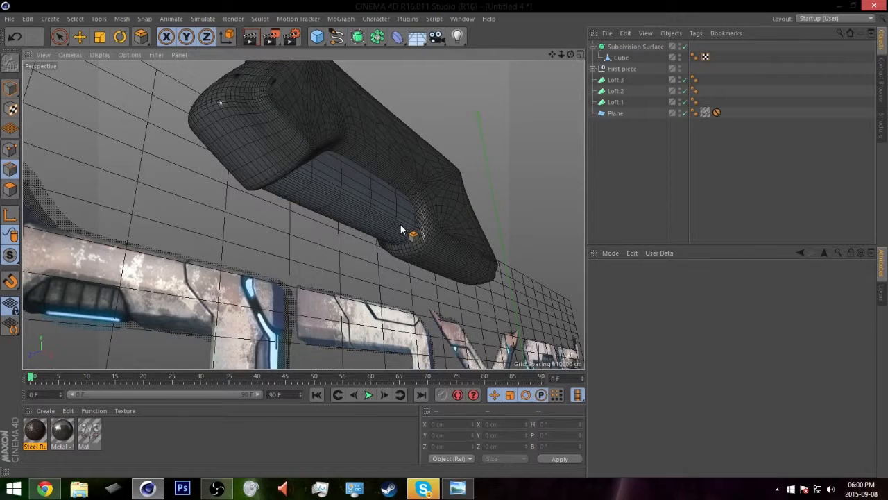
left_click_drag(408, 217, 340, 254, "alt")
left_click_drag(382, 224, 369, 198, "alt")
middle_click(382, 232)
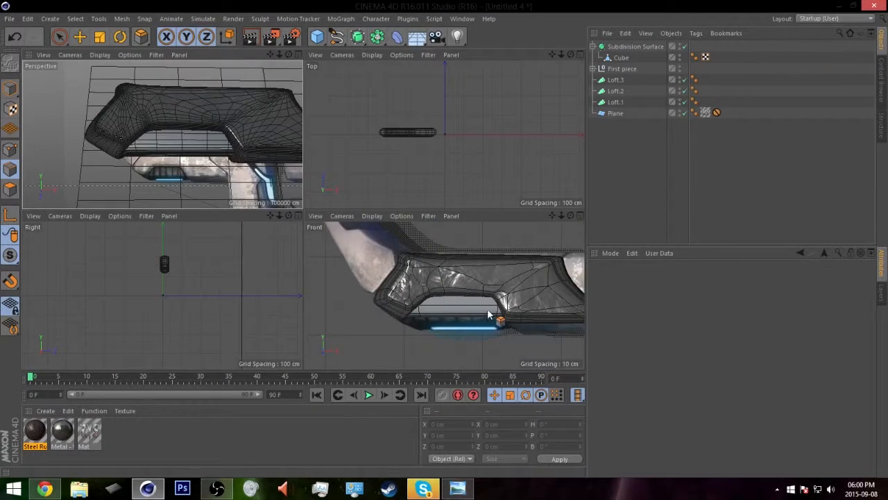
scroll(472, 320, "up", 5)
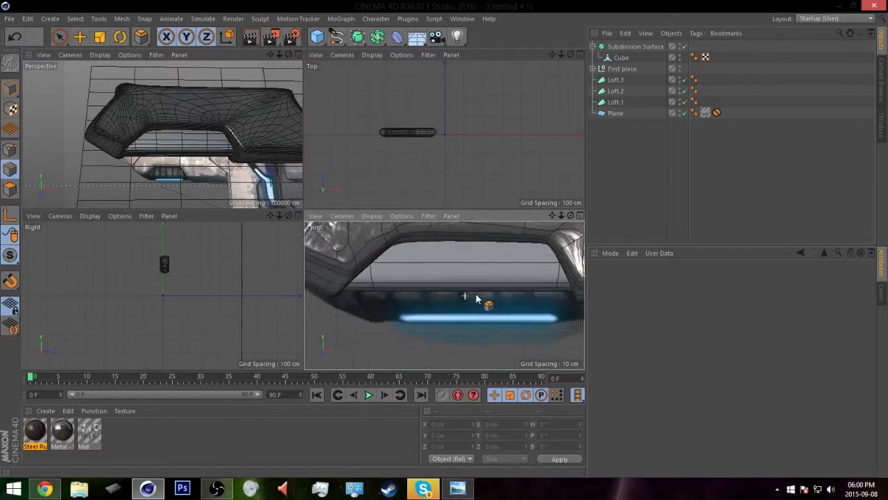
scroll(454, 309, "up", 3)
middle_click(211, 176)
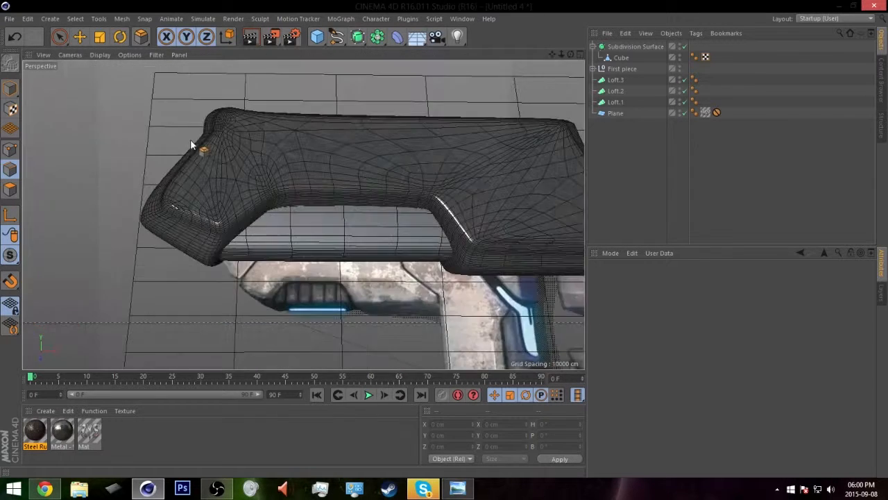
left_click_drag(364, 224, 417, 167, "alt")
Use the Knife in Loop mode to cut an edge loop near each end of the Cube.
left_click(620, 58)
scroll(323, 232, "up", 2)
left_click_drag(323, 232, 246, 256, "alt")
key("k")
left_click(640, 293)
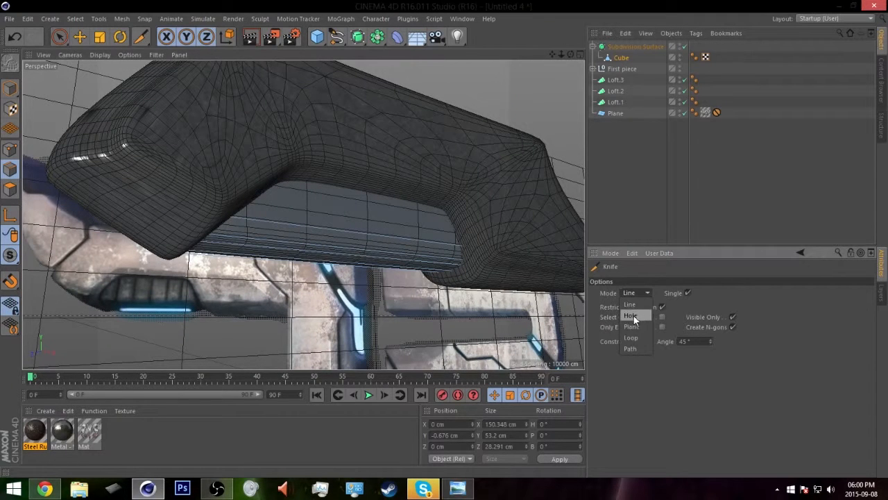
left_click(636, 337)
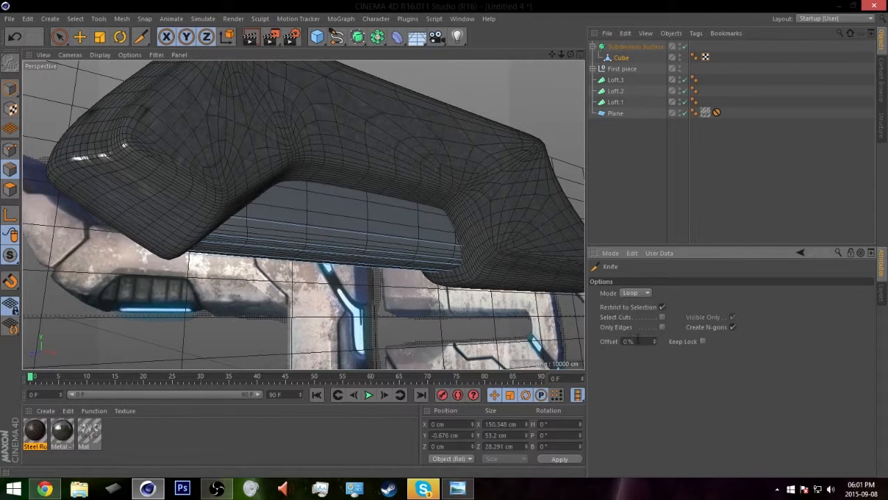
middle_click(385, 242)
middle_click_drag(409, 312, 420, 295)
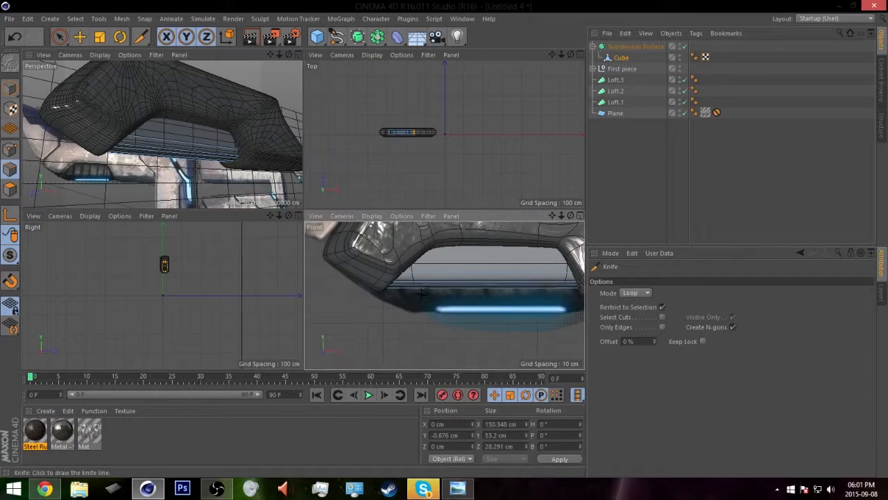
middle_click_drag(499, 278, 467, 283, "alt")
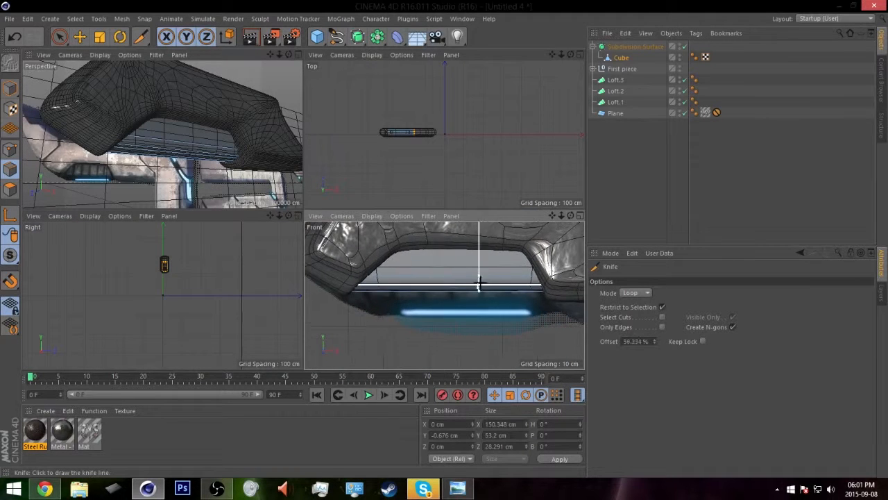
left_click(59, 36)
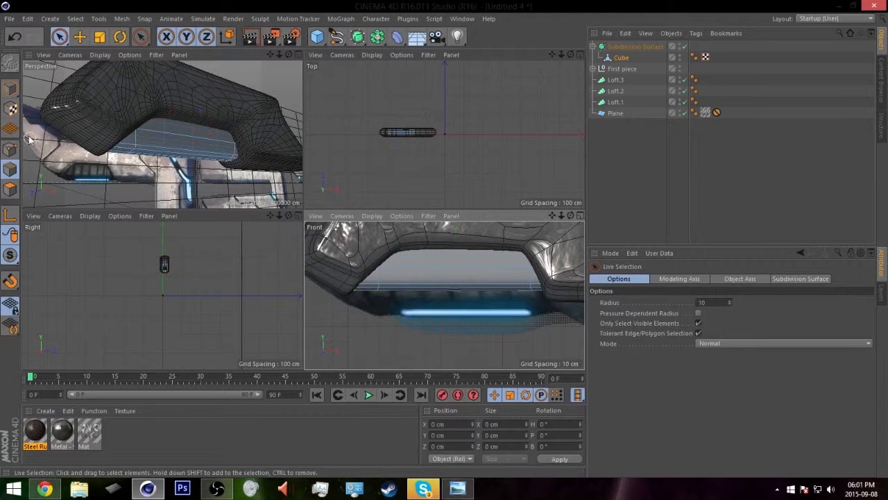
key("k")
key("l")
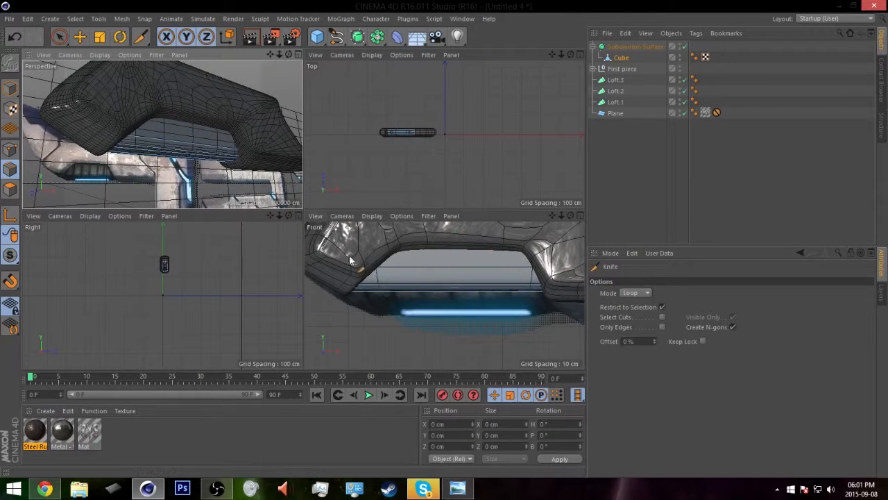
left_click(382, 285)
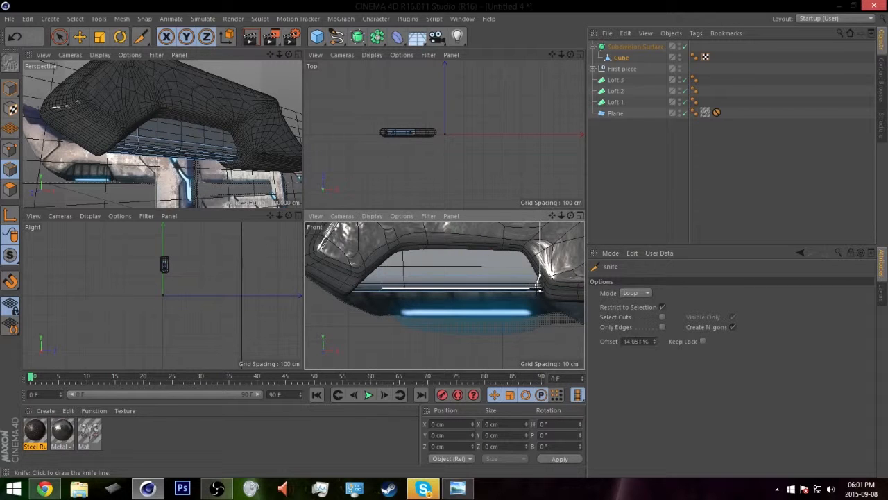
scroll(154, 141, "up", 6)
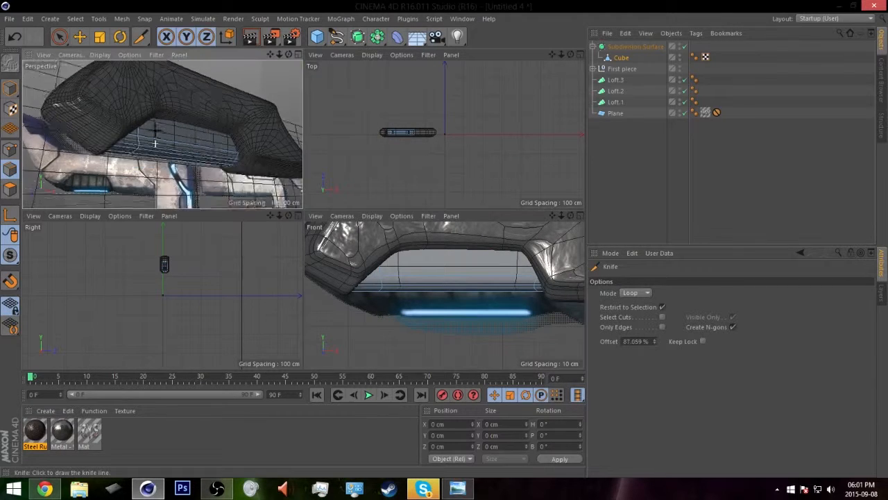
Inspect the cut insert in the arm panel, both close up and from farther out beside the logo reference.
left_click(60, 37)
scroll(118, 104, "down", 2)
scroll(118, 104, "down", 1)
left_click(9, 189)
left_click_drag(132, 120, 457, 278, "alt")
left_click(148, 131)
scroll(204, 151, "down", 3)
left_click_drag(182, 94, 176, 143, "alt")
middle_click(177, 143)
left_click_drag(307, 161, 305, 184, "alt")
left_click(602, 183)
scroll(499, 173, "down", 5)
left_click_drag(454, 183, 477, 190, "alt")
scroll(476, 189, "down", 3)
left_click_drag(549, 187, 525, 204, "alt")
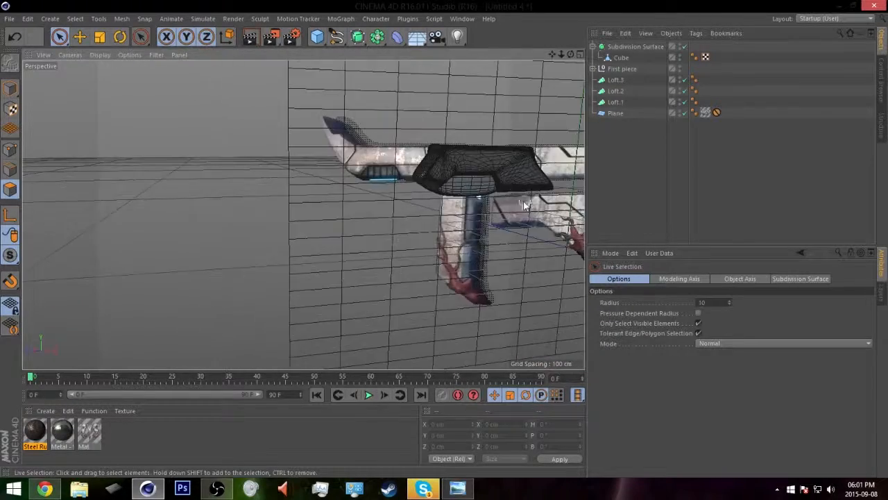
Create a null object named Second piece and place the insert's Subdivision Surface inside it.
scroll(499, 174, "up", 2)
left_click_drag(500, 175, 440, 179, "alt")
middle_click(440, 178)
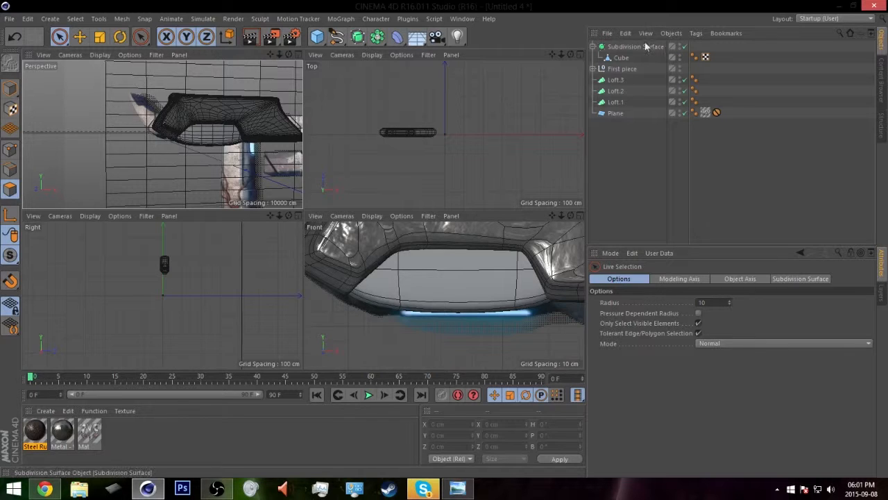
left_click_drag(317, 36, 347, 53)
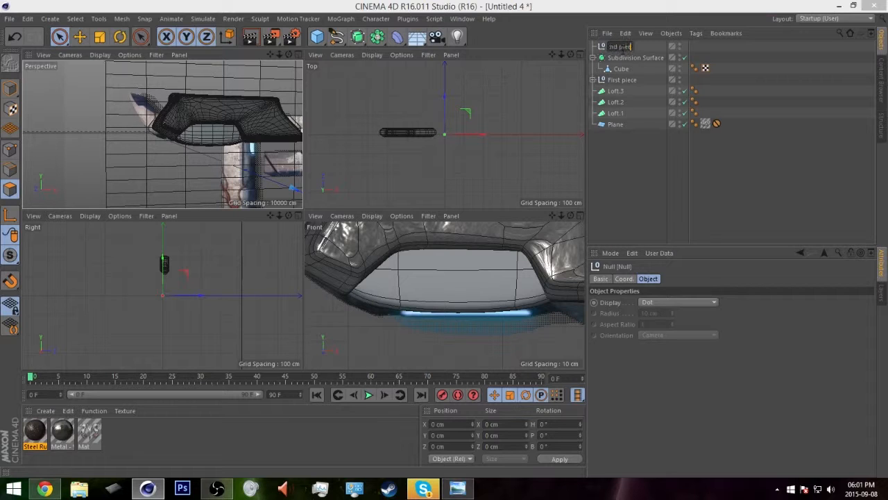
type("ce")
key("Return")
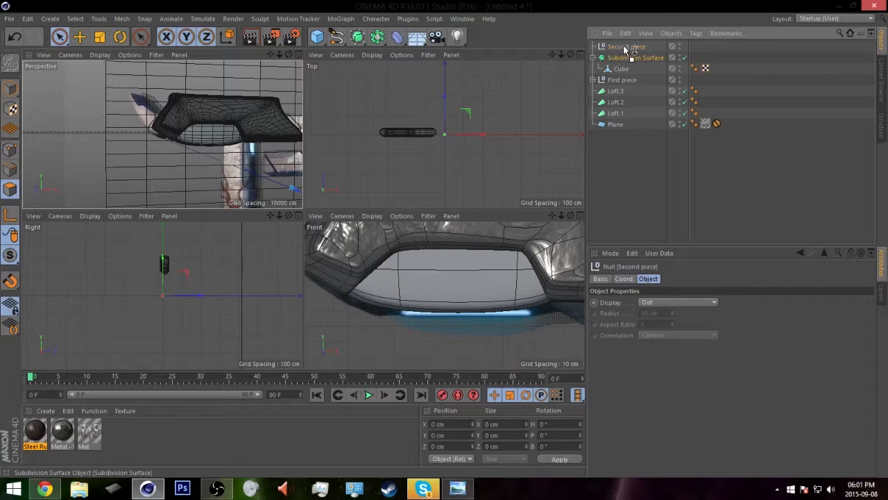
left_click_drag(626, 49, 626, 48)
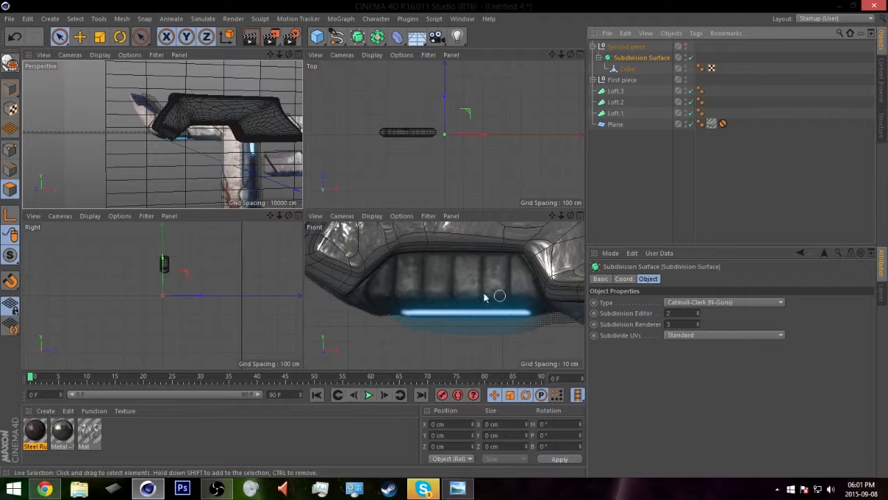
Add a new Cube, unhide the Second piece group, and fit the Cube under the insert at about 58.5 × 11.1 × 15.1 cm.
left_click(315, 36)
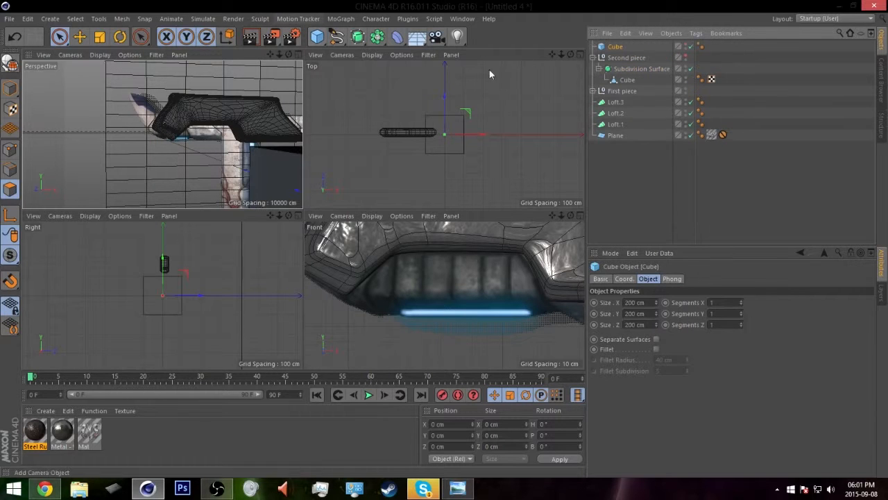
left_click(685, 56)
left_click_drag(264, 166, 150, 105, "alt")
left_click(12, 88)
left_click_drag(97, 124, 302, 100, "alt")
scroll(213, 121, "down", 3)
scroll(217, 164, "up", 3)
left_click_drag(217, 122, 168, 174)
left_click_drag(192, 102, 301, 138, "alt")
scroll(219, 158, "down", 3)
scroll(237, 150, "up", 3)
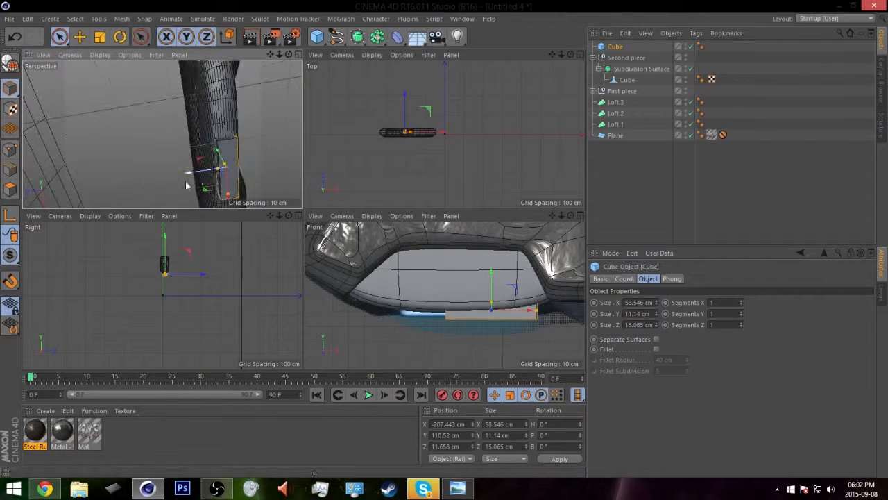
Align the new Cube with the blue light strip in the front reference and widen it to about 87.2 cm.
left_click_drag(228, 172, 201, 176)
scroll(204, 173, "down", 4)
left_click_drag(210, 129, 258, 132, "alt")
middle_click_drag(258, 132, 164, 179, "alt")
left_click_drag(477, 313, 480, 314)
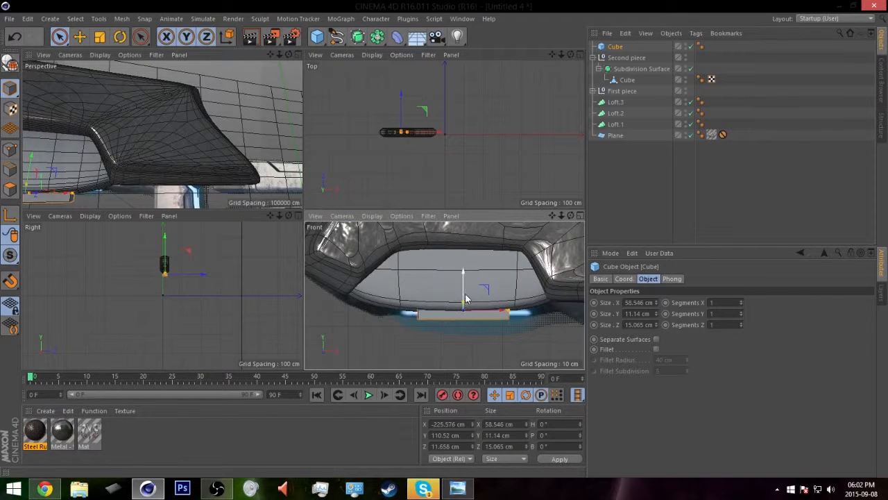
mouse_move(508, 307)
left_mouse_down()
mouse_move(530, 306)
mouse_move(498, 306)
left_mouse_up()
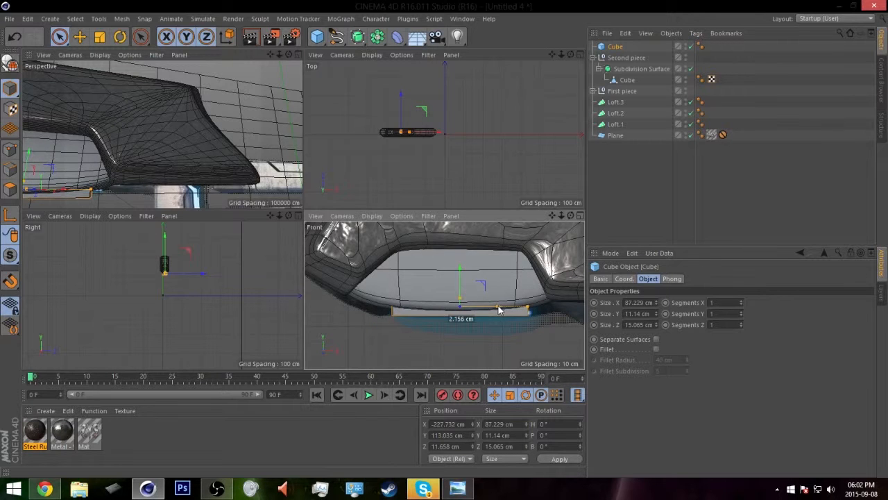
left_click_drag(159, 161, 229, 168, "alt")
Enable the Fillet on the light-strip Cube, reduce its radius to about 2.5 cm, and clear the selection.
left_click(655, 349)
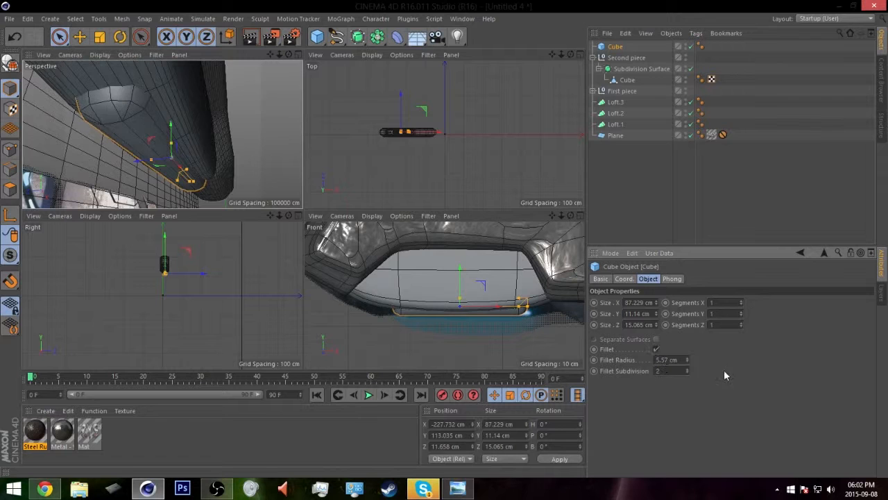
left_click_drag(197, 148, 214, 177, "alt")
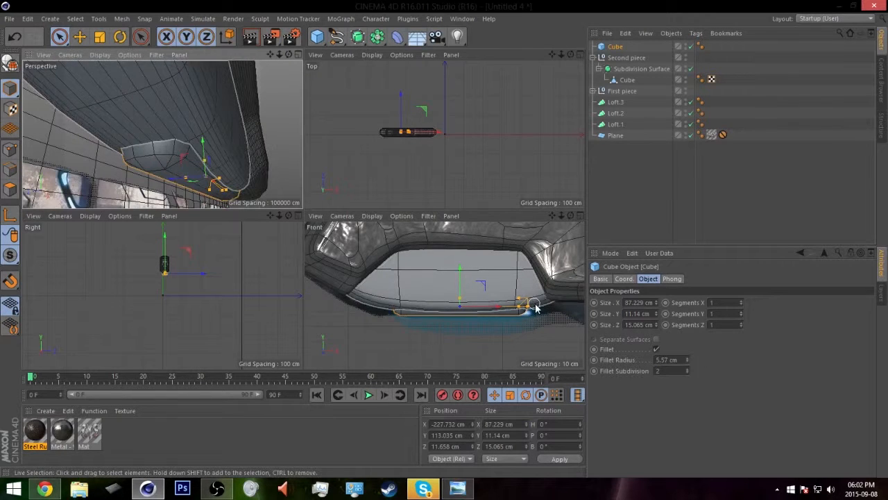
left_click_drag(517, 301, 524, 300)
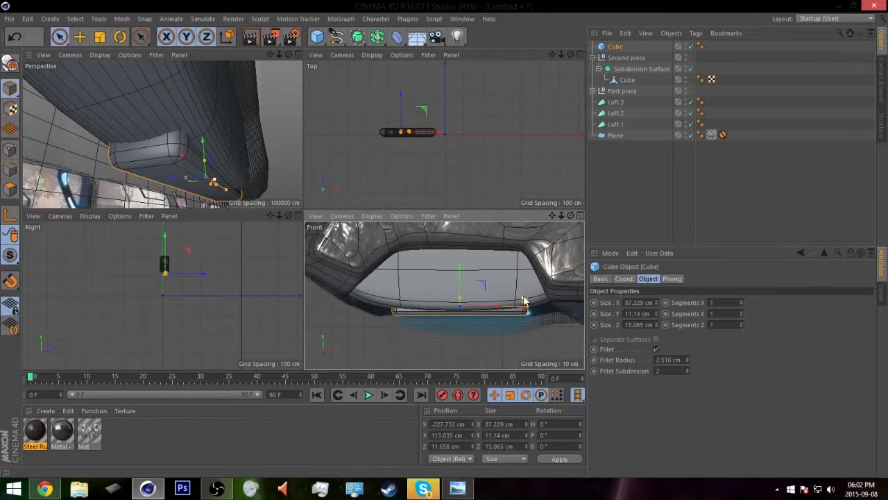
left_click_drag(239, 156, 619, 194, "alt")
middle_click(199, 156)
left_click(619, 194)
Load the Glossy Black material preset from the Visualize materials and apply it to the vent insert.
left_click_drag(455, 197, 433, 212, "alt")
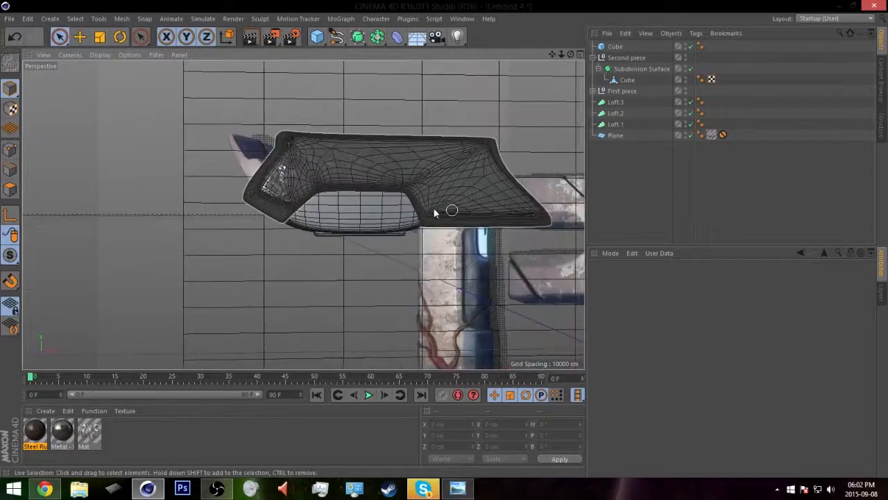
scroll(377, 208, "up", 6)
left_click(46, 410)
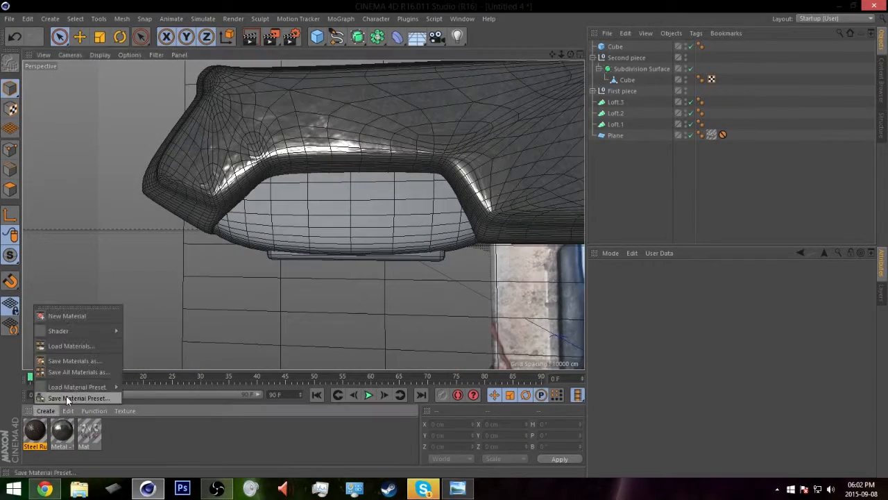
mouse_move(142, 419)
mouse_move(181, 420)
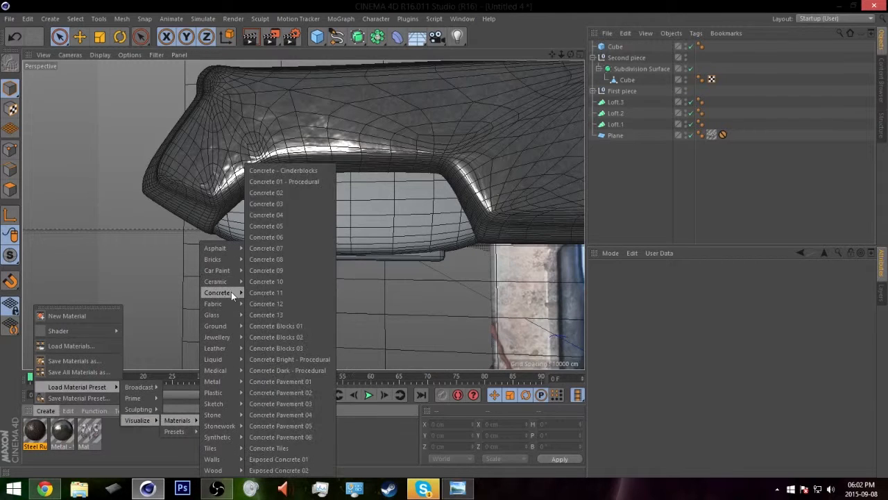
left_click(266, 393)
left_click_drag(35, 430, 444, 236)
Set the Roughness of the Glossy Black material's reflectance layer to 21%.
double_click(35, 430)
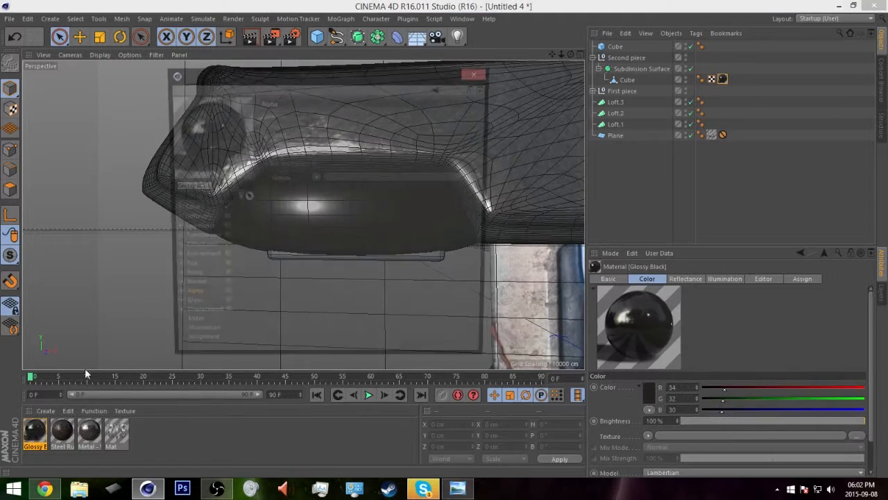
left_click(208, 247)
left_click(291, 140)
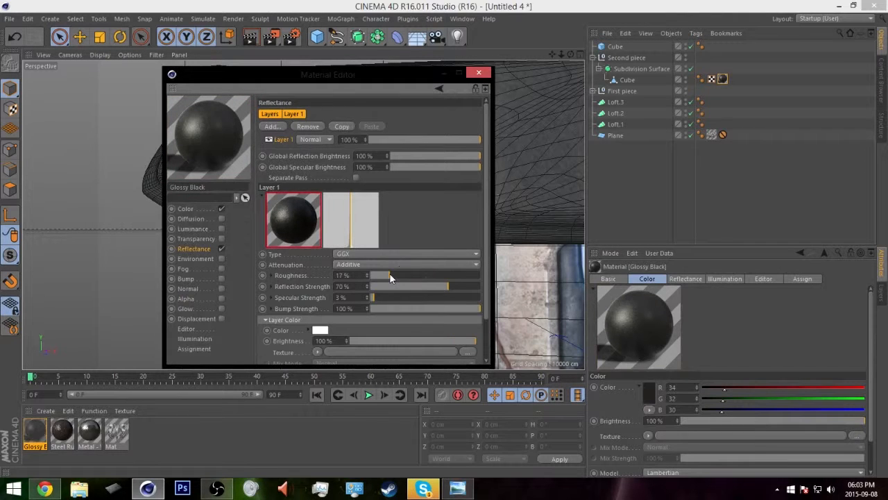
left_click_drag(390, 278, 394, 278)
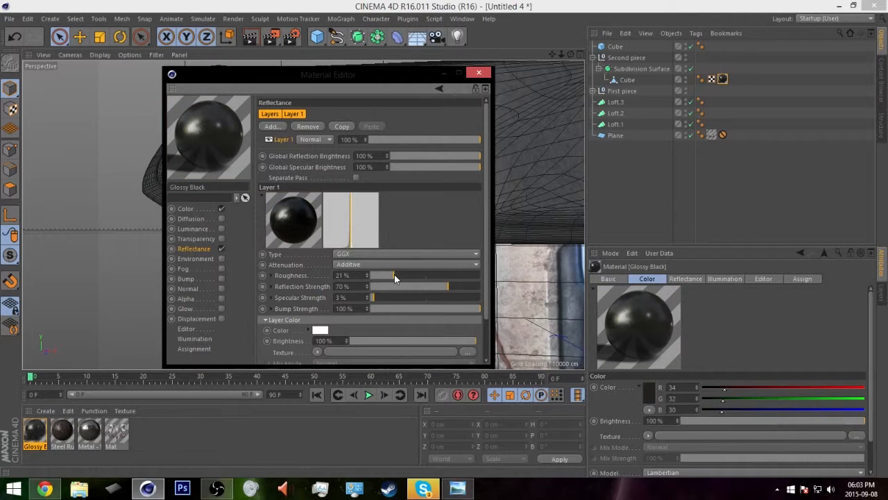
left_click(476, 74)
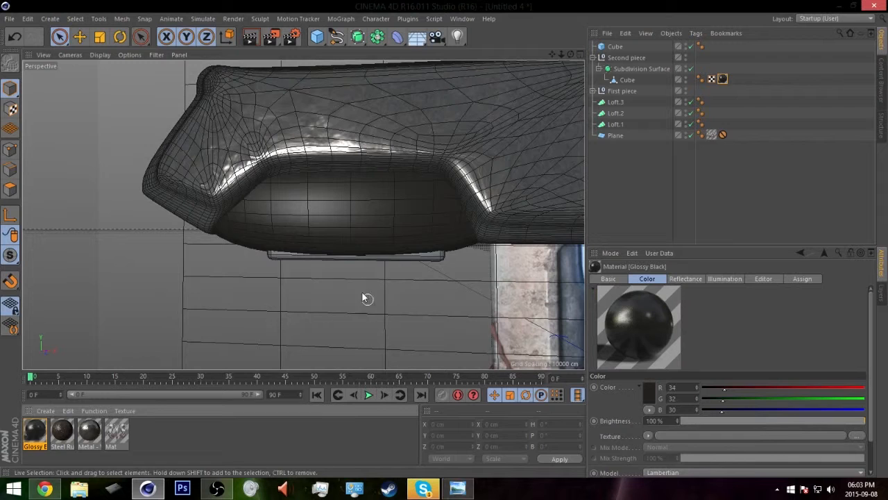
Create a new material with Color disabled, Glow and Luminance enabled, and a light cyan-blue luminance color.
double_click(152, 441)
double_click(34, 431)
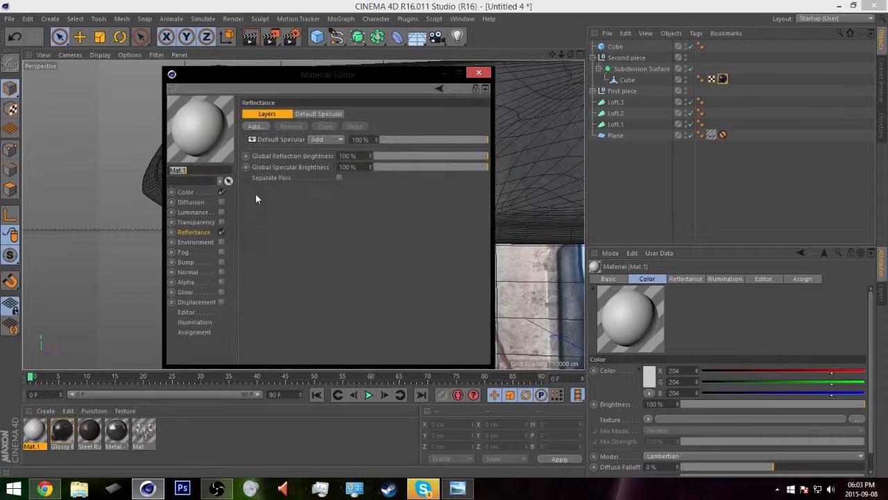
left_click(221, 192)
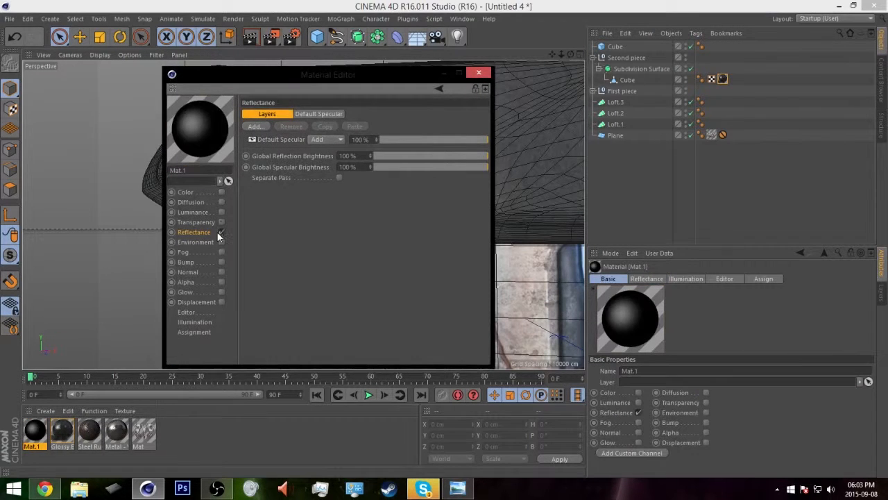
left_click(221, 292)
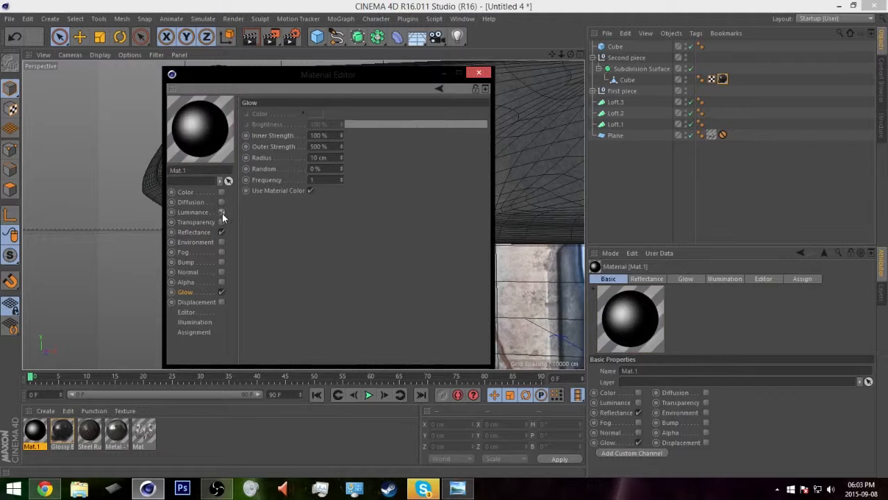
left_click(221, 212)
left_click(297, 119)
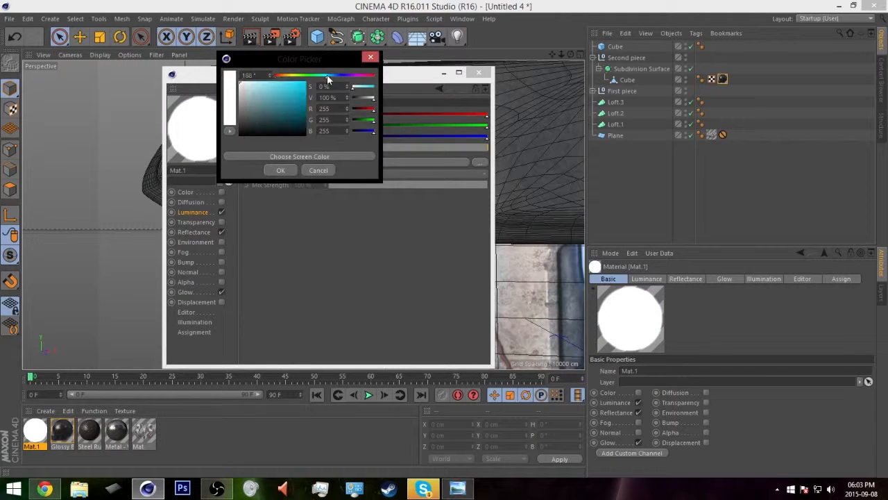
left_click(281, 170)
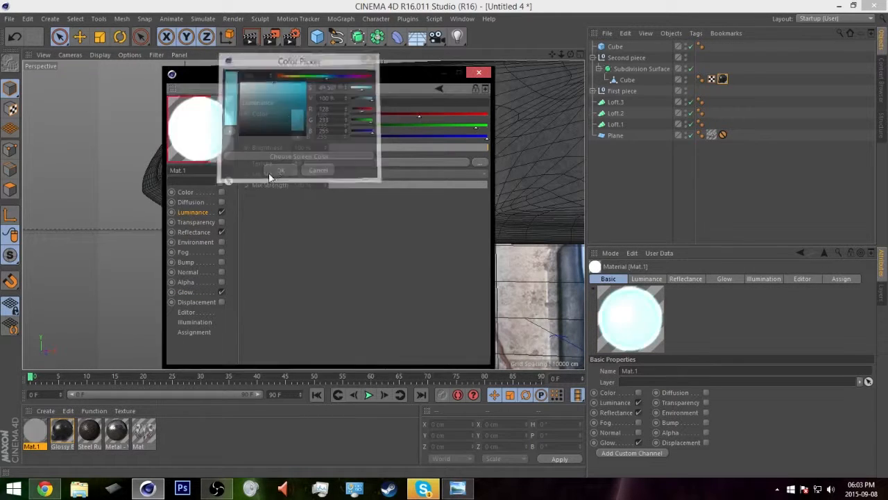
Set the new material's glow to 0% Inner Strength and 150% Outer Strength.
left_click(197, 292)
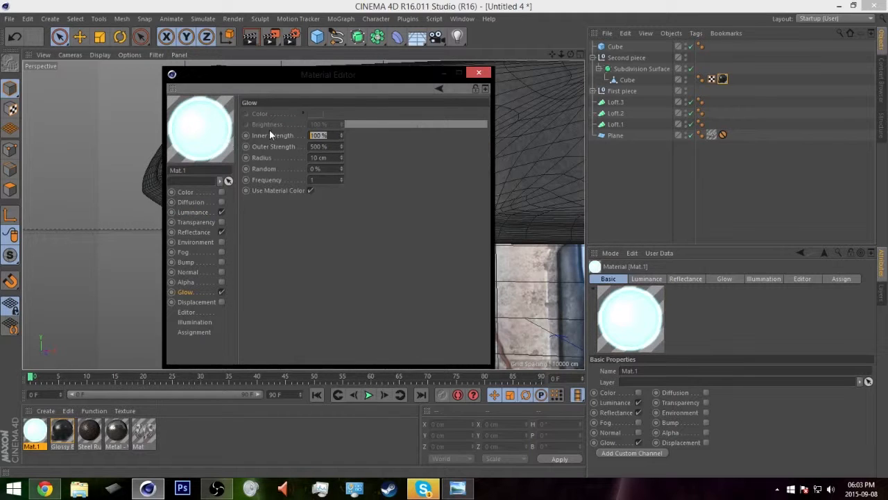
key("Tab")
type("150")
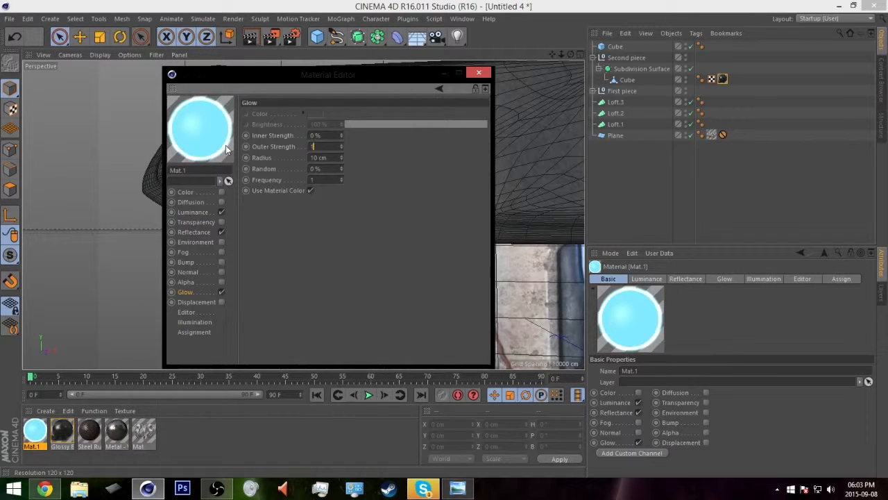
key("Return")
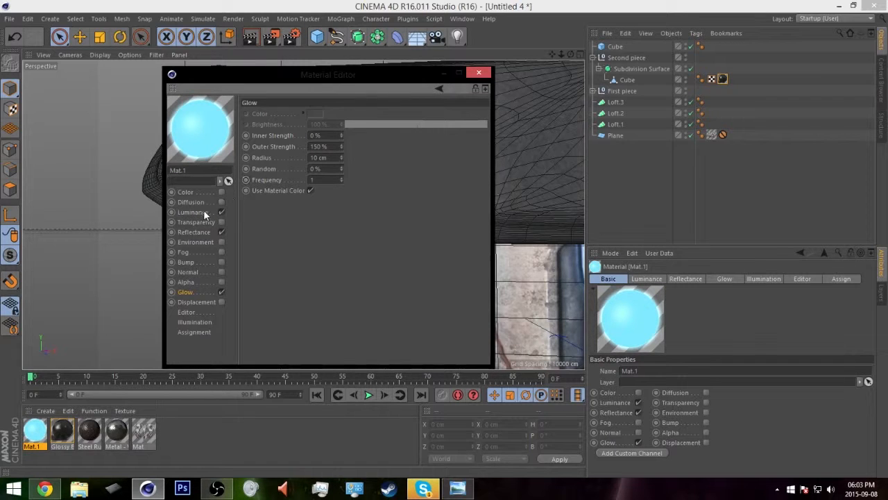
Re-enable the glow material's Color channel and apply the material to the light-strip Cube.
left_click(225, 233)
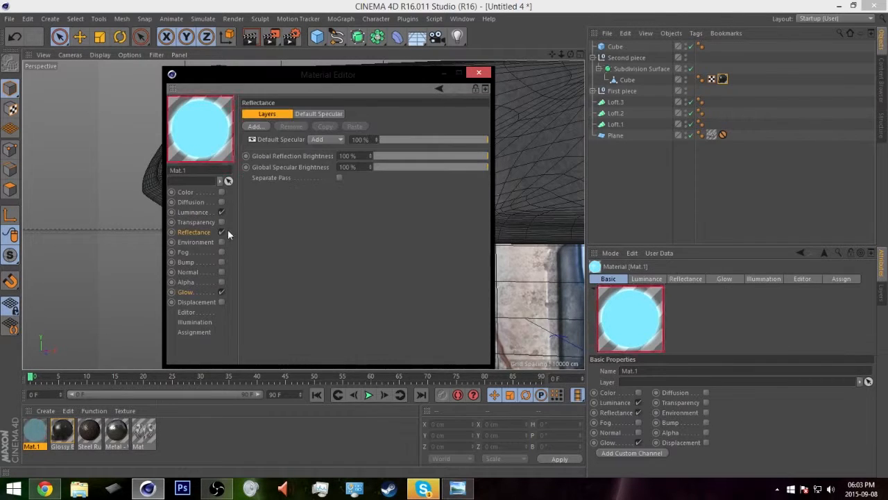
left_click(220, 192)
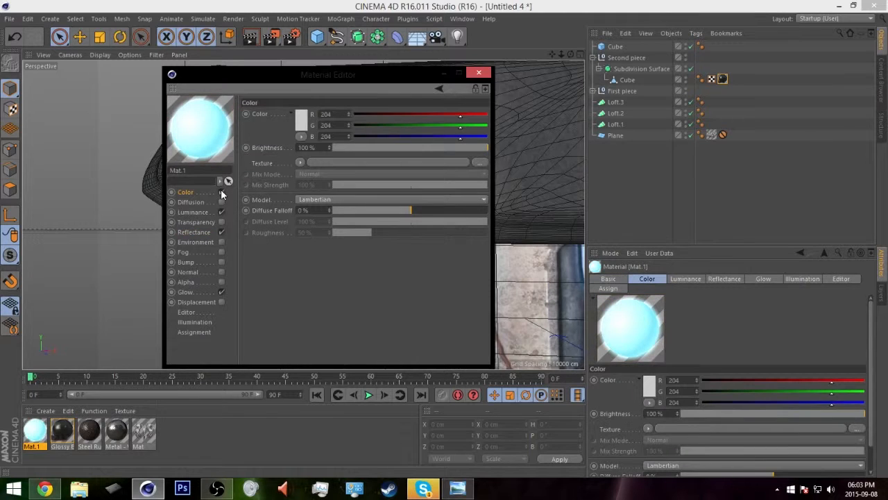
left_click(479, 72)
left_click_drag(75, 393, 614, 47)
left_click(611, 150)
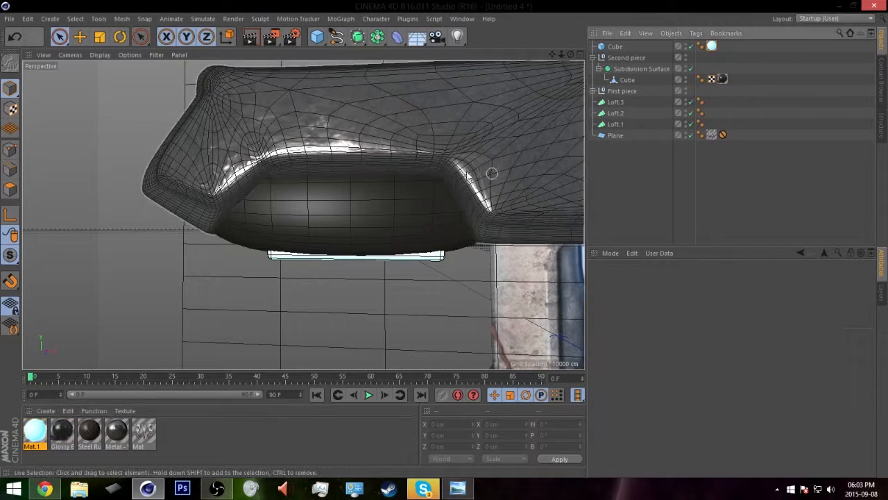
Frame the arm panel in the front view and render it to check the glowing strip against the reference.
middle_click(385, 212)
middle_click(428, 267)
middle_click_drag(431, 267, 393, 255, "alt")
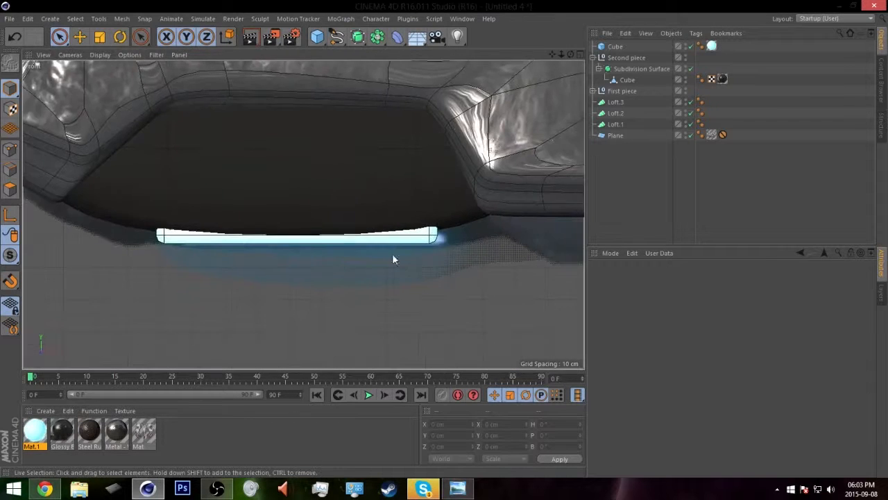
right_click_drag(392, 254, 310, 242, "alt")
middle_click_drag(309, 242, 287, 238, "alt")
right_click_drag(288, 238, 294, 229, "alt")
key("ctrl+r")
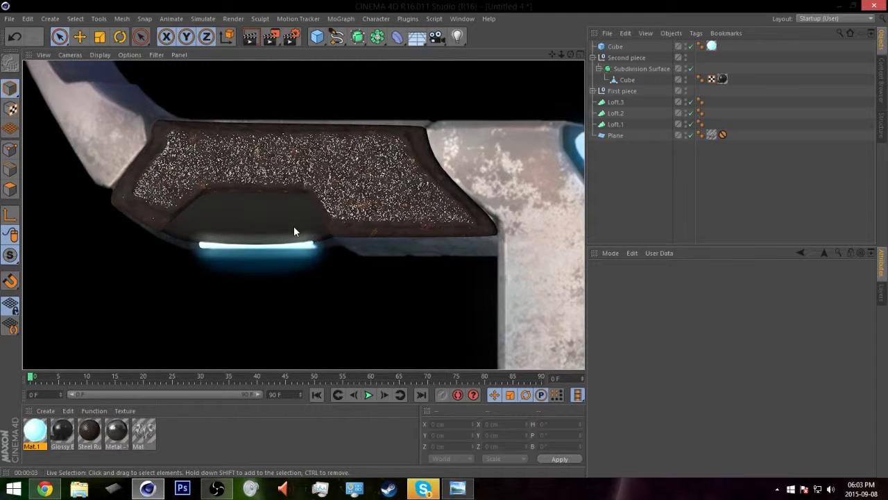
Render the perspective view from a low angle to check the panel, insert and glowing strip in 3D.
middle_click(359, 256)
middle_click(277, 167)
scroll(363, 173, "down", 5)
middle_click_drag(363, 172, 228, 213, "alt")
left_click_drag(240, 228, 318, 179, "alt")
key("alt+r")
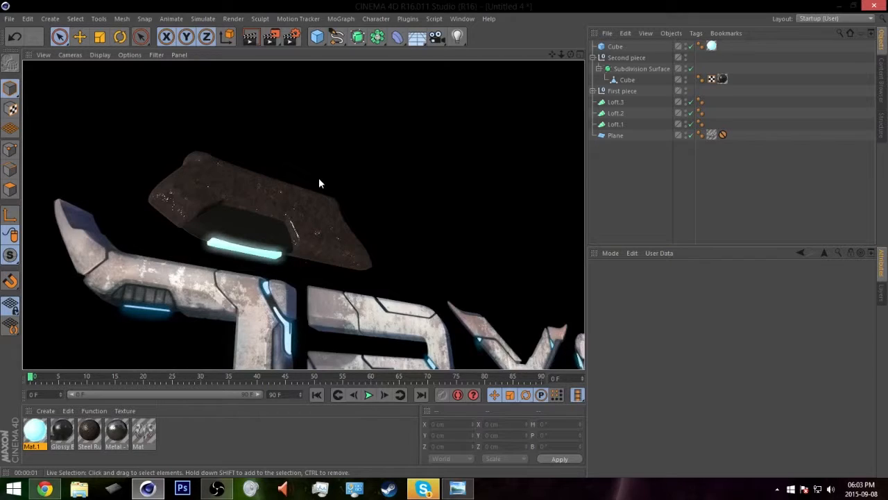
Examine the arm panel, insert and light strip from the front, side and below beside the logo reference.
mouse_move(302, 214)
left_mouse_down("alt")
mouse_move(209, 230)
mouse_move(26, 232)
mouse_move(232, 273)
mouse_move(337, 155)
mouse_move(279, 194)
mouse_move(343, 129)
mouse_move(362, 167)
mouse_move(143, 271)
mouse_move(58, 282)
mouse_move(60, 198)
mouse_move(352, 205)
mouse_move(413, 194)
mouse_move(188, 232)
mouse_move(173, 227)
left_mouse_up("alt")
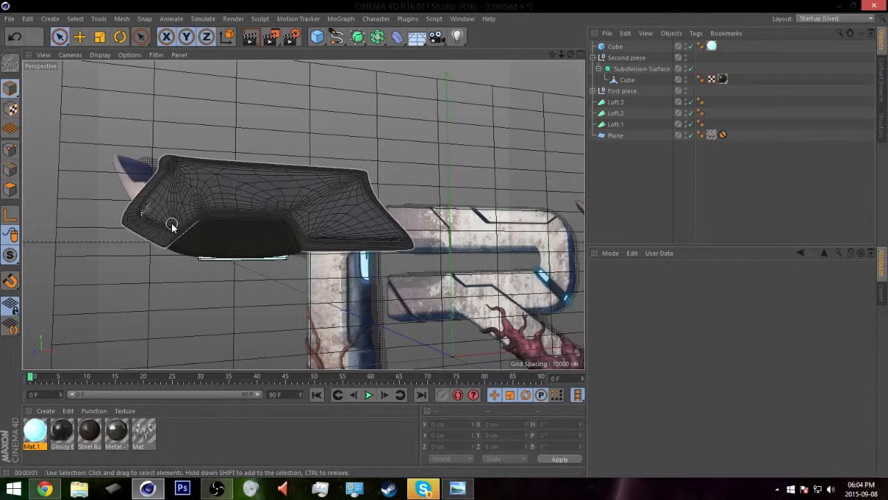
left_click_drag(172, 227, 303, 179, "alt")
left_click(304, 179)
scroll(306, 177, "up", 5)
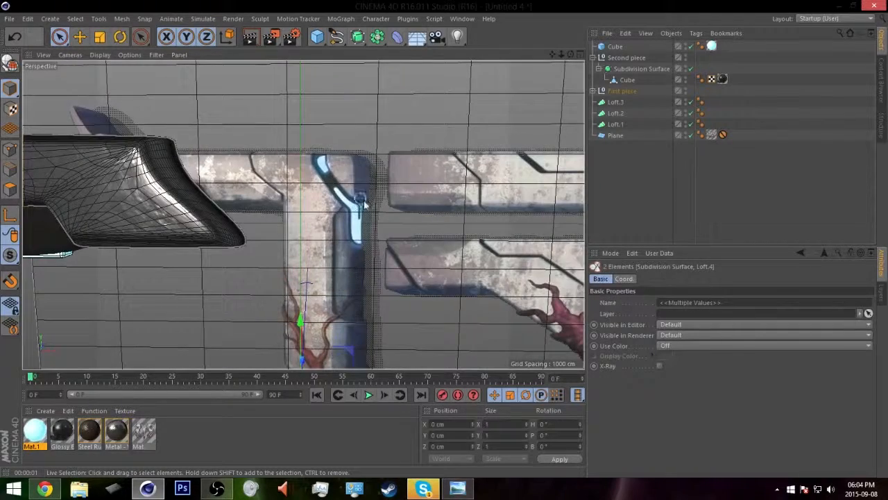
middle_click_drag(290, 329, 346, 243, "alt")
right_click_drag(345, 243, 309, 251, "alt")
left_click_drag(310, 254, 299, 218, "alt")
right_click_drag(299, 218, 319, 254, "alt")
middle_click_drag(320, 254, 284, 198, "alt")
left_click_drag(284, 198, 294, 173, "alt")
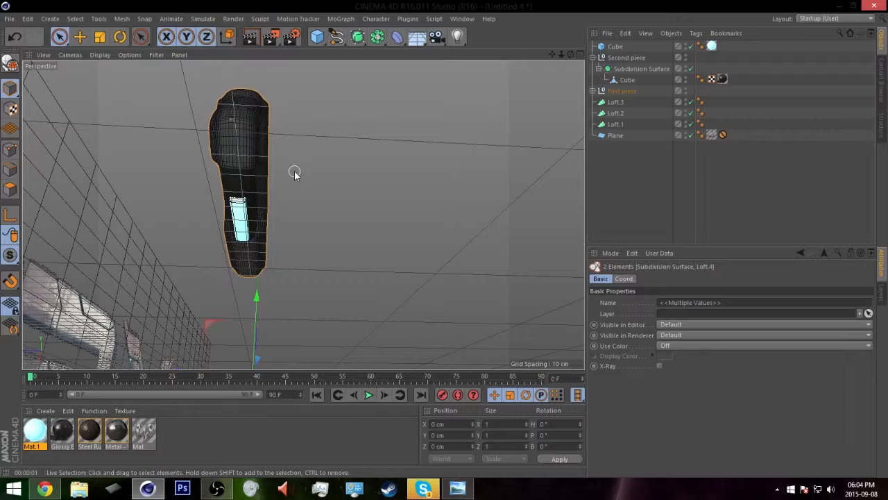
left_click_drag(258, 194, 109, 234, "alt")
left_click_drag(293, 208, 324, 199, "alt")
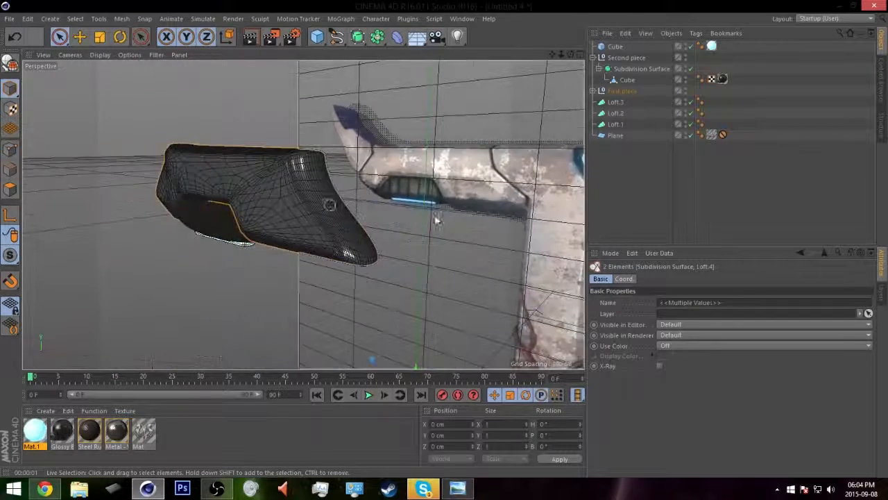
left_click_drag(360, 167, 444, 181, "alt")
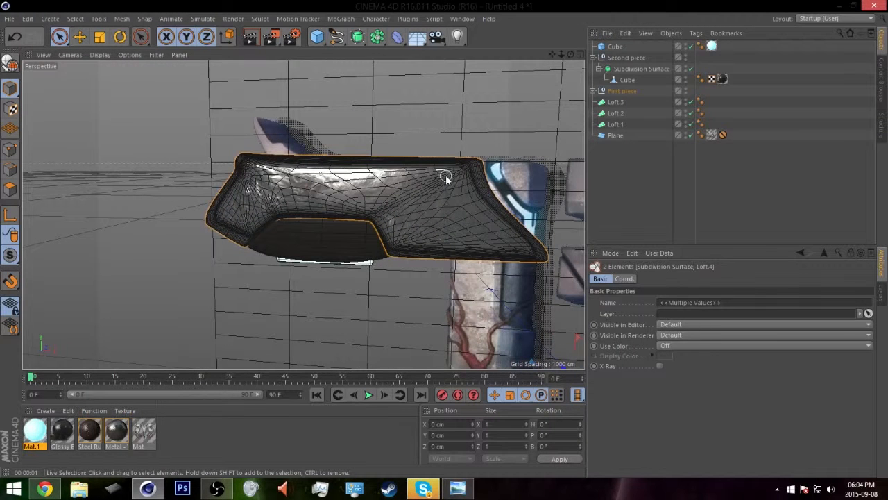